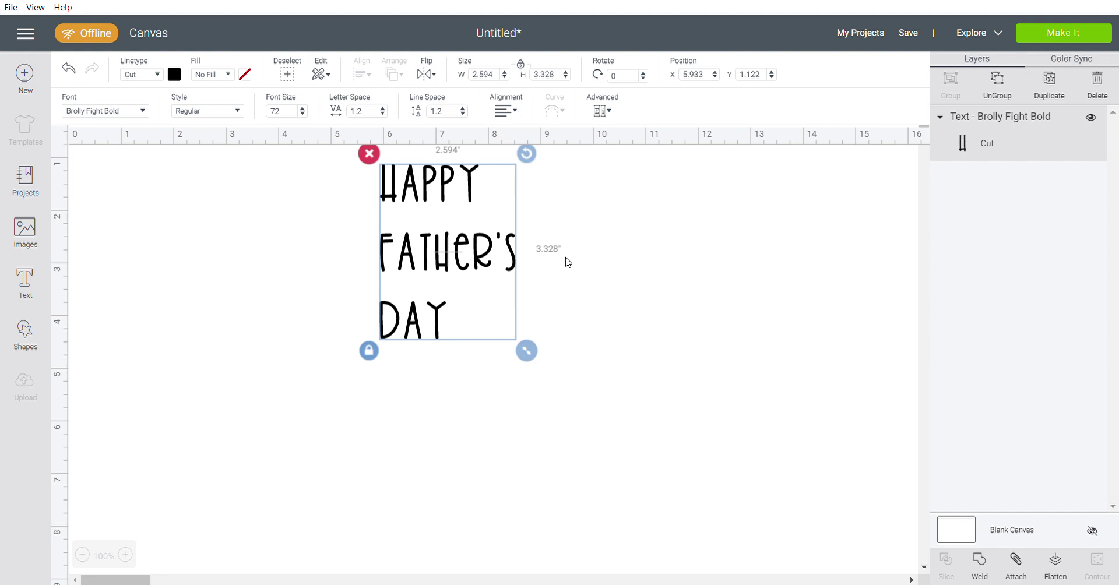
Step: Add a new text box with a chosen font and type 'happy' into it
click(27, 287)
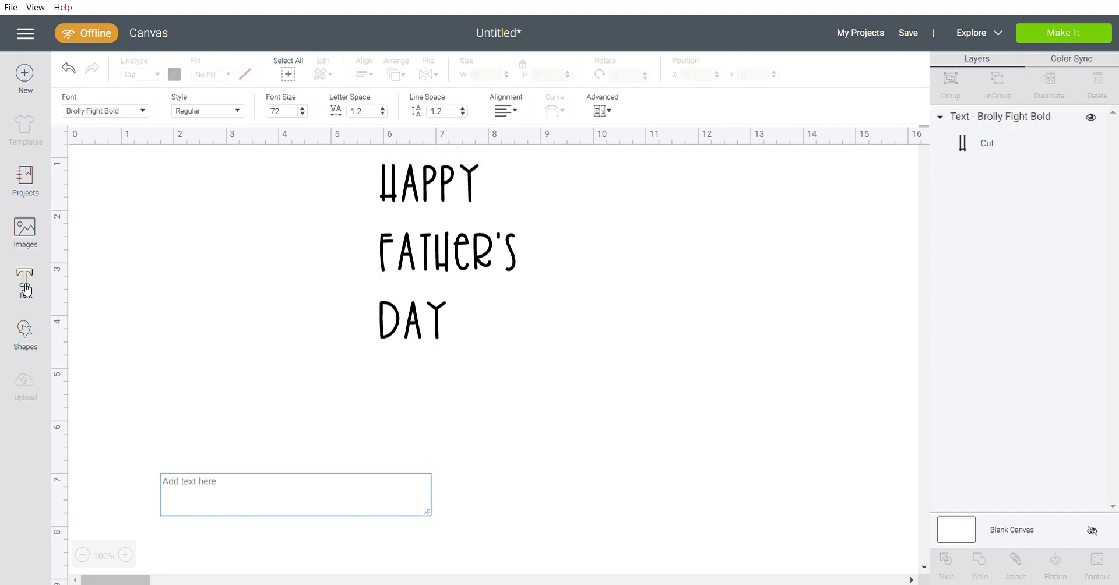
click(143, 111)
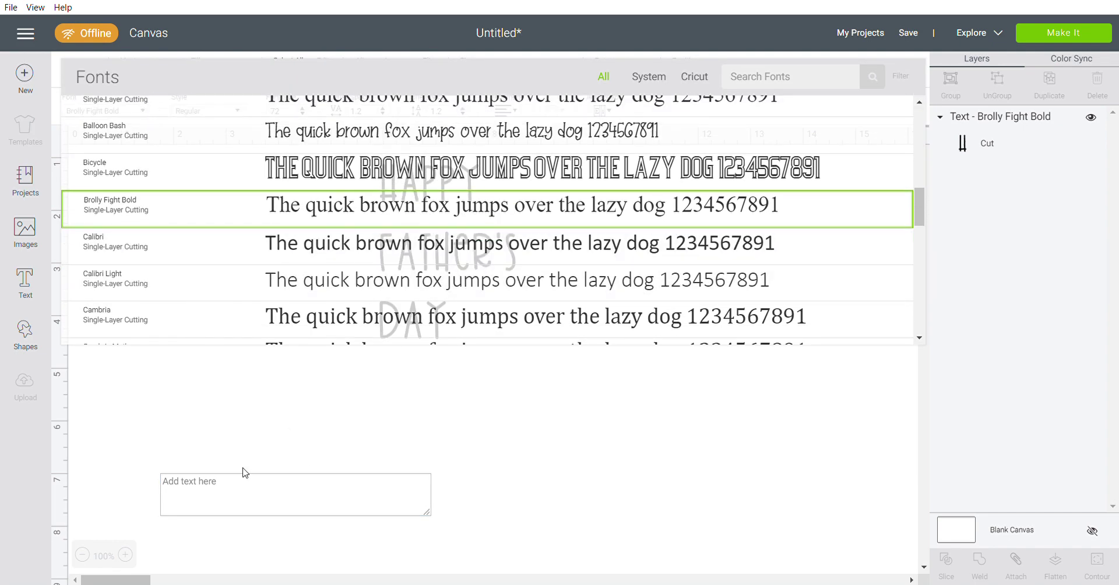
click(203, 485)
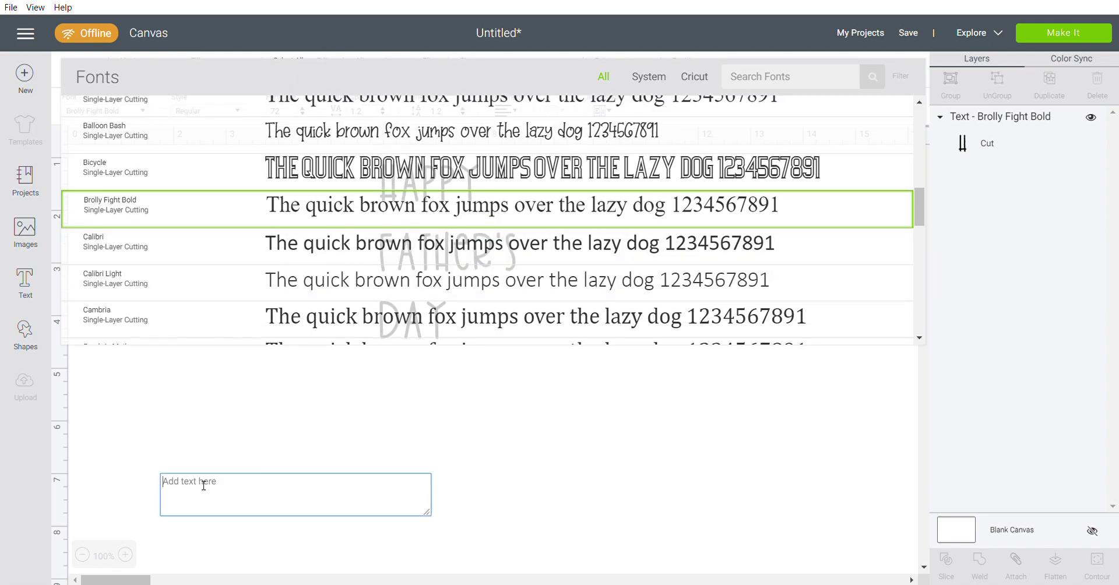
text(happy)
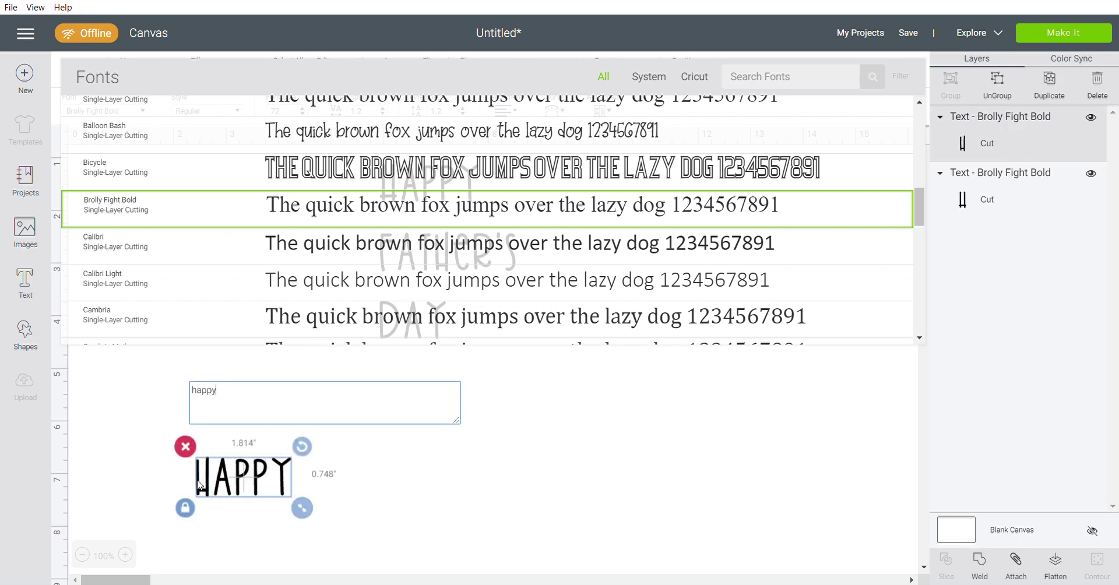
Step: Delete the extra HAPPY text and ungroup HAPPY FATHER'S DAY into single letters
click(187, 448)
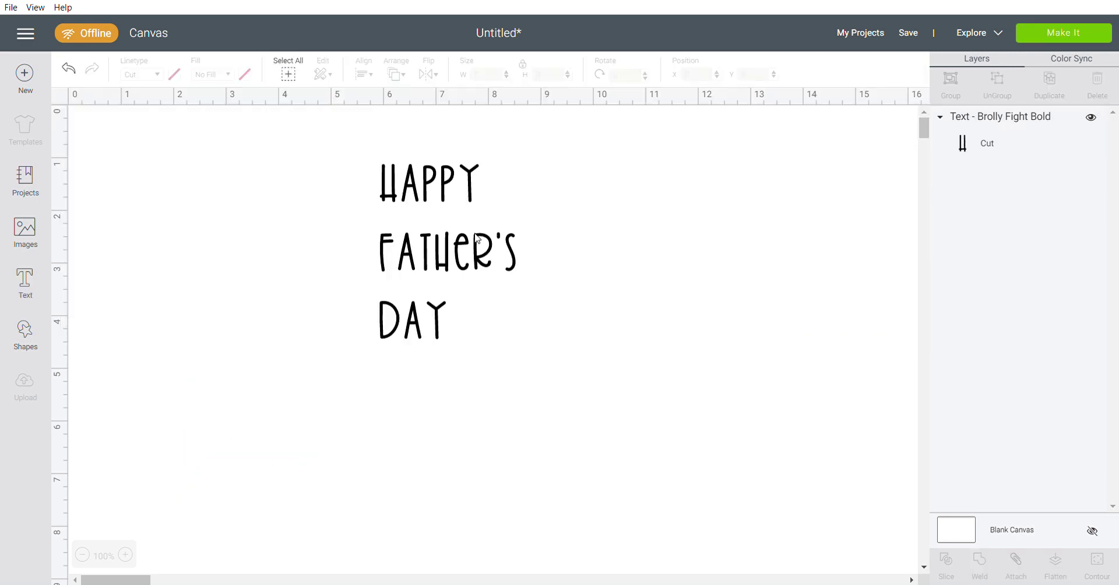
click(419, 183)
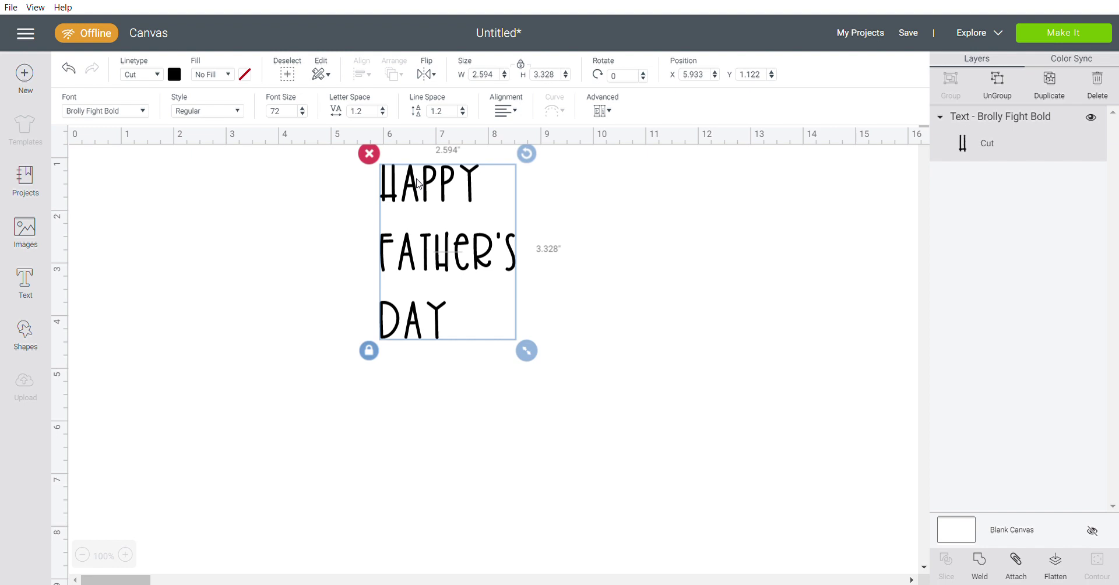
click(1002, 90)
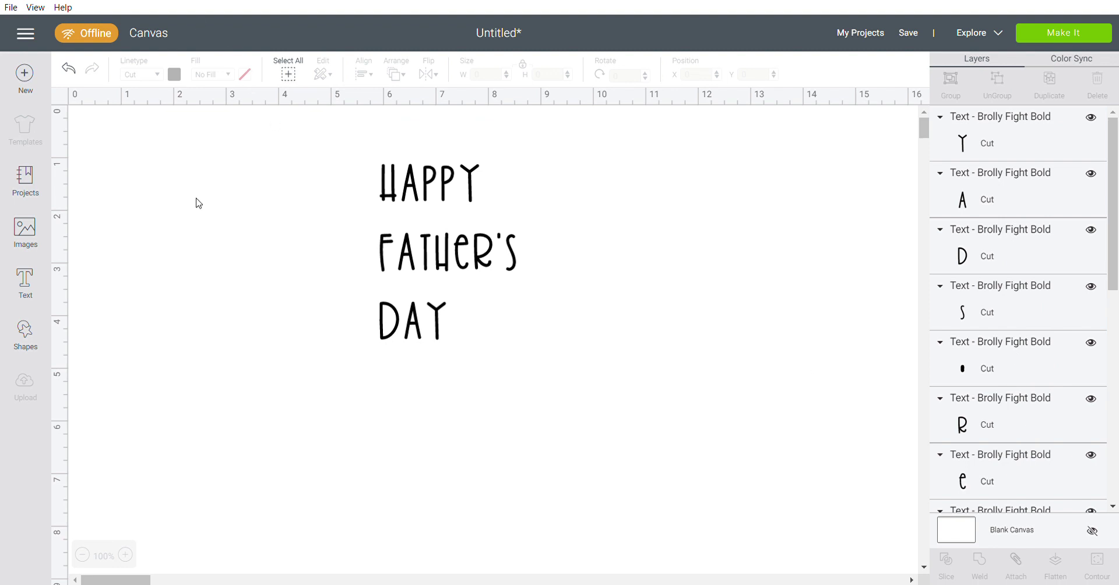
Step: Add a 3.111-inch square from Shapes to the canvas beside the text
click(29, 344)
click(91, 236)
click(261, 311)
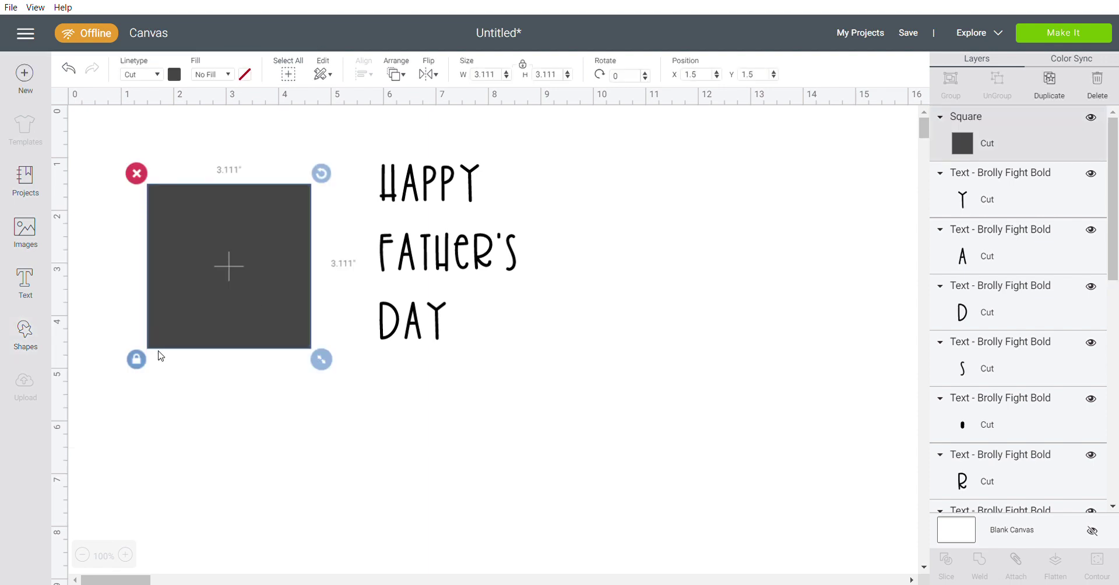
click(173, 75)
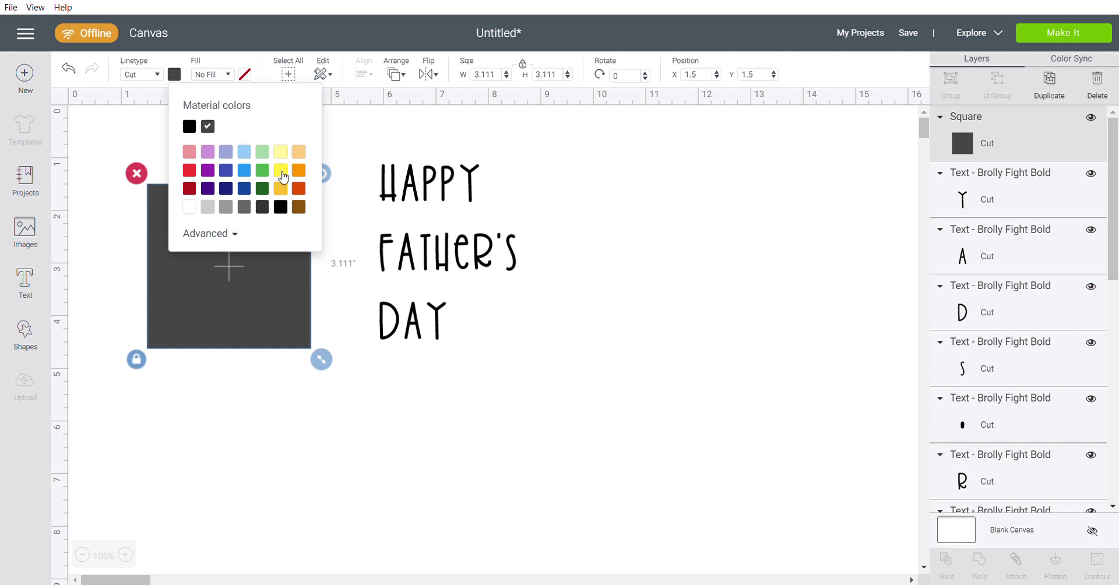
Step: Recolor every HAPPY FATHER'S DAY letter yellow, then unlock the square's proportions
click(409, 188)
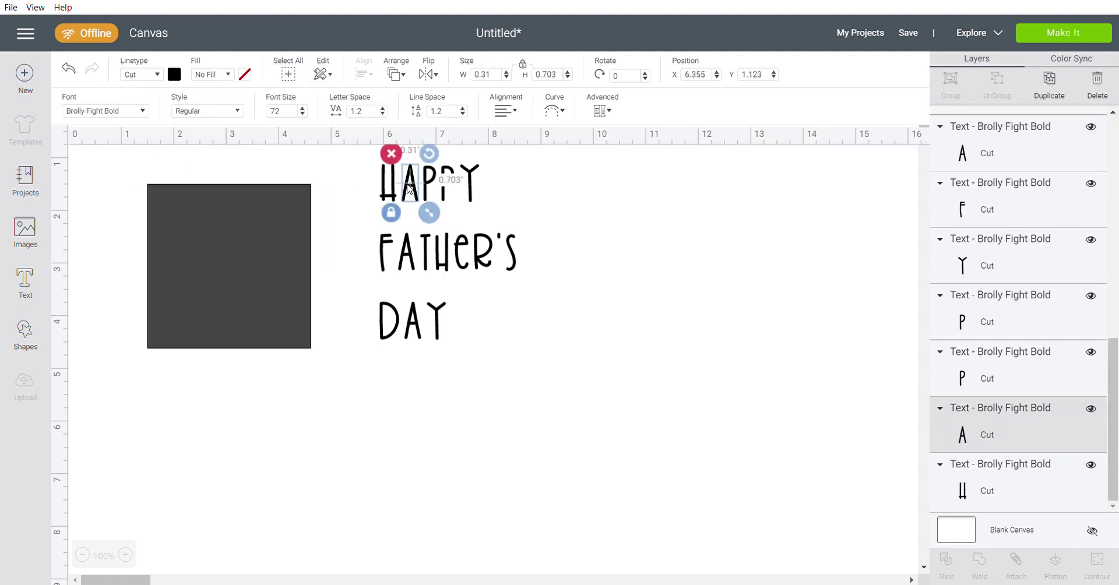
drag(348, 174, 533, 338)
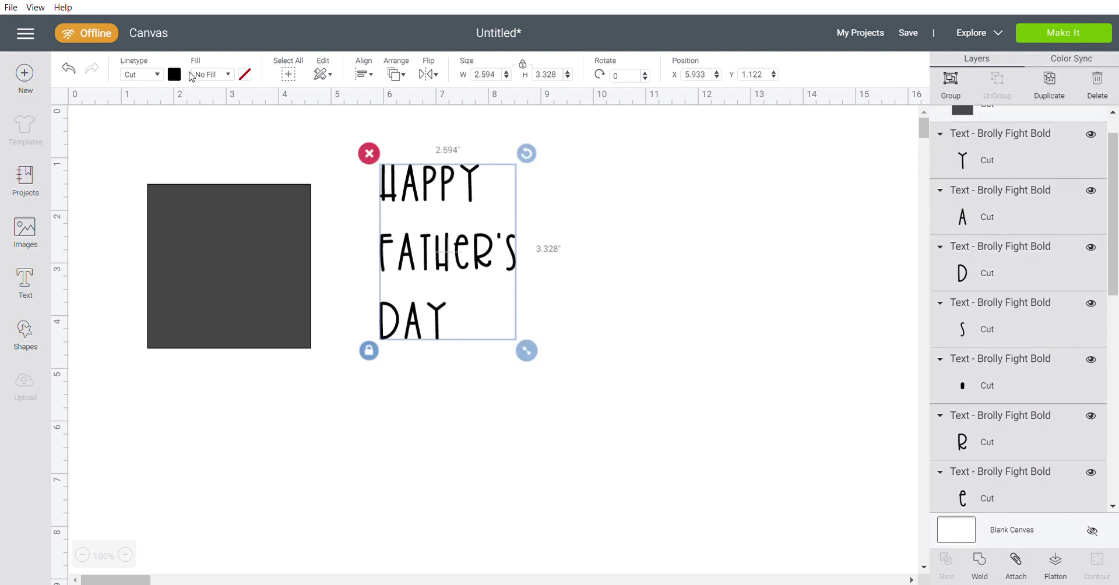
click(175, 74)
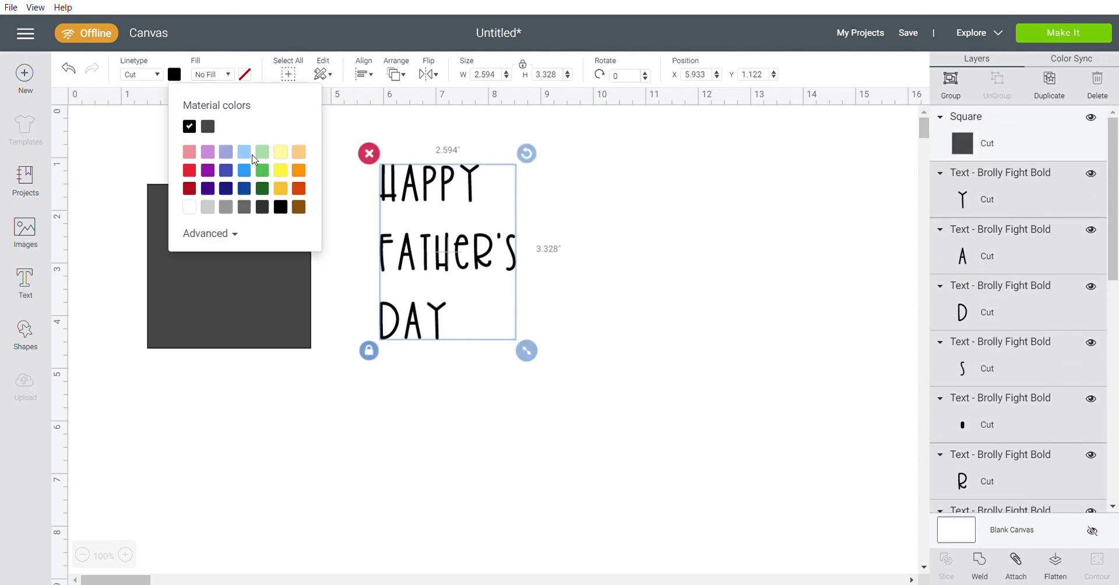
click(282, 175)
click(351, 193)
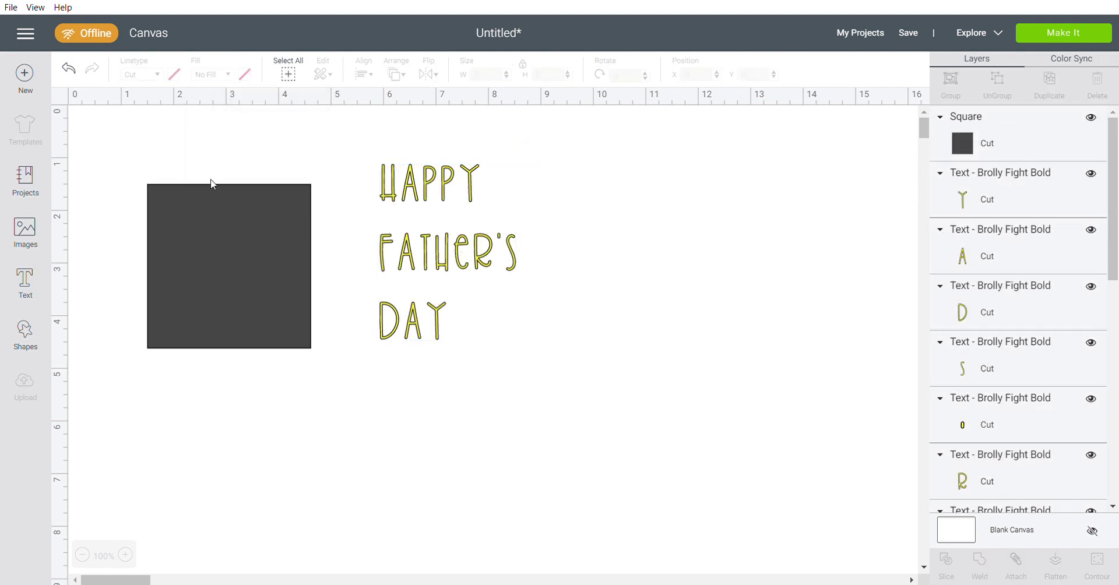
click(203, 226)
click(136, 359)
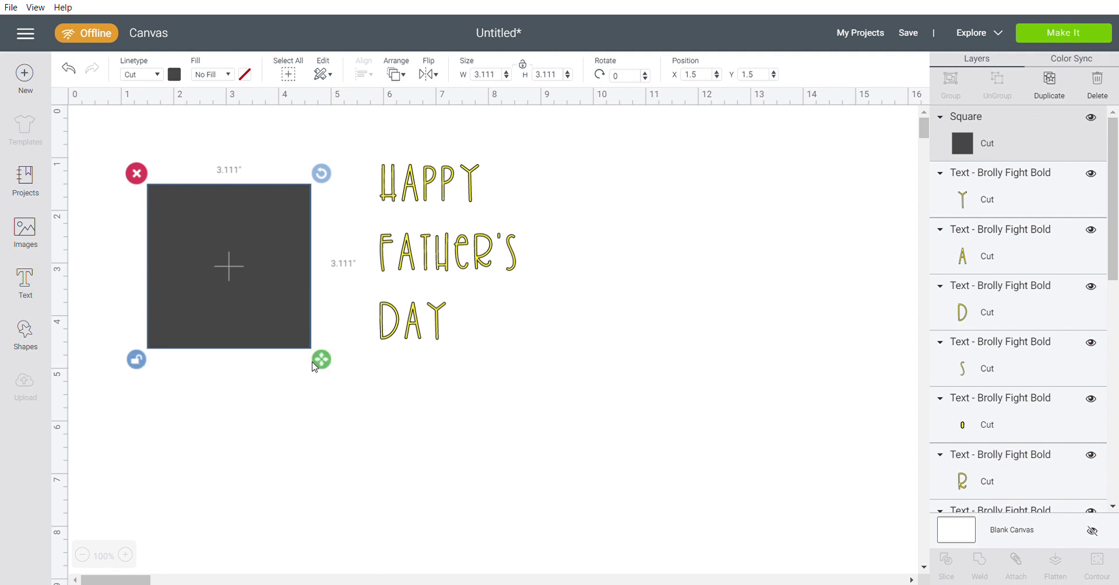
Step: Squeeze the square into a 0.056 × 0.625-inch bar and enlarge the lettering to about 9 × 7.5 inches
drag(318, 361, 166, 238)
drag(593, 398, 312, 138)
drag(528, 357, 874, 574)
drag(600, 282, 547, 287)
drag(325, 143, 912, 557)
click(772, 465)
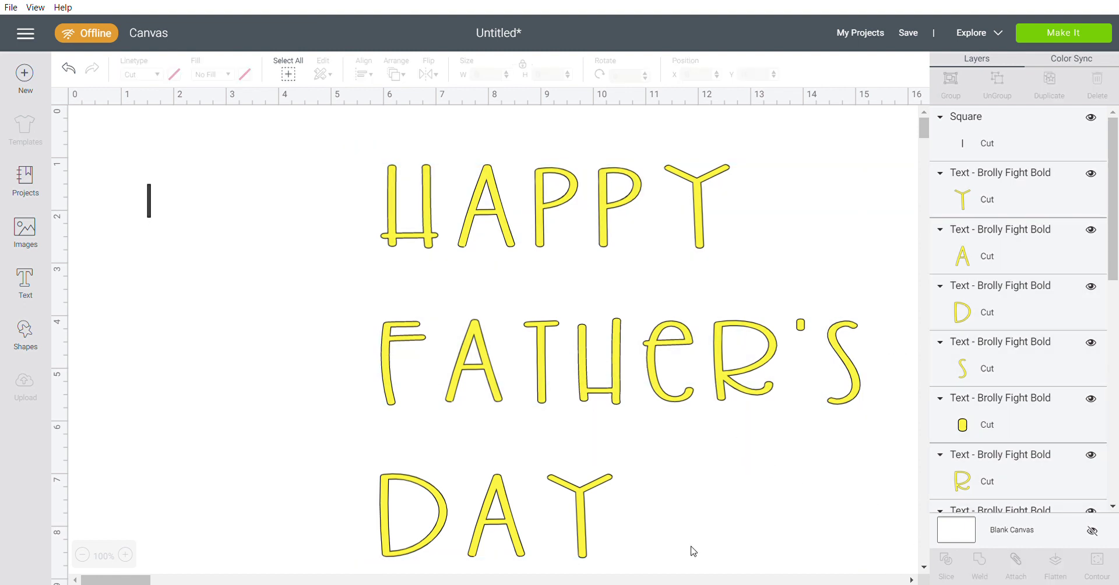
drag(683, 564, 434, 295)
drag(350, 144, 889, 562)
drag(671, 337, 545, 289)
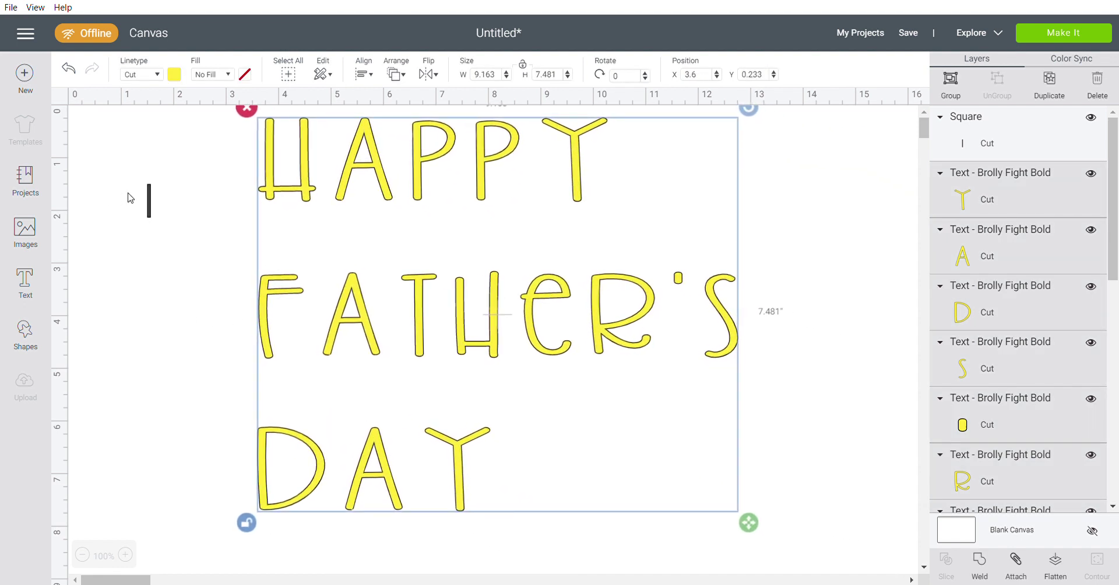
Step: Move the thin bar onto the A of HAPPY
click(149, 209)
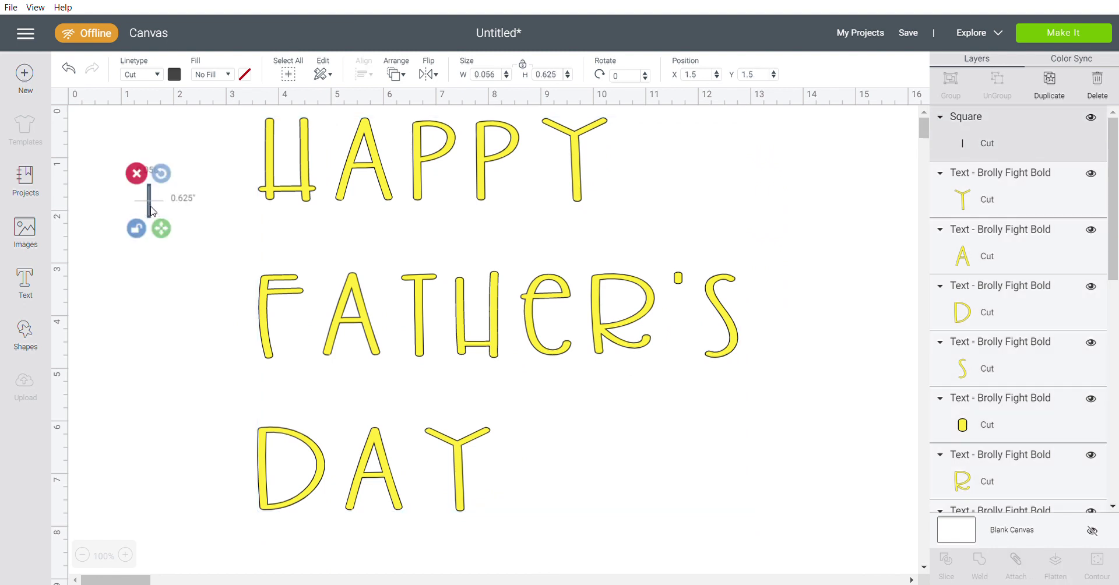
drag(146, 204, 324, 221)
drag(150, 208, 77, 163)
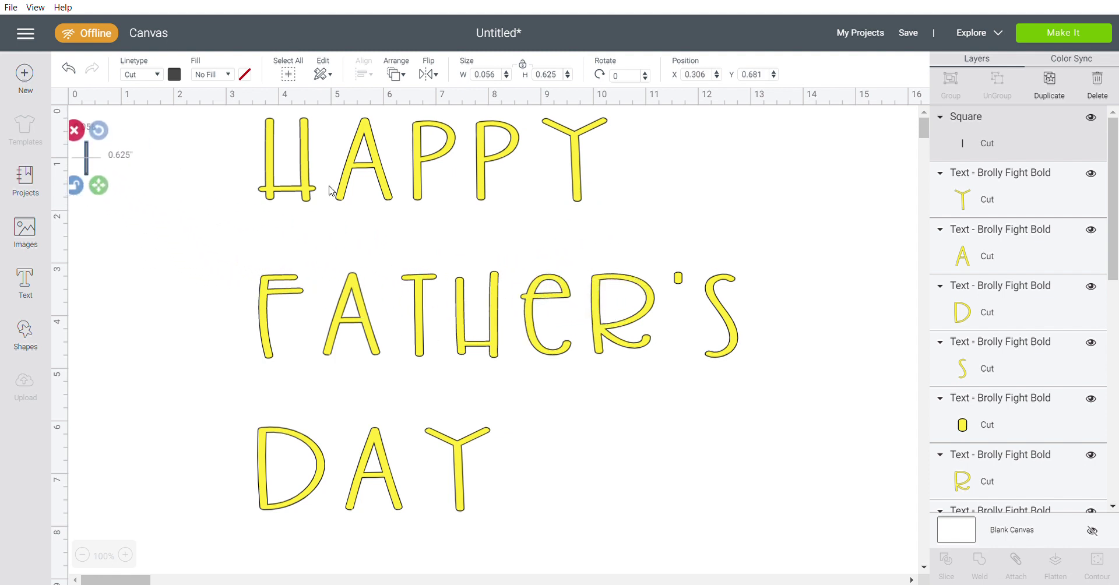
Step: Make four duplicates of the thin bar
click(1049, 82)
click(1057, 86)
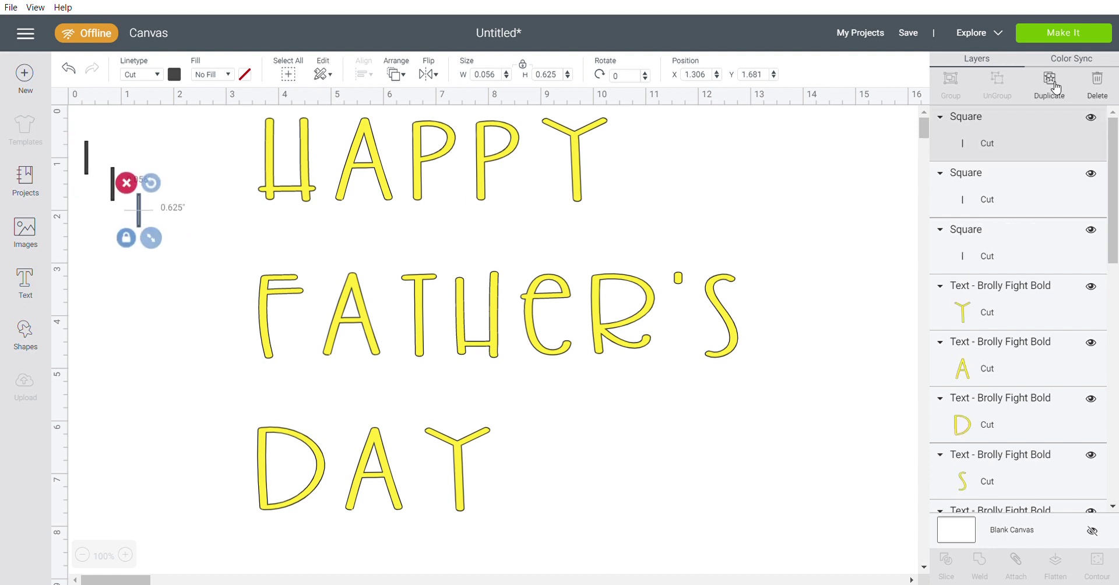
click(1047, 84)
click(1043, 85)
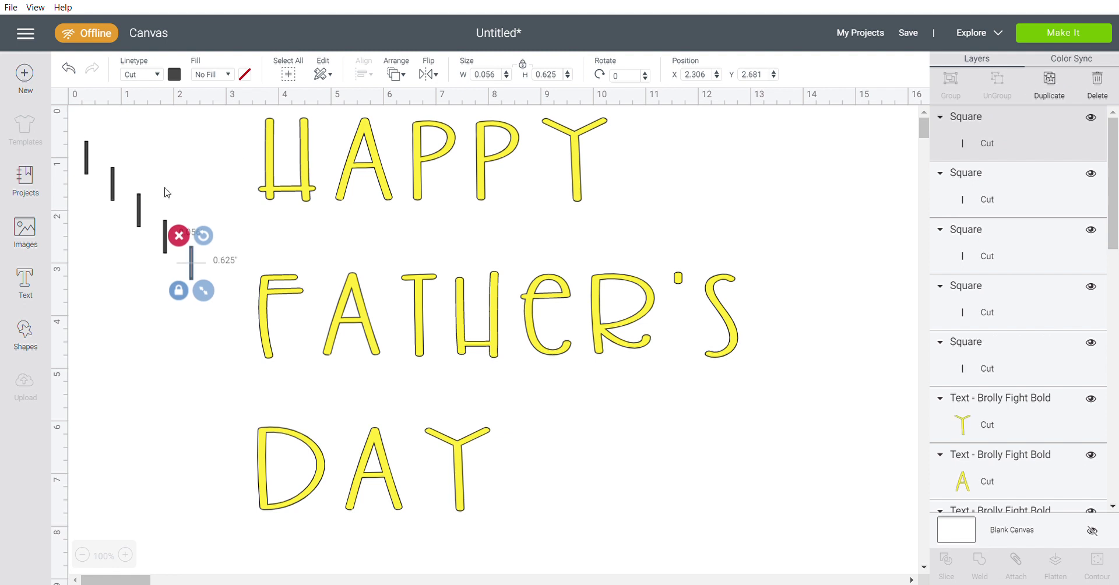
Step: Set one bar across HAPPY's A tilted 18.29° and move another onto the first P
drag(193, 275, 369, 179)
mouse_move(378, 142)
mouse_down()
mouse_move(394, 151)
mouse_move(394, 141)
mouse_up()
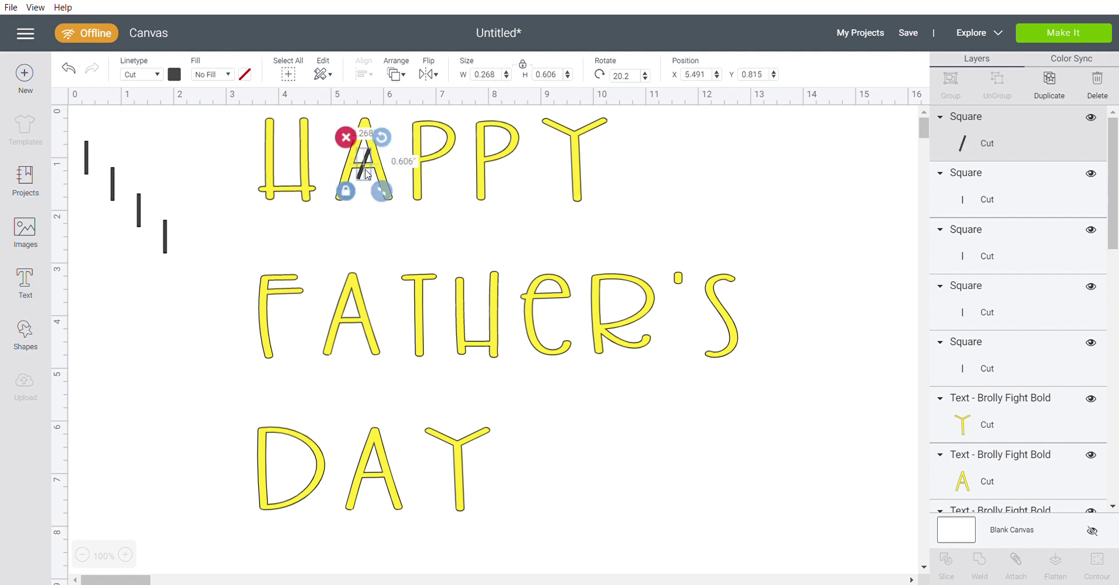
drag(366, 175, 359, 178)
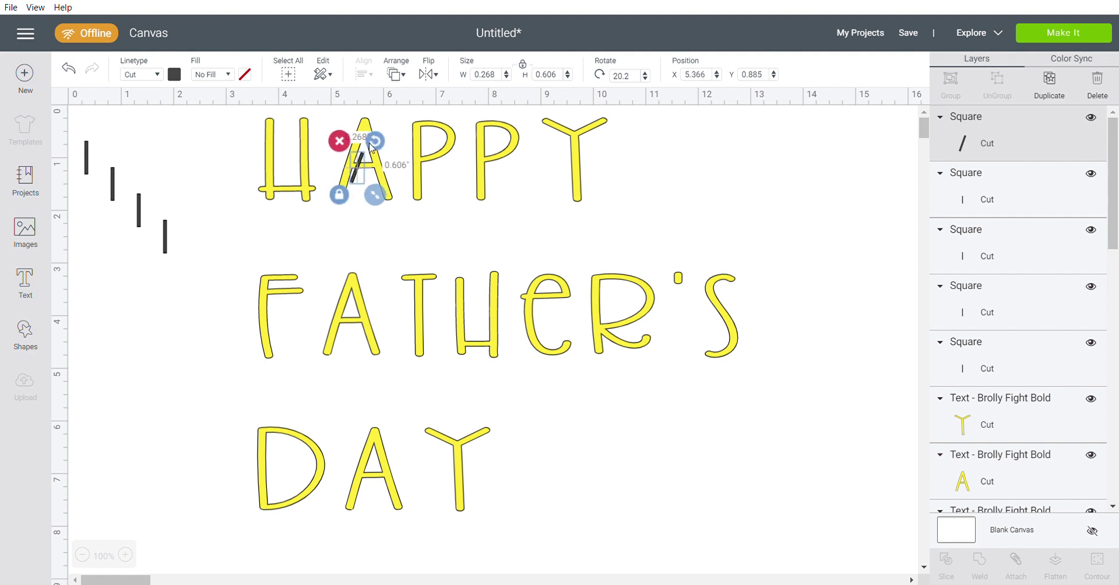
drag(380, 138, 377, 140)
drag(356, 175, 355, 175)
drag(165, 249, 432, 158)
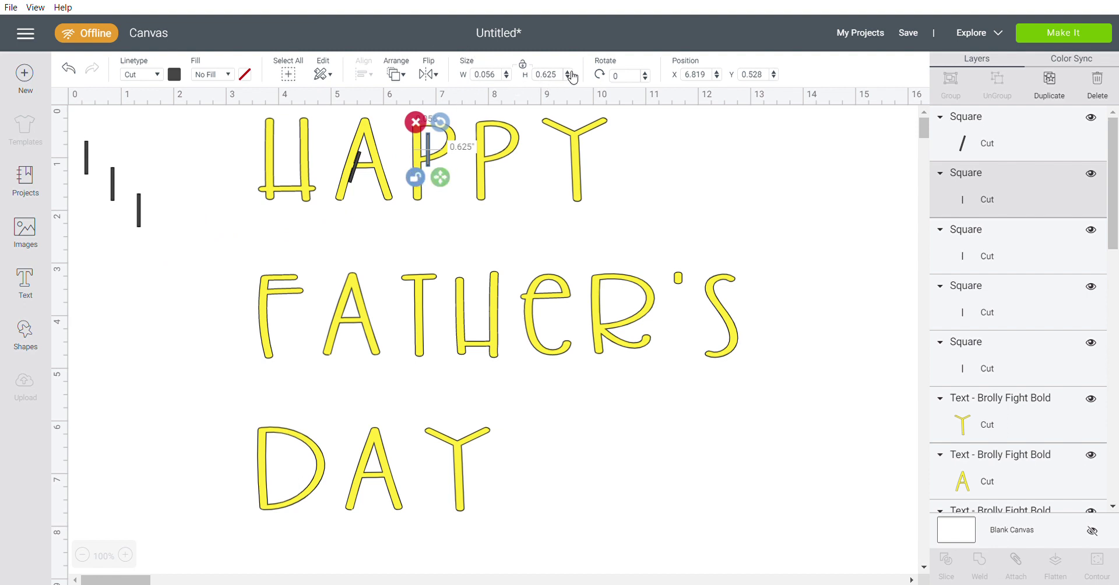
Step: Lengthen the P's bar to 1.2 inches and raise it, then place another bar on FATHER'S e
drag(569, 72, 568, 71)
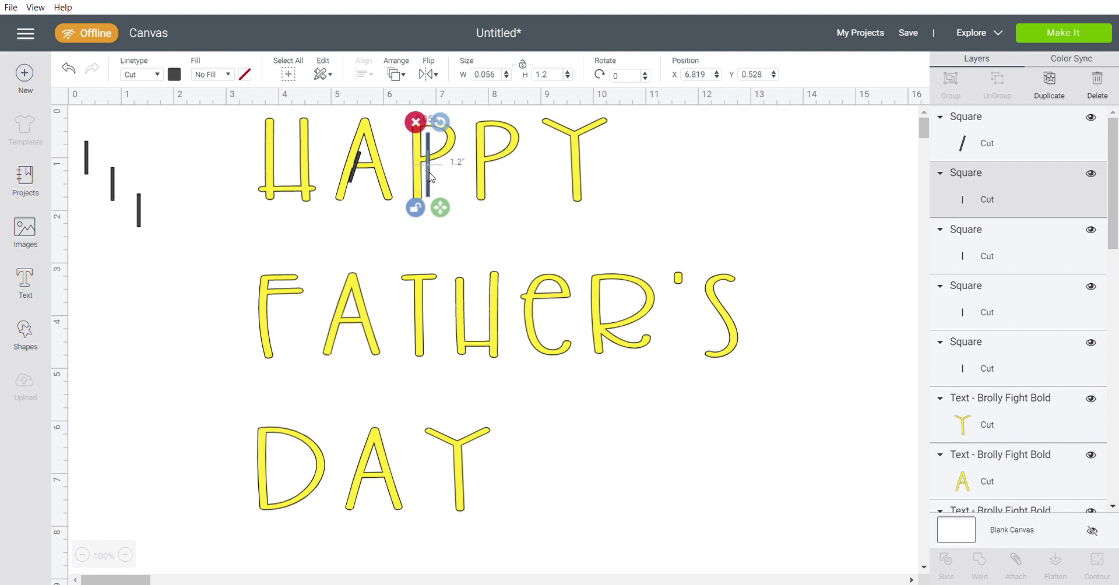
drag(431, 183, 424, 164)
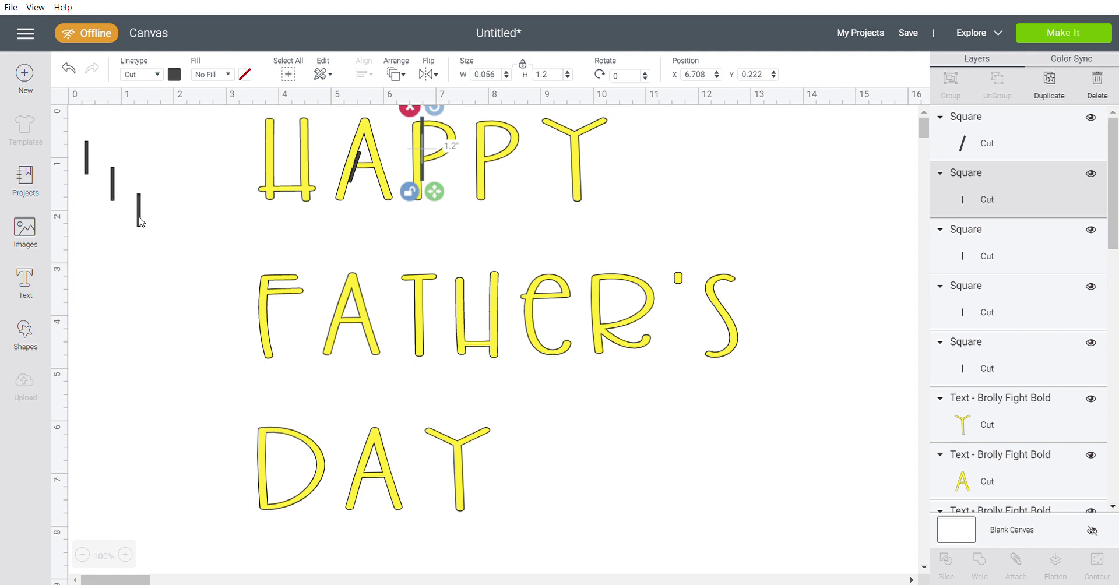
drag(139, 222, 540, 318)
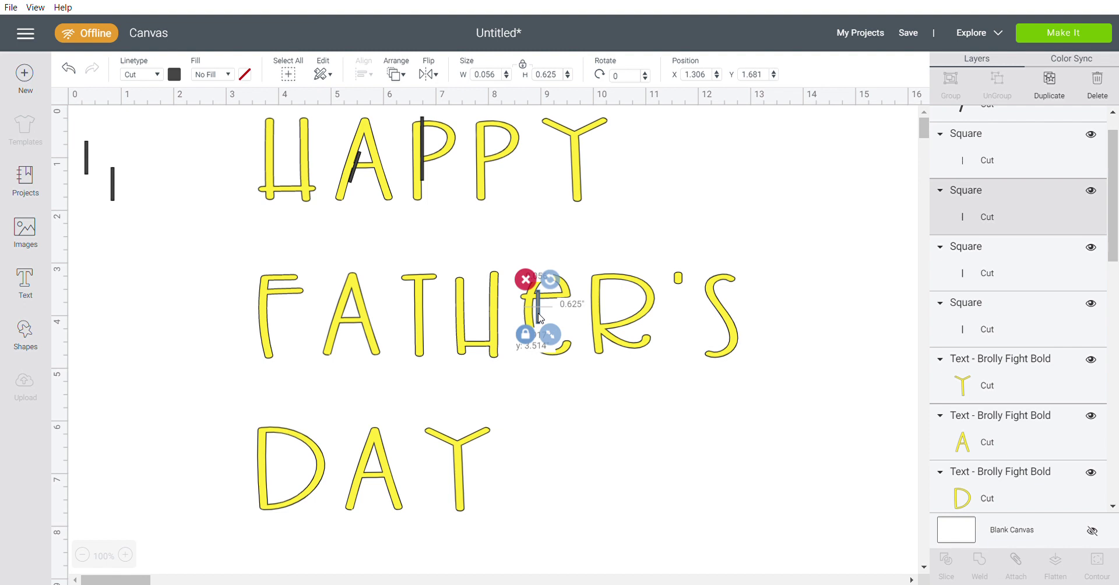
drag(540, 318, 551, 297)
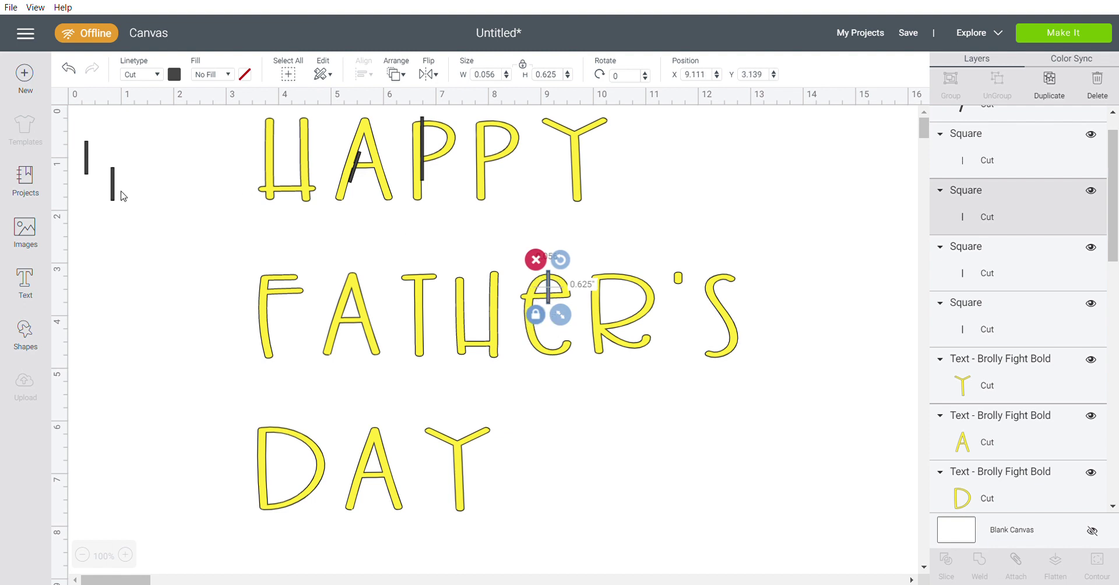
drag(114, 197, 605, 285)
Step: Place two bars across the R of FATHER'S, undoing stray moves along the way
key(ctrl+z)
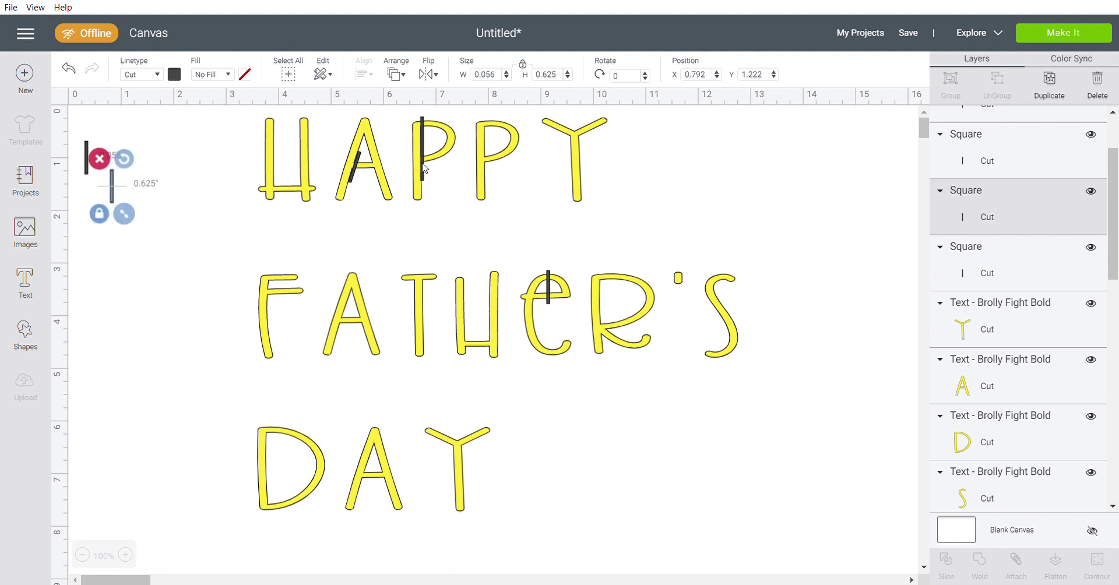
click(424, 169)
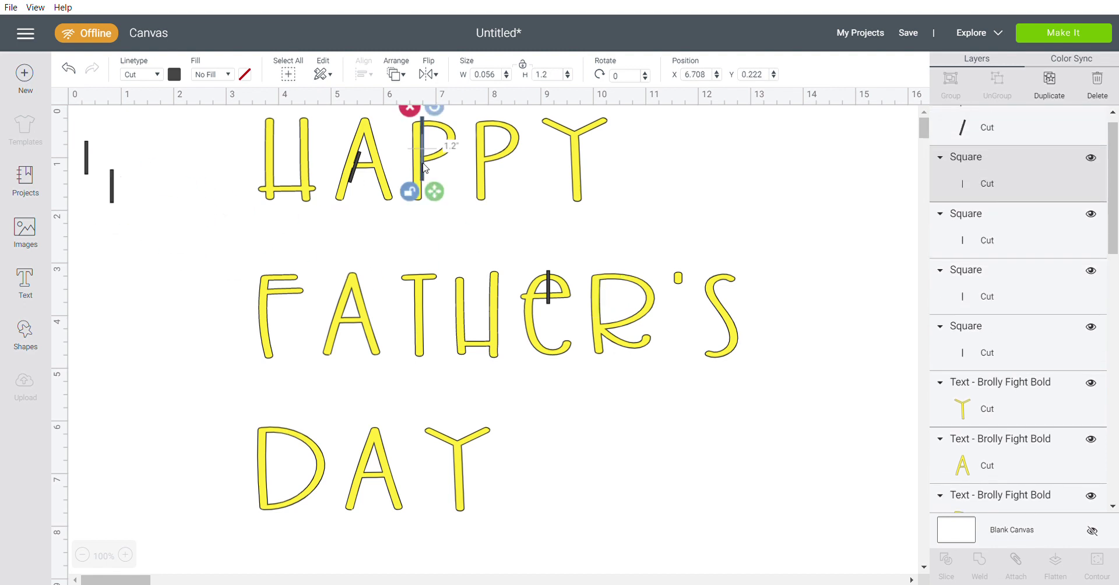
click(1050, 82)
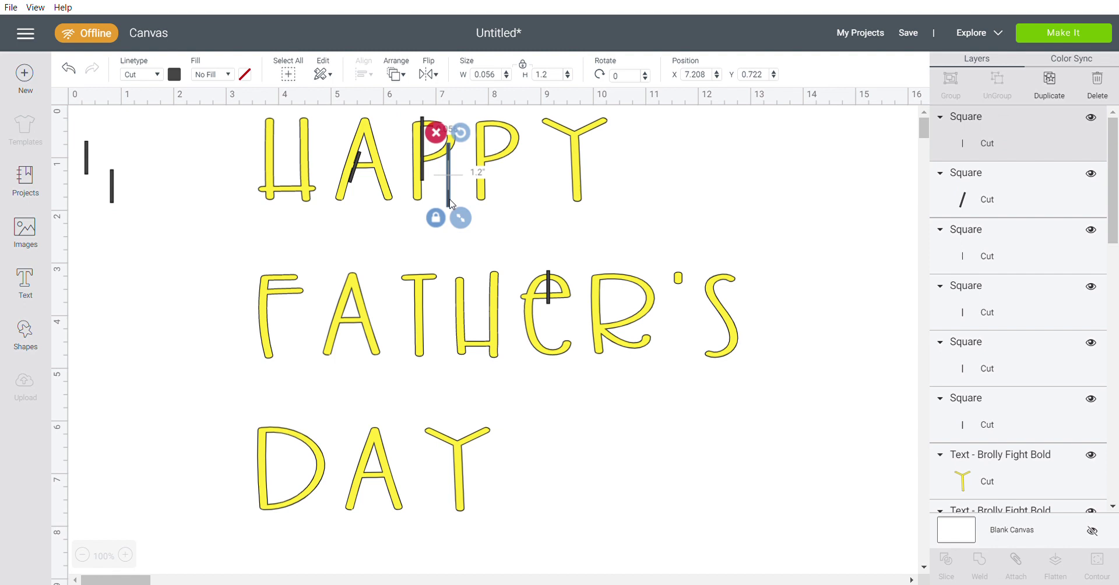
drag(484, 158, 594, 294)
click(68, 68)
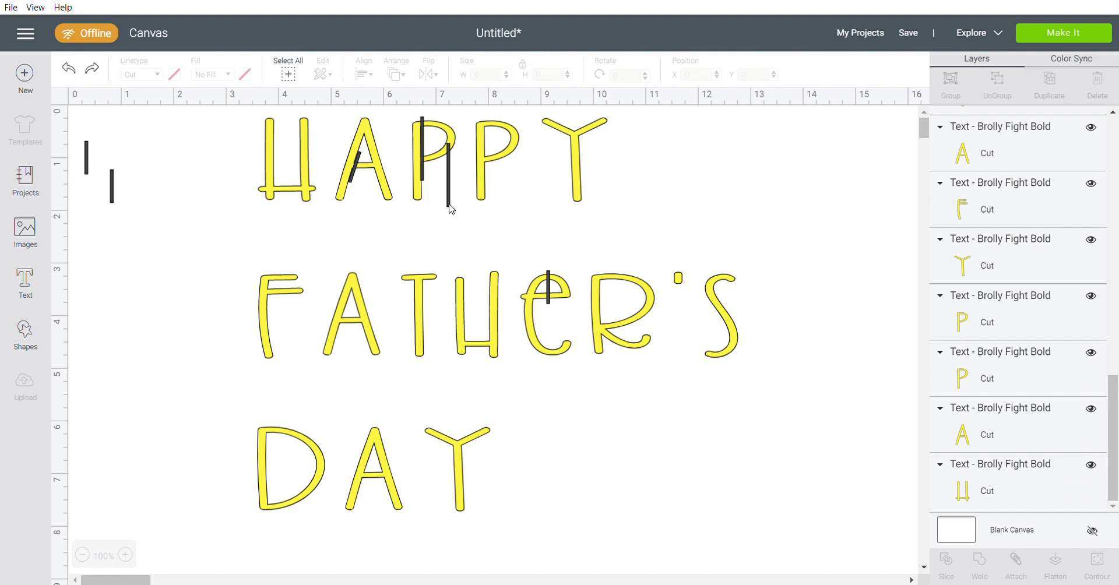
drag(449, 206, 605, 335)
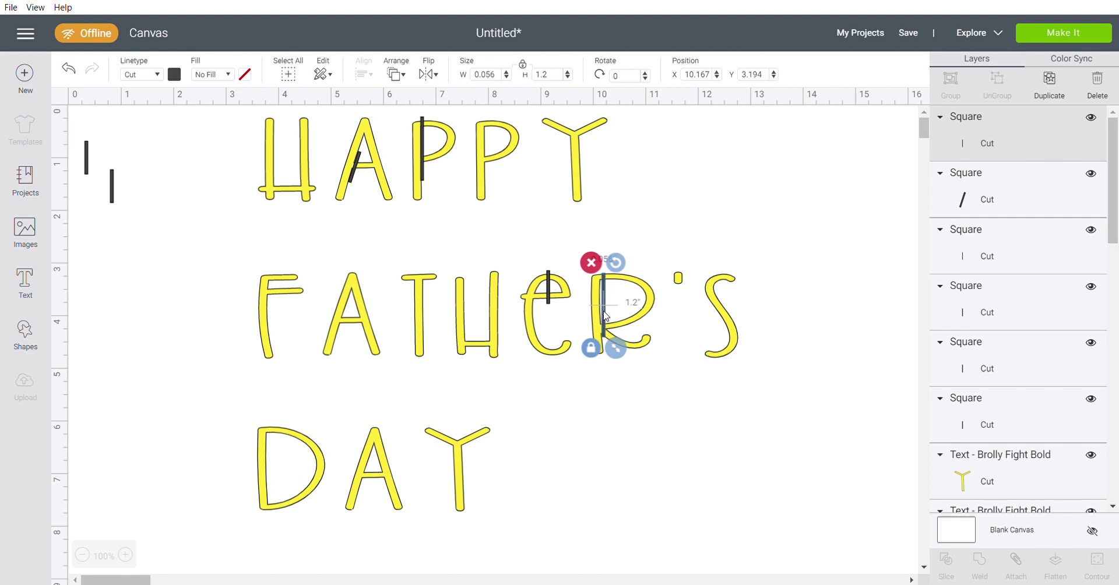
drag(605, 318, 603, 284)
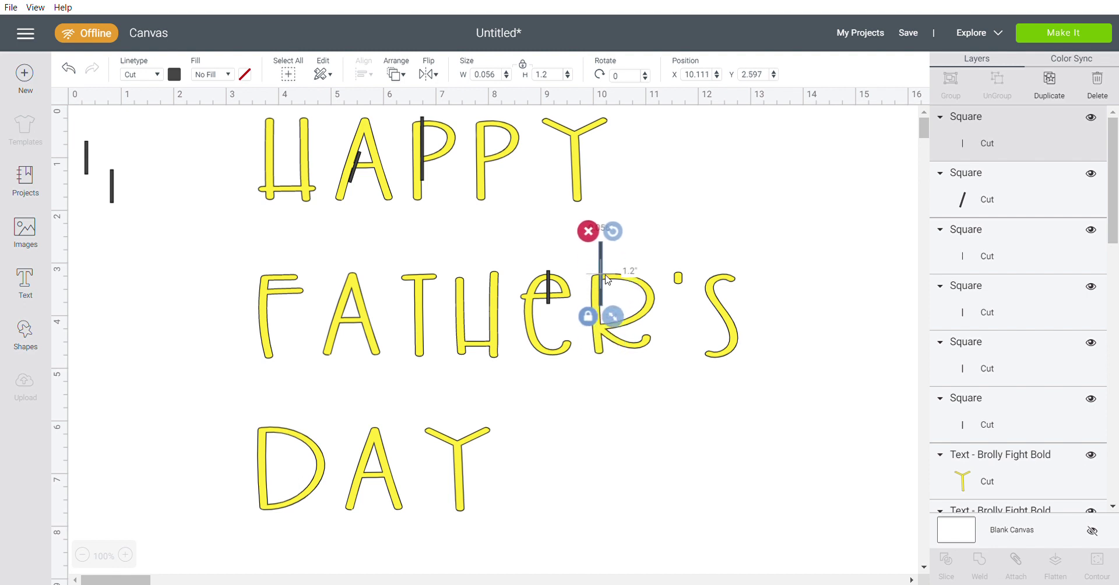
click(112, 188)
drag(112, 188, 624, 294)
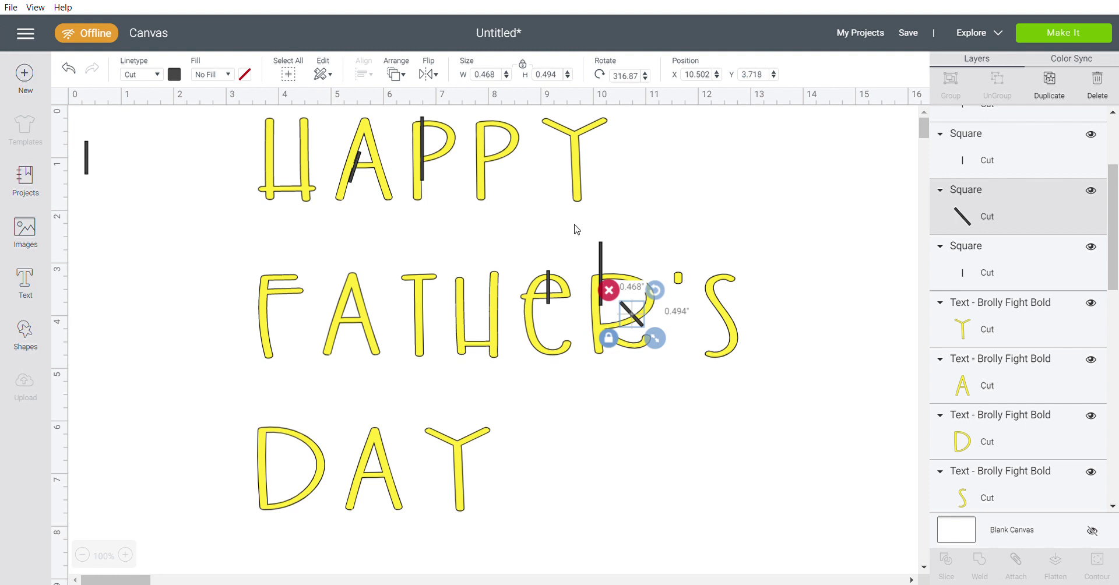
Step: Copy the R's bar onto the D of DAY and make it 2.1 inches tall
click(602, 258)
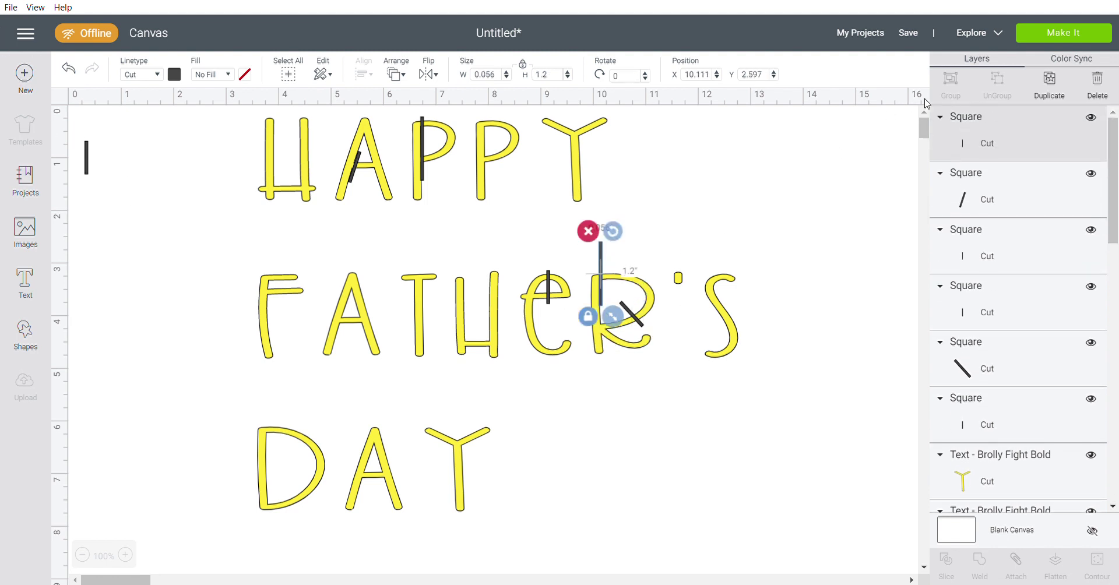
click(1050, 87)
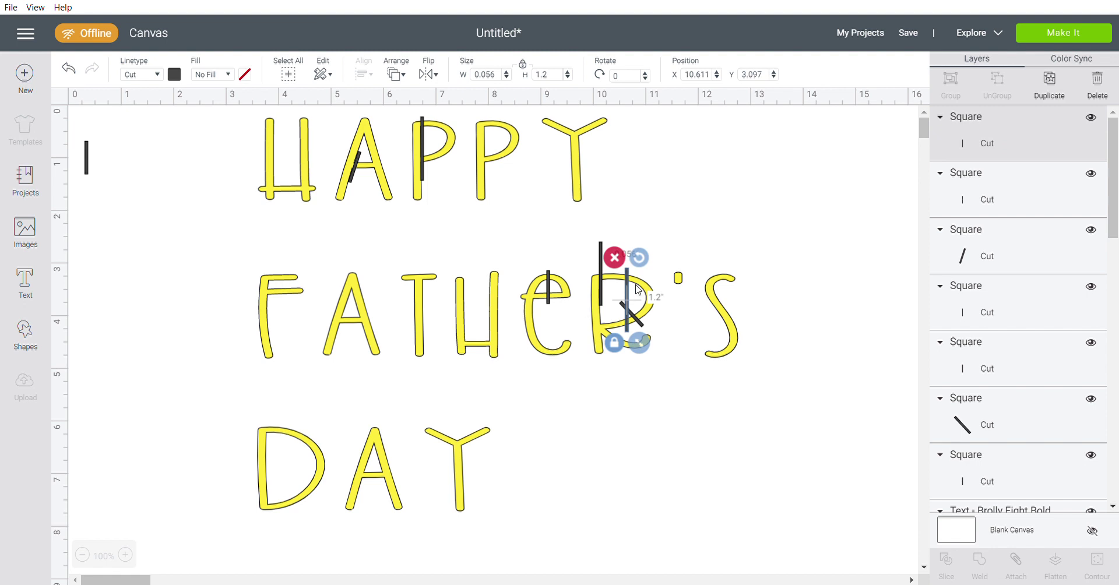
drag(629, 301, 271, 434)
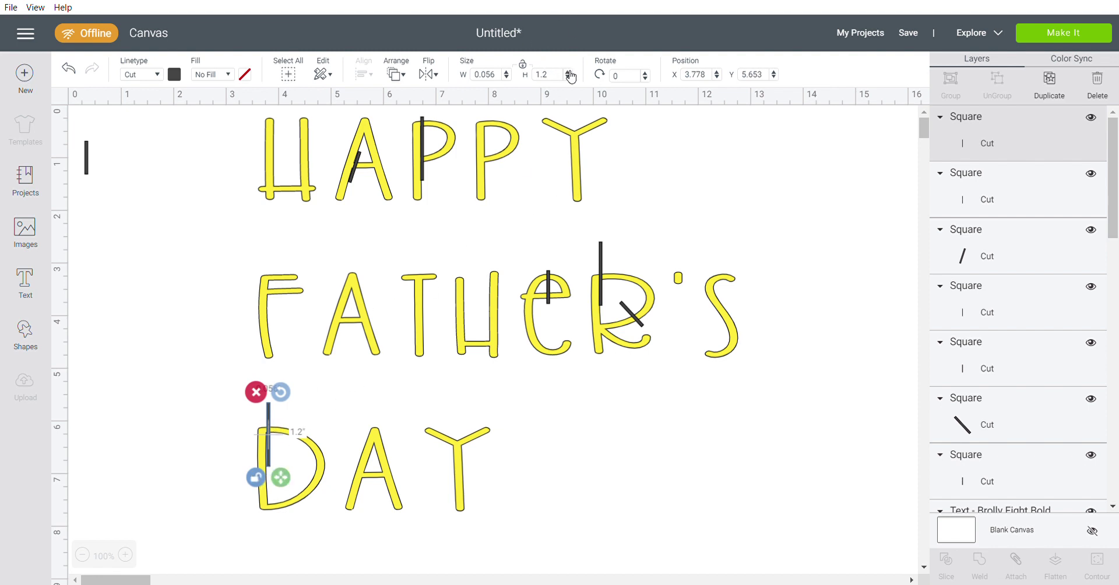
click(569, 72)
click(568, 72)
click(569, 72)
click(569, 73)
click(569, 73)
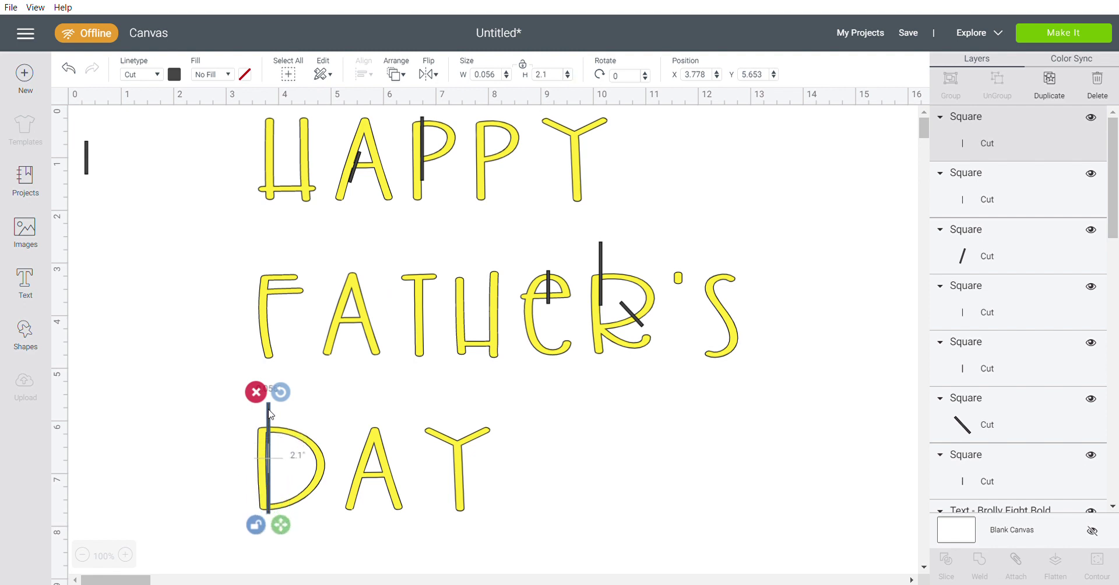
drag(269, 412, 269, 417)
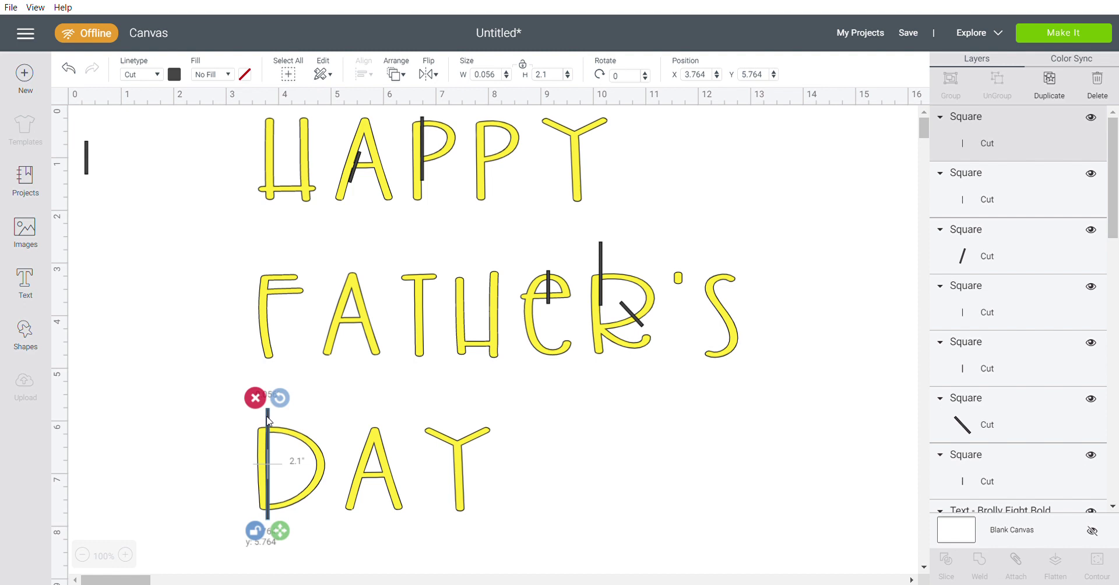
drag(268, 420, 268, 421)
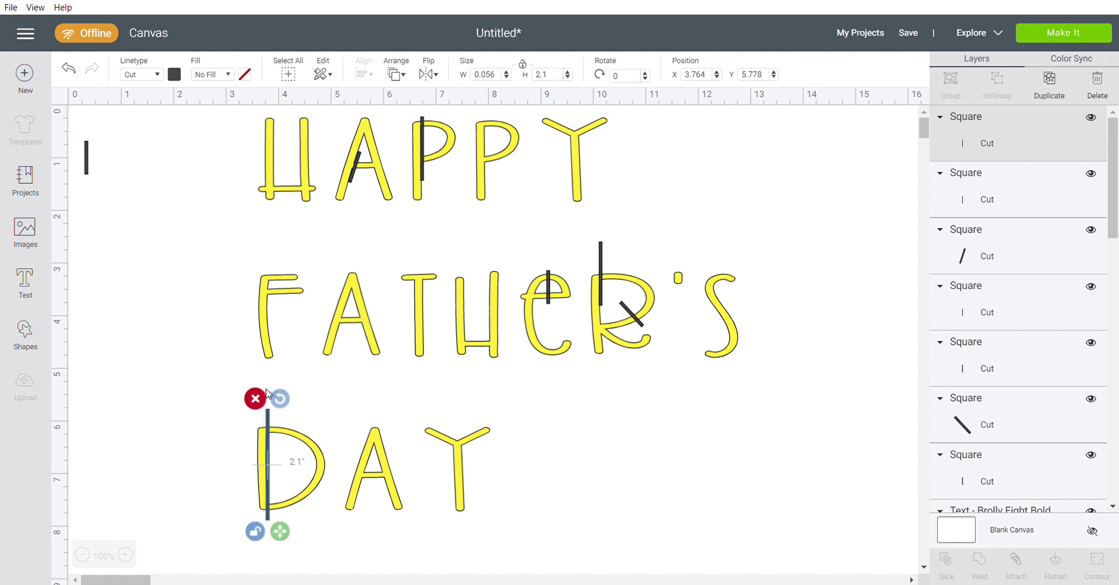
click(861, 462)
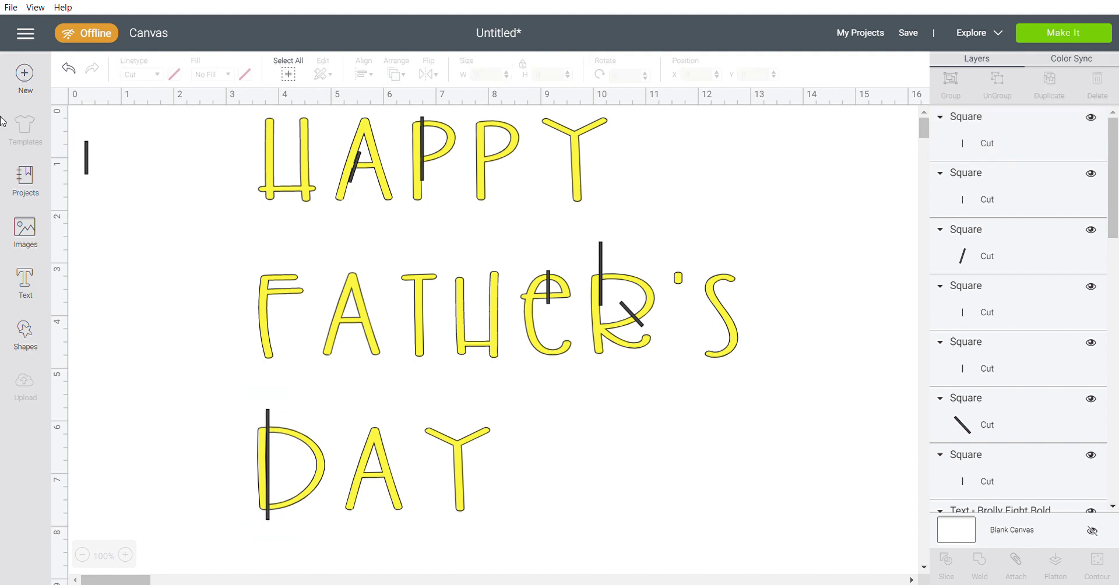
Step: Hide the leftover small spare bar
click(87, 163)
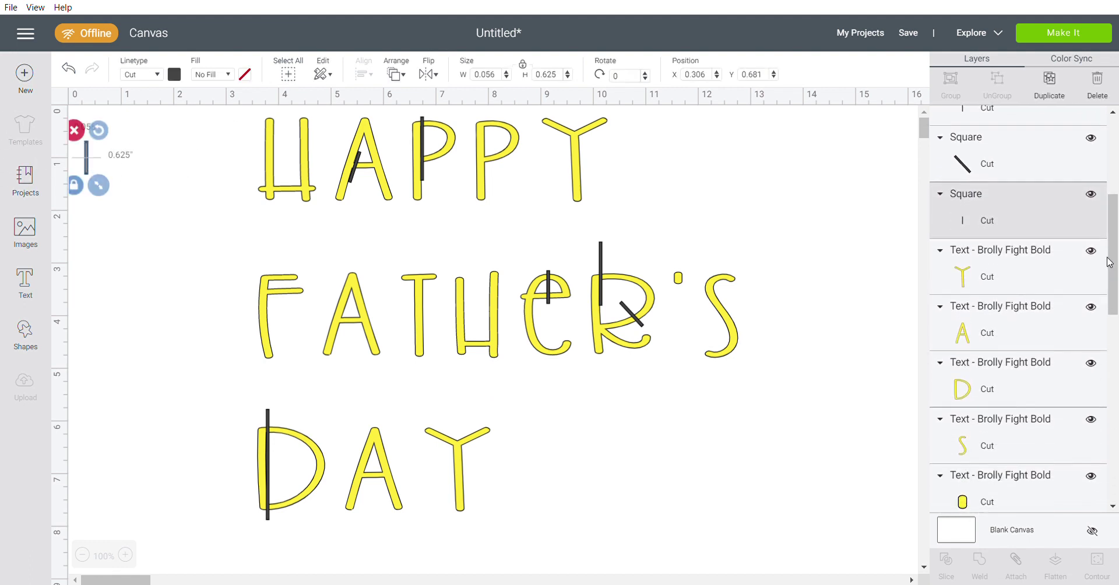
click(1091, 190)
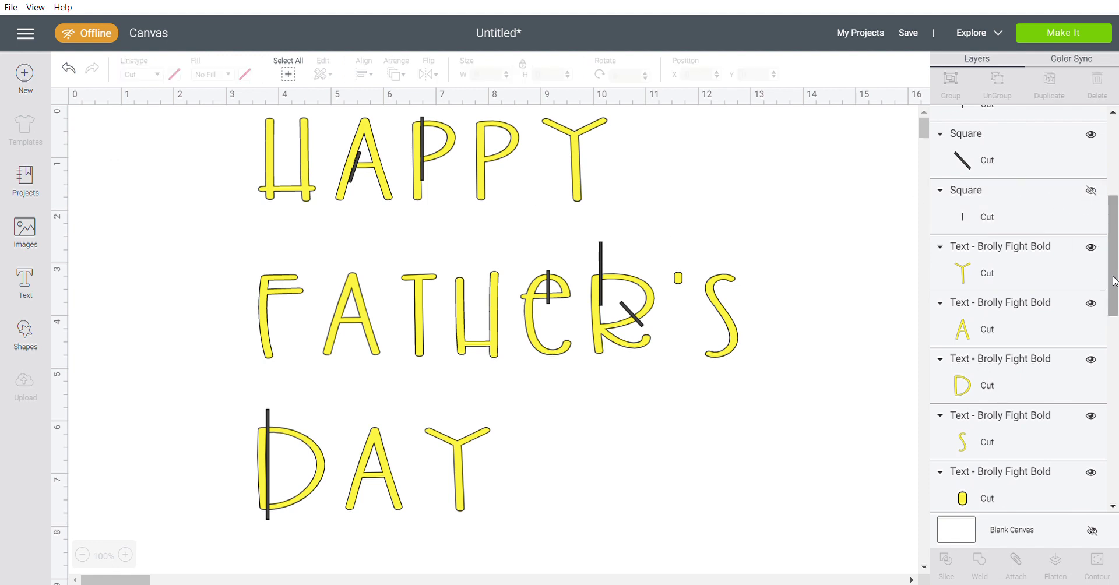
drag(1113, 281, 1094, 107)
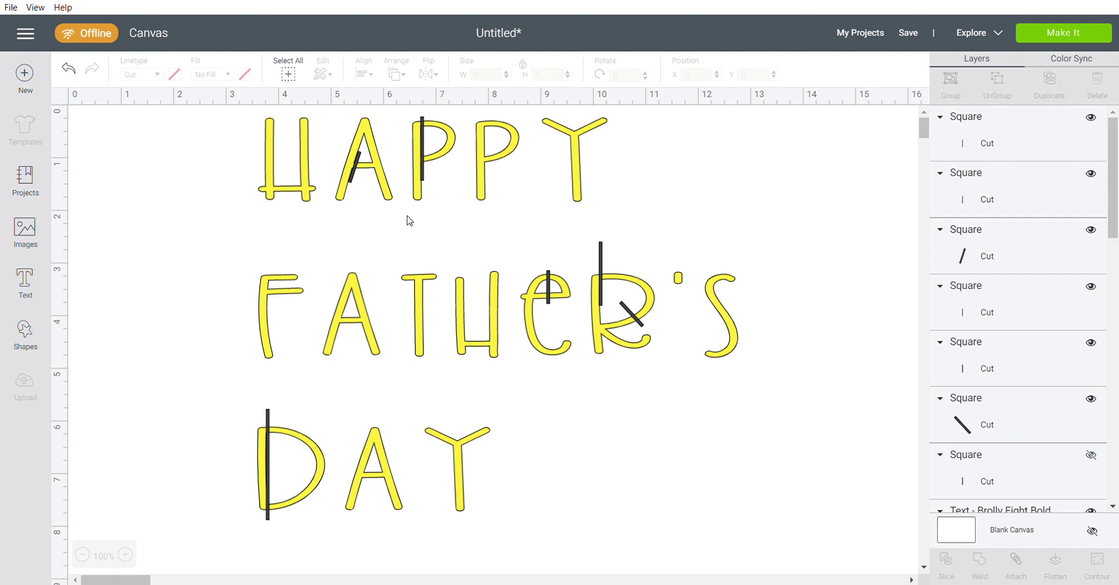
Step: Slice HAPPY's A and first P, and the e of FATHER'S, along their bars
drag(399, 217, 340, 116)
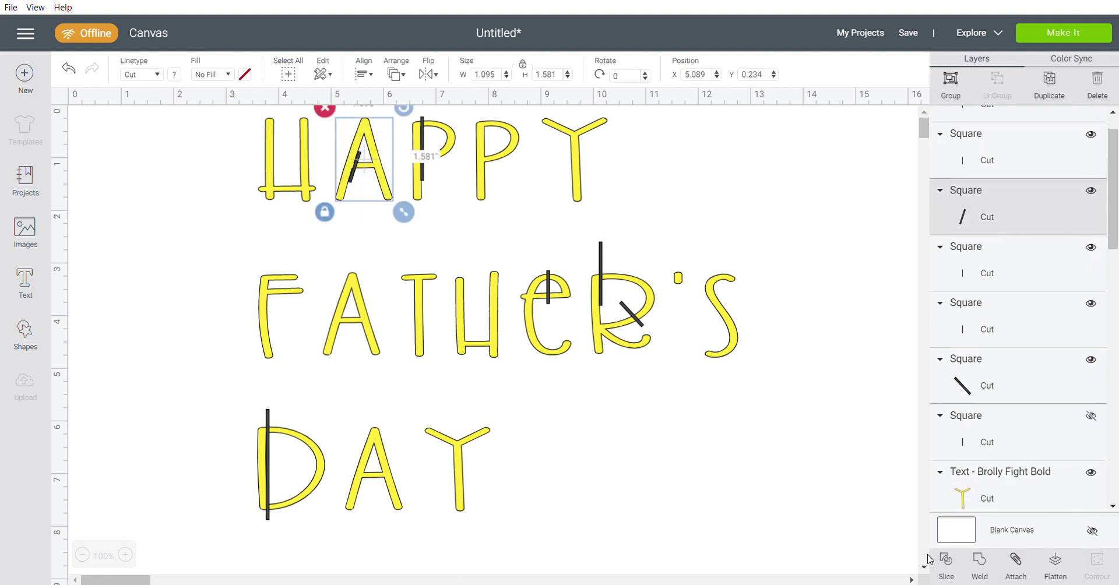
click(946, 563)
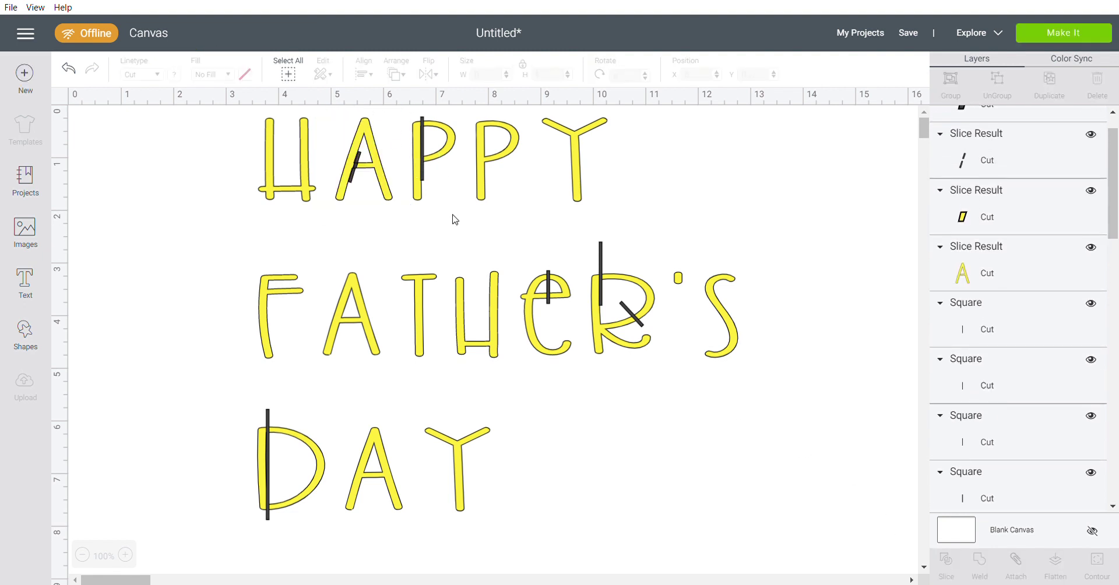
drag(453, 216, 416, 114)
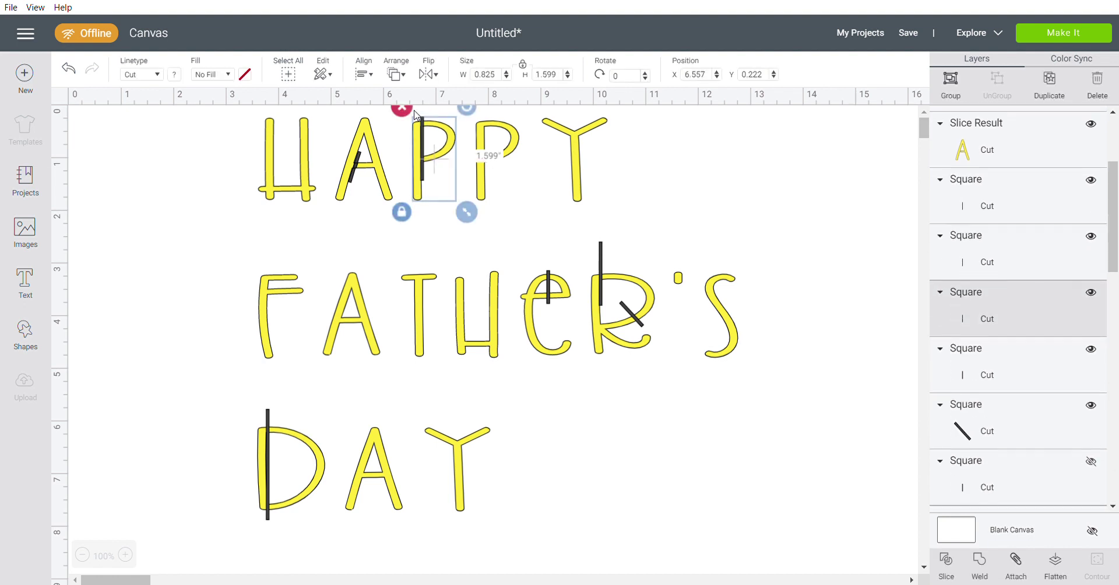
click(947, 561)
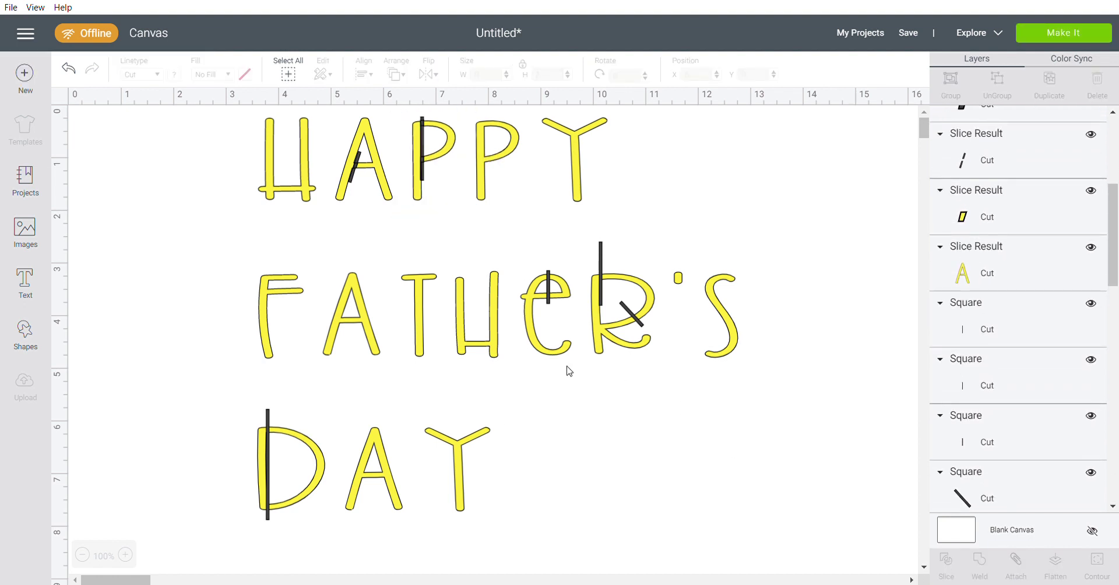
drag(580, 368, 530, 240)
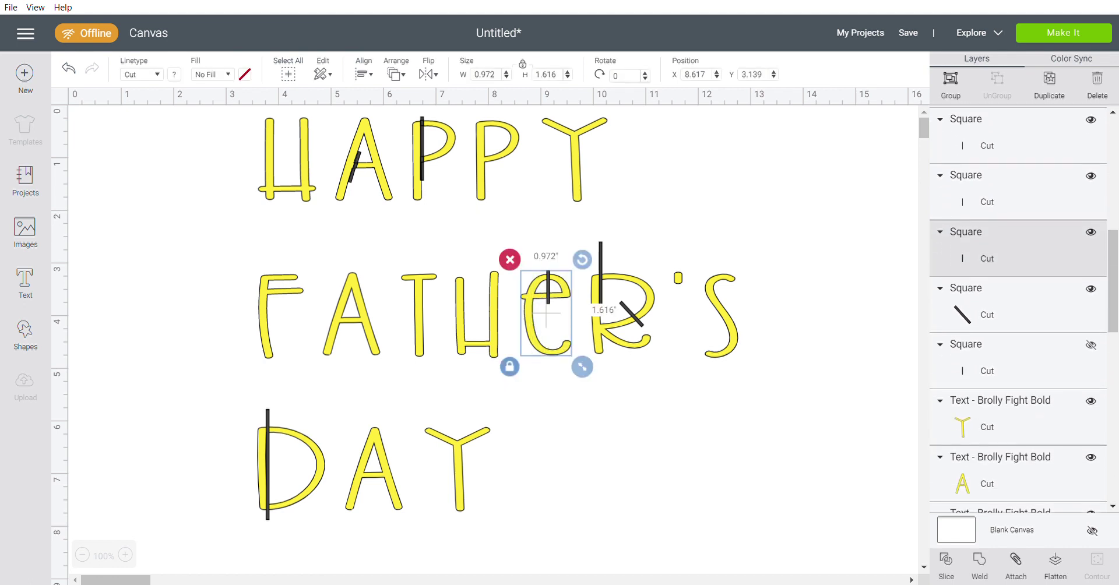
click(947, 568)
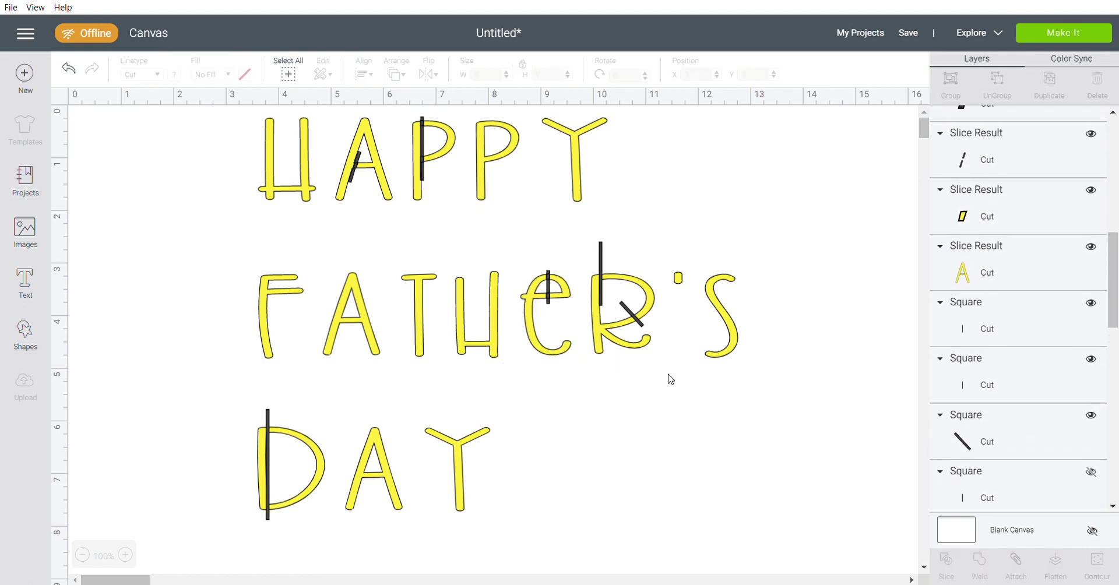
Step: Slice the R of FATHER'S and the D of DAY, restoring accidentally deleted R pieces
drag(612, 375, 594, 233)
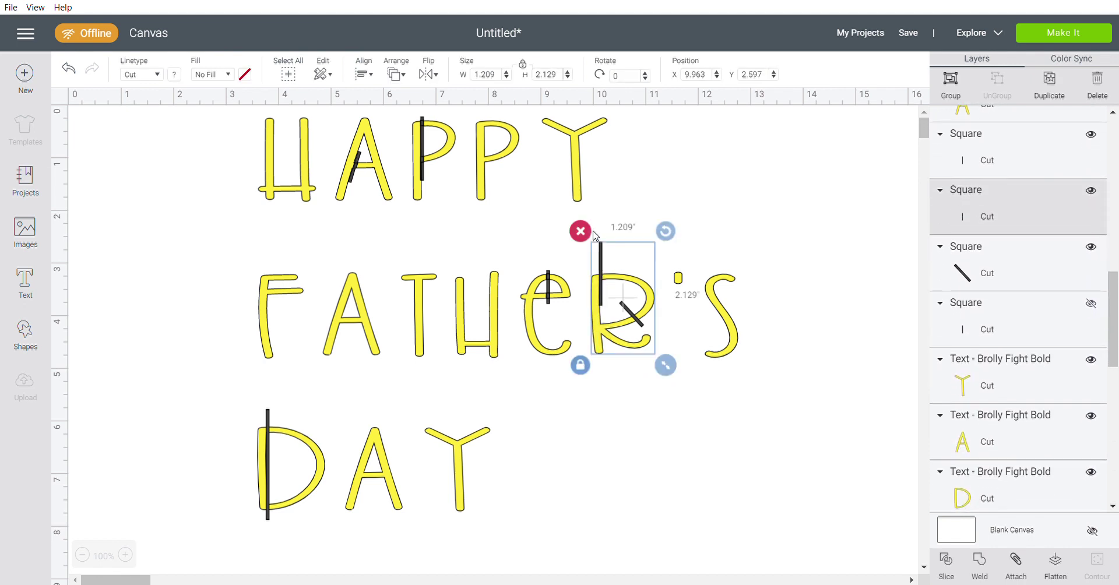
scroll(1104, 222, up, 5)
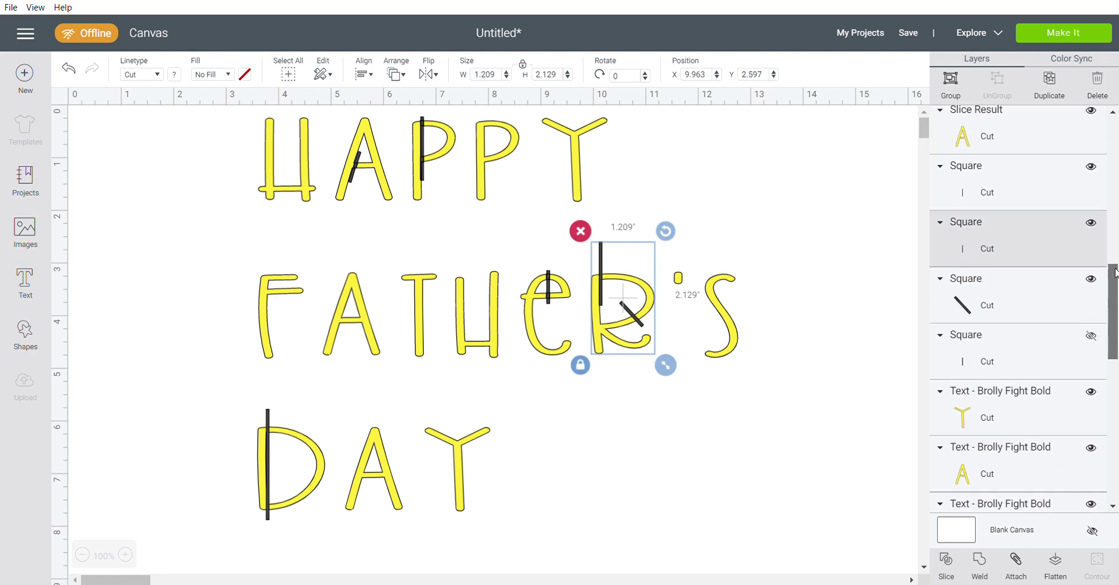
scroll(1103, 208, up, 1)
scroll(1104, 209, down, 2)
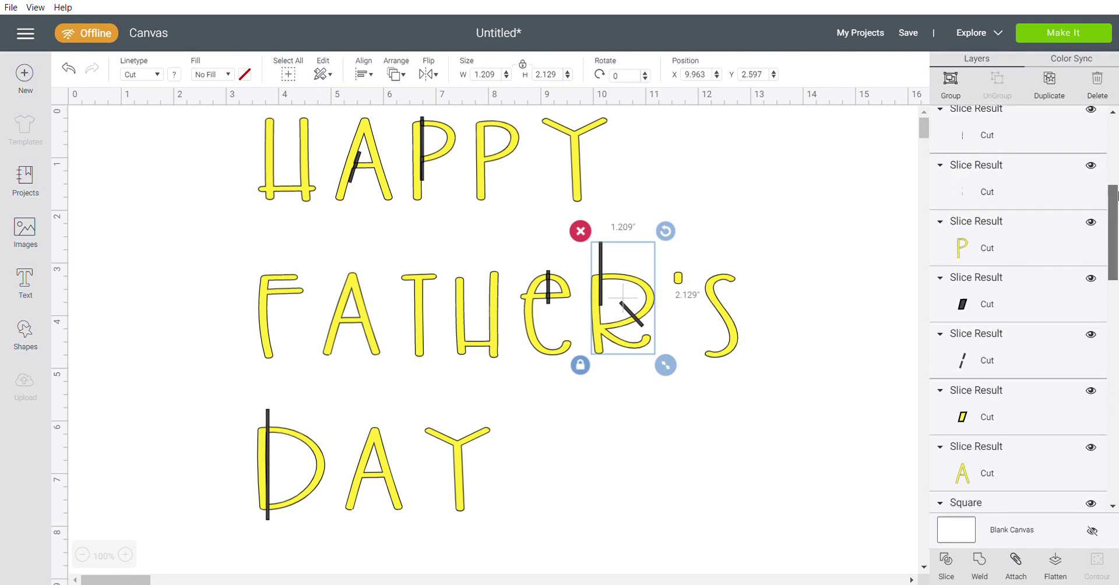
click(958, 574)
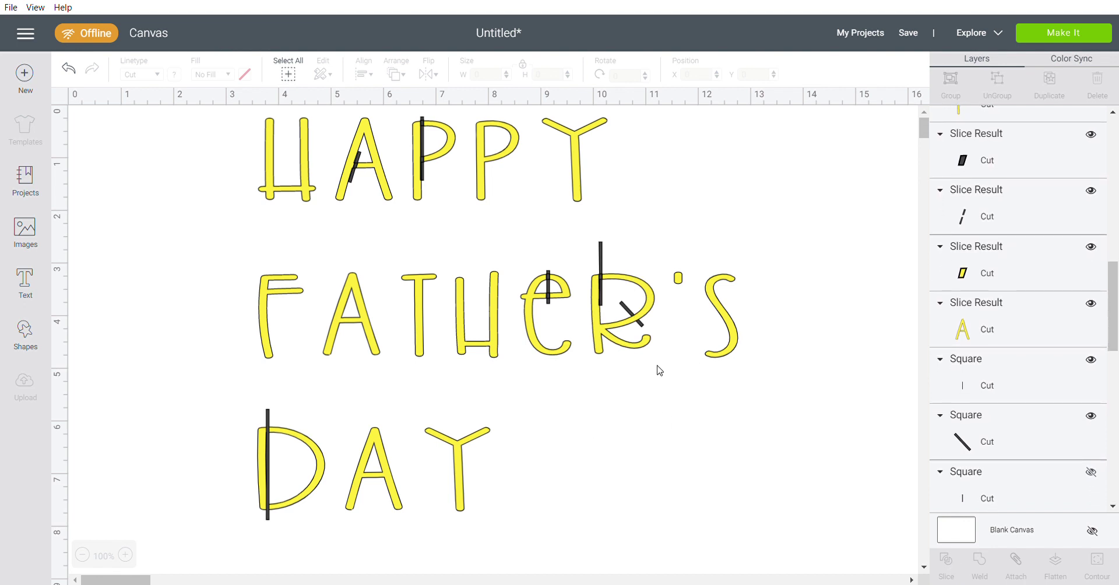
drag(654, 362, 624, 295)
key(Delete)
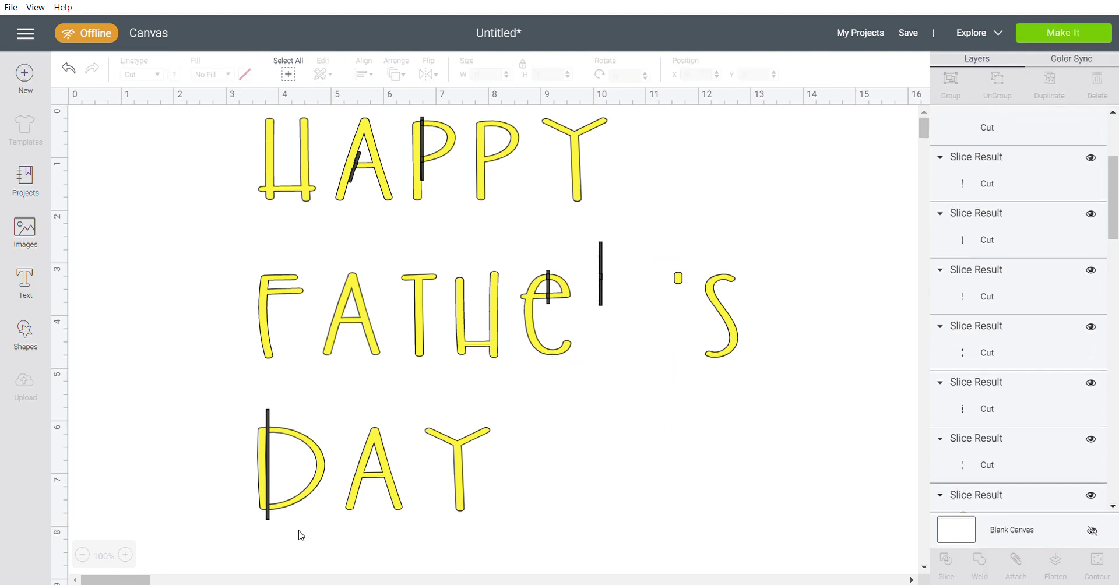
key(ctrl+z)
drag(297, 532, 245, 402)
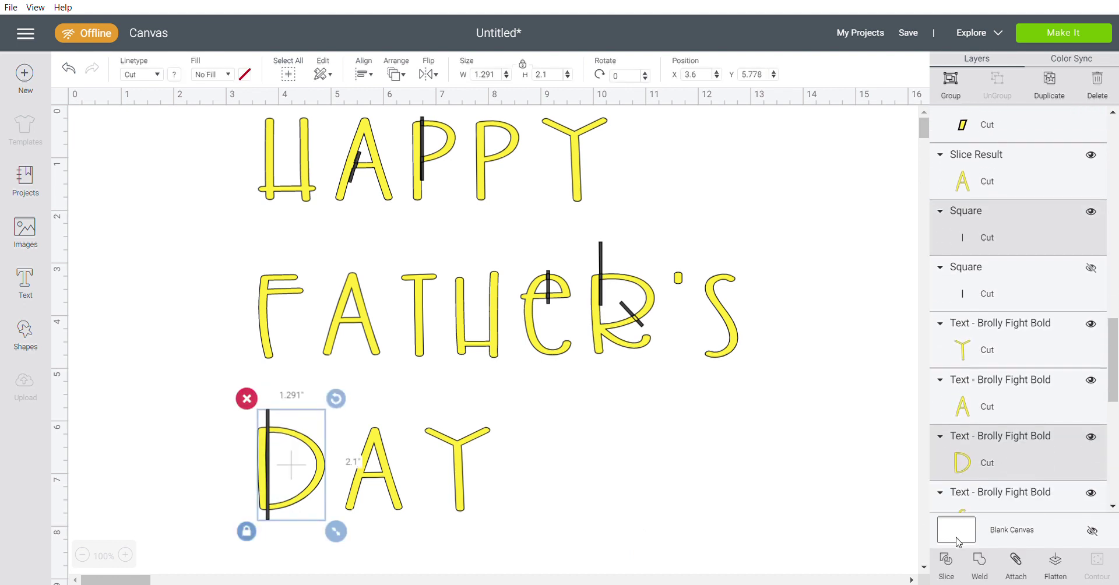
click(946, 562)
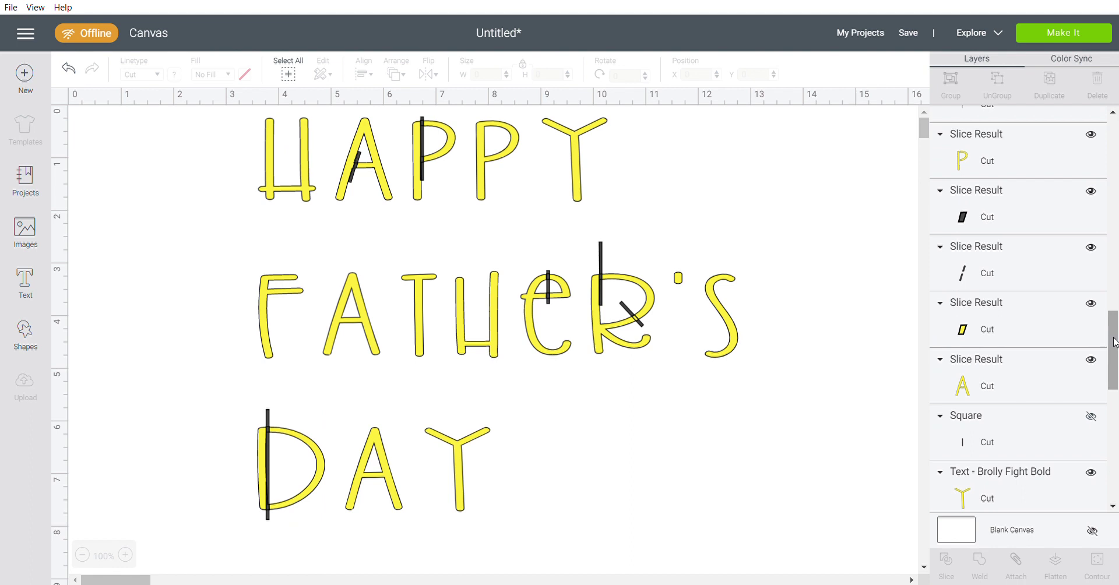
Step: Multi-select the first batch of black slice fragments, starting with the D's cut-off bar
drag(1115, 349, 1110, 154)
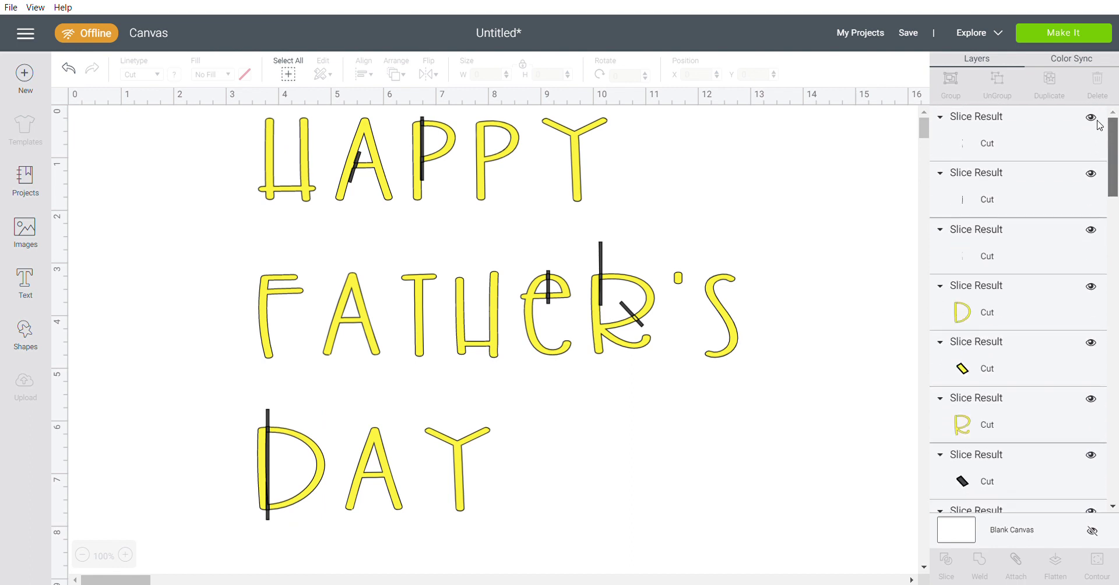
click(995, 130)
shift+click(1003, 192)
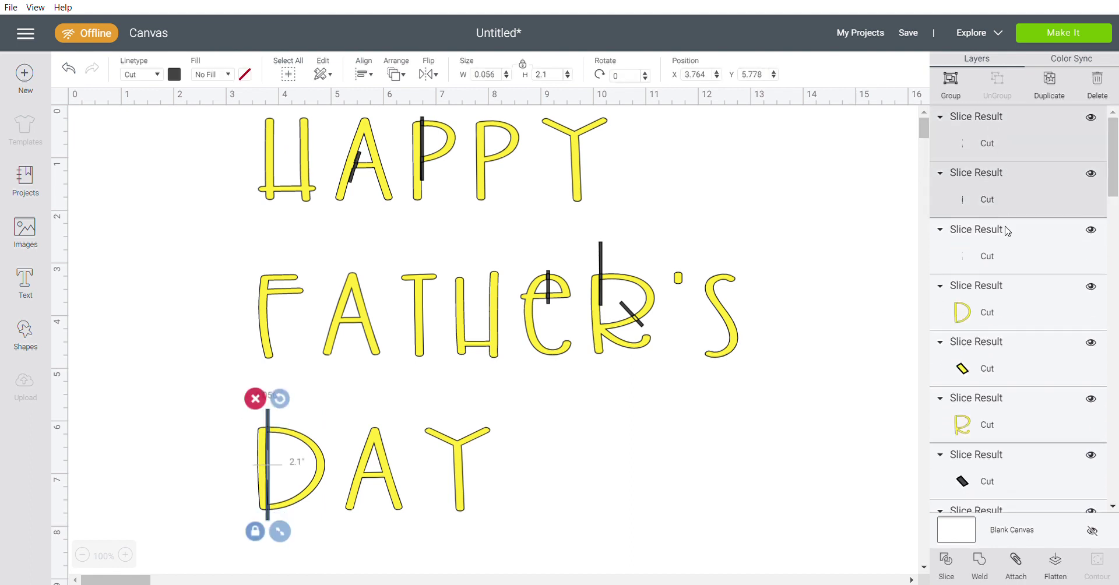
shift+click(1035, 242)
scroll(1105, 186, down, 1)
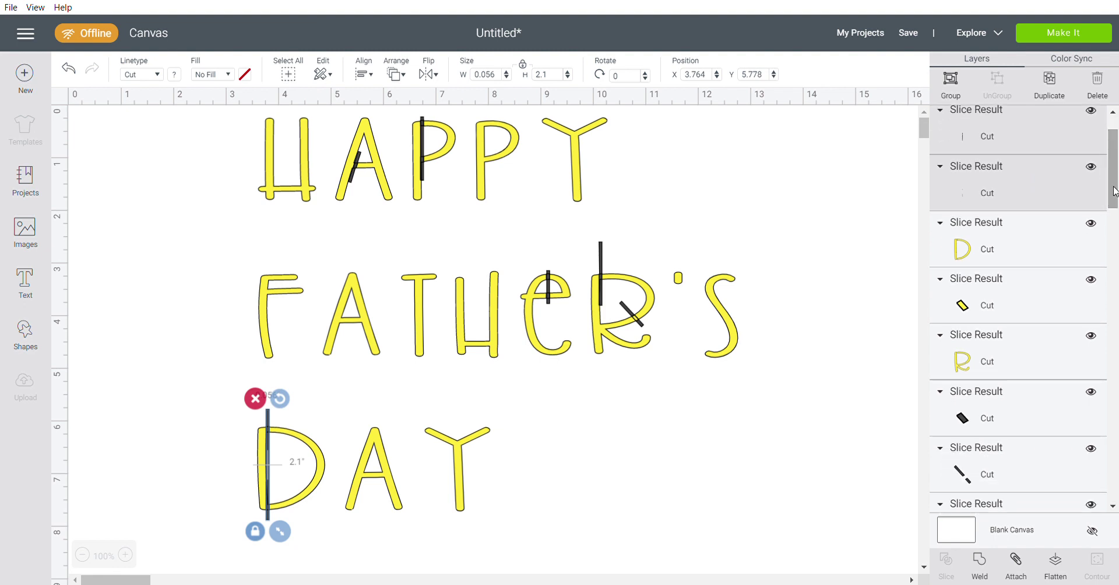
shift+click(956, 289)
shift+click(994, 425)
shift+click(992, 463)
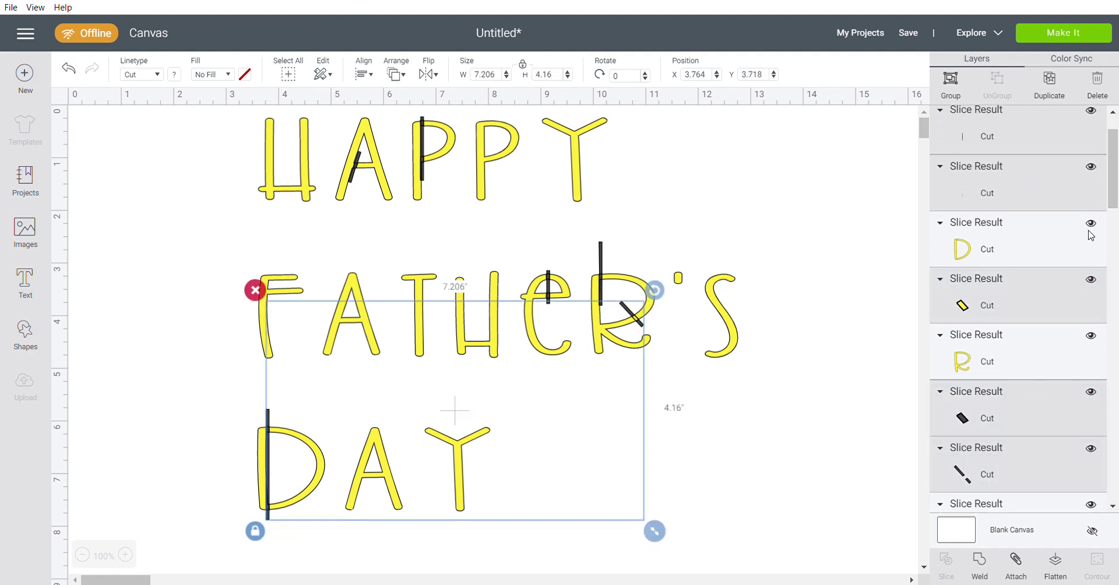
scroll(1111, 205, down, 2)
scroll(1116, 207, down, 3)
shift+click(982, 227)
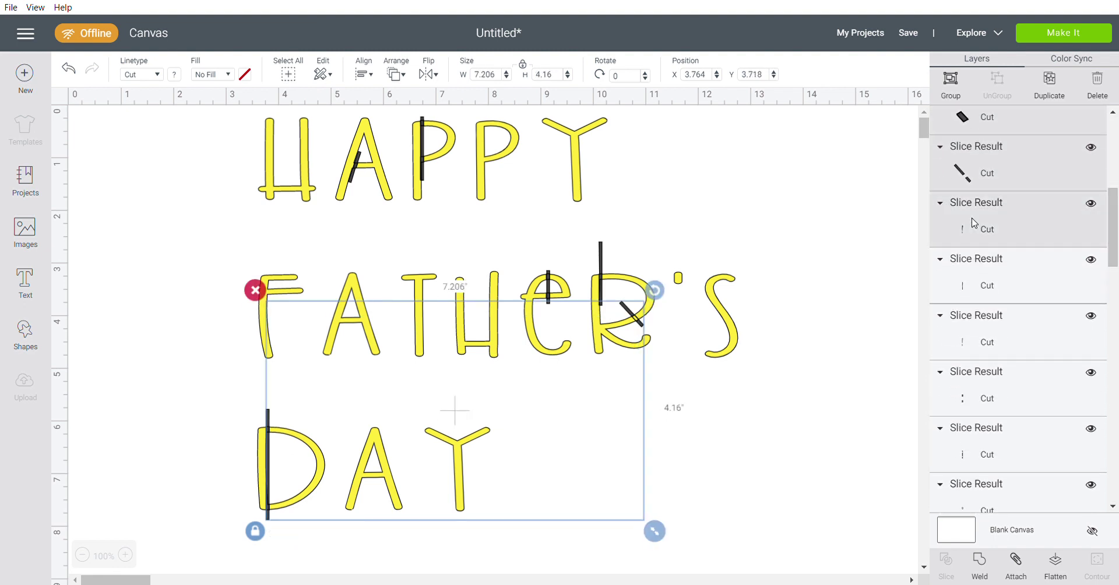
shift+click(984, 286)
shift+click(984, 346)
shift+click(979, 402)
shift+click(978, 449)
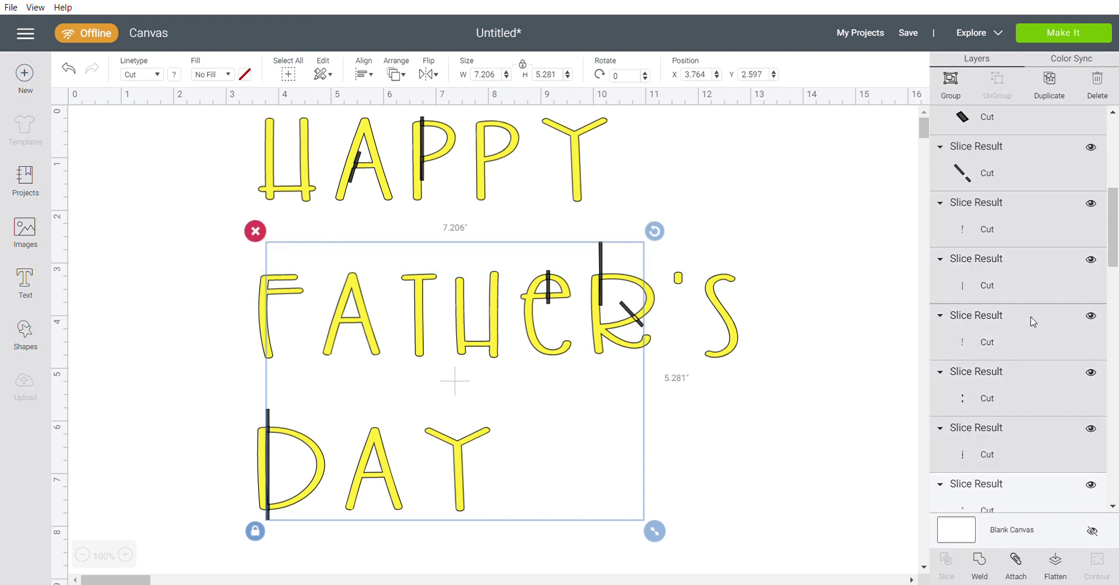
Step: Add the remaining black fragments, excluding the hidden Square, and delete them all
scroll(1115, 262, down, 3)
scroll(1115, 262, down, 2)
shift+click(1001, 268)
shift+click(1009, 386)
shift+click(1003, 441)
shift+click(997, 496)
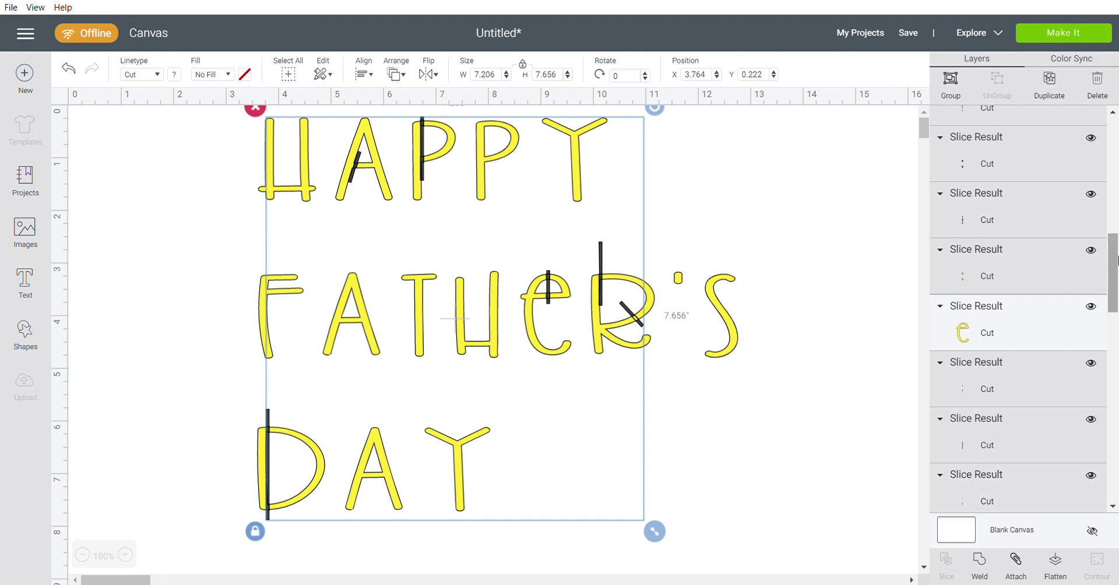
scroll(1115, 274, down, 5)
shift+click(1023, 310)
shift+click(1014, 364)
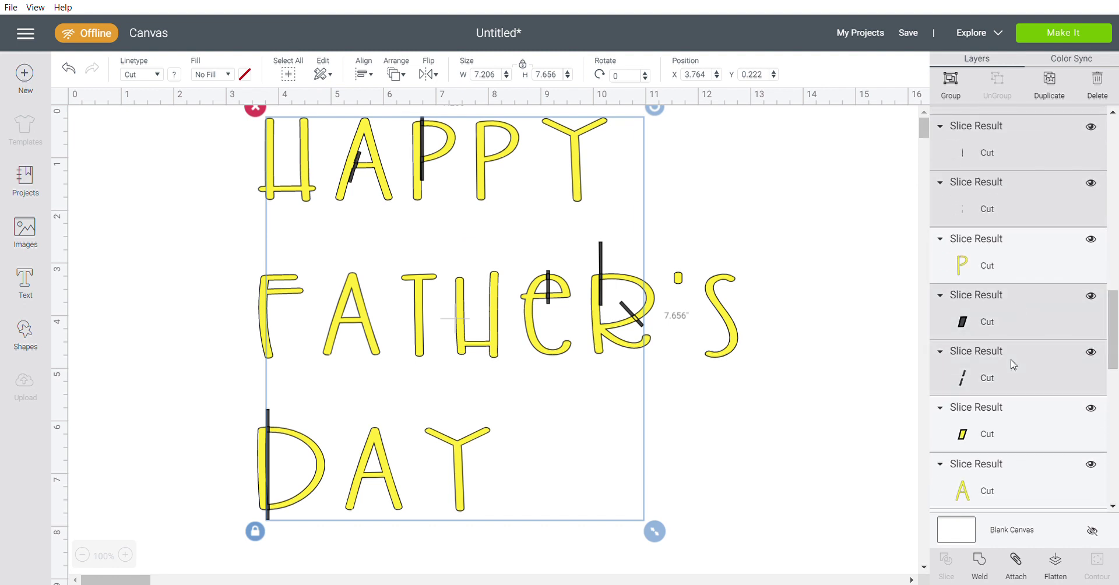
shift+click(1000, 433)
scroll(1115, 304, down, 6)
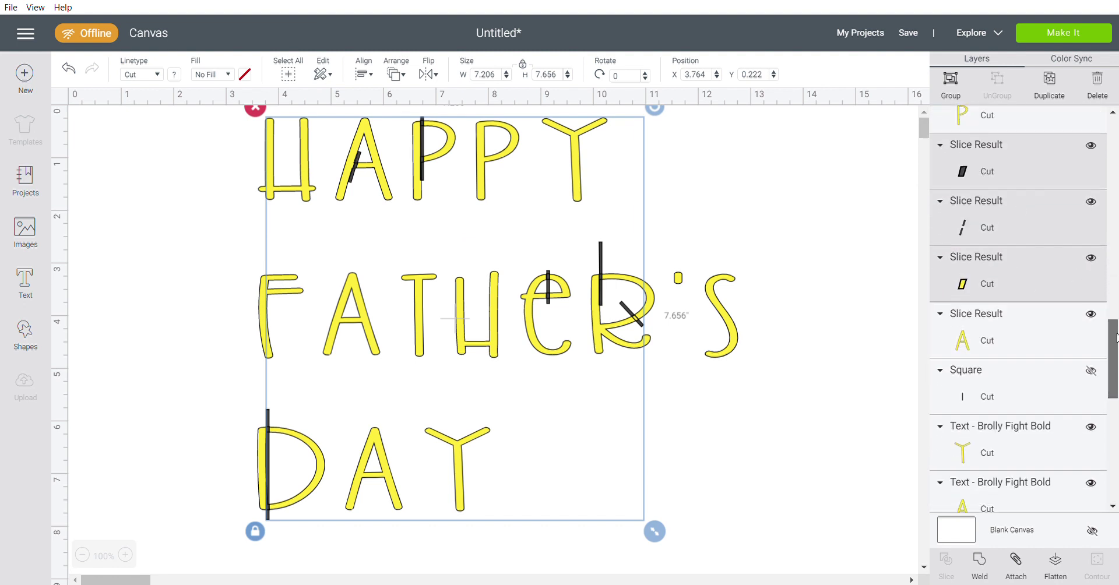
shift+click(1017, 220)
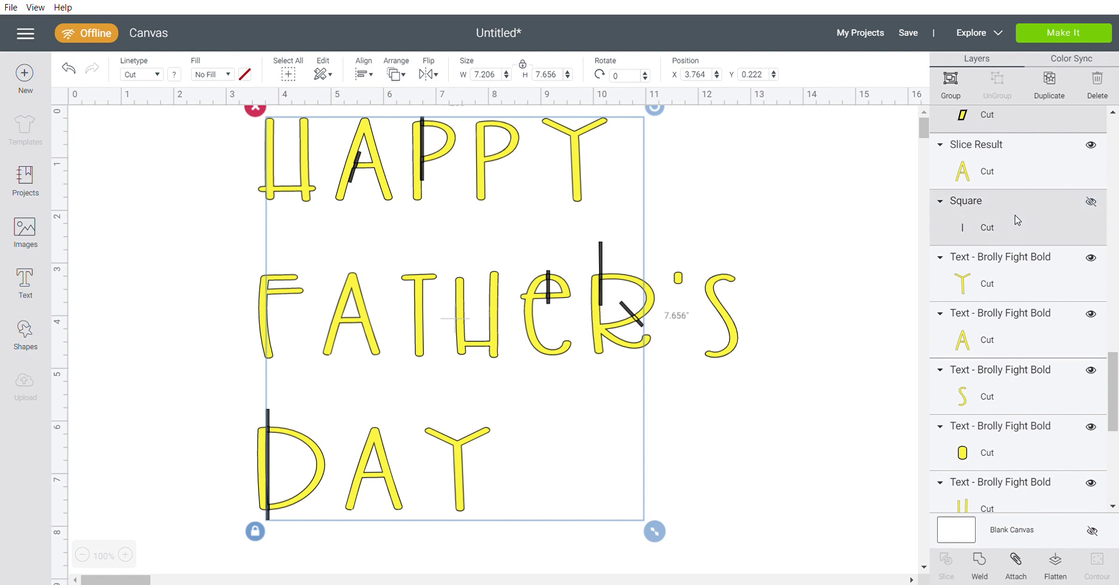
shift+click(1090, 203)
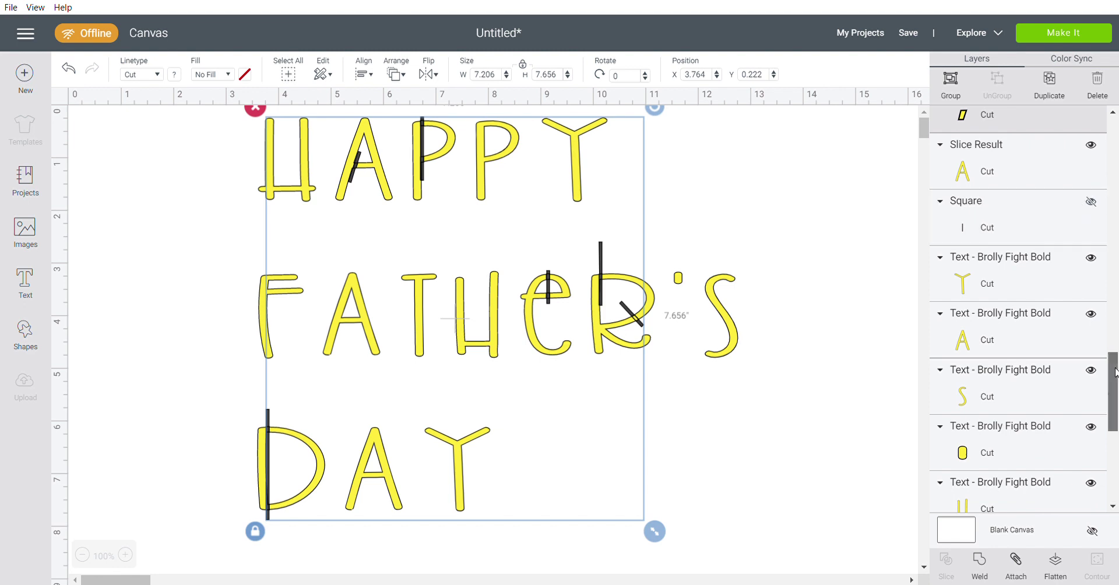
drag(1111, 376, 1112, 500)
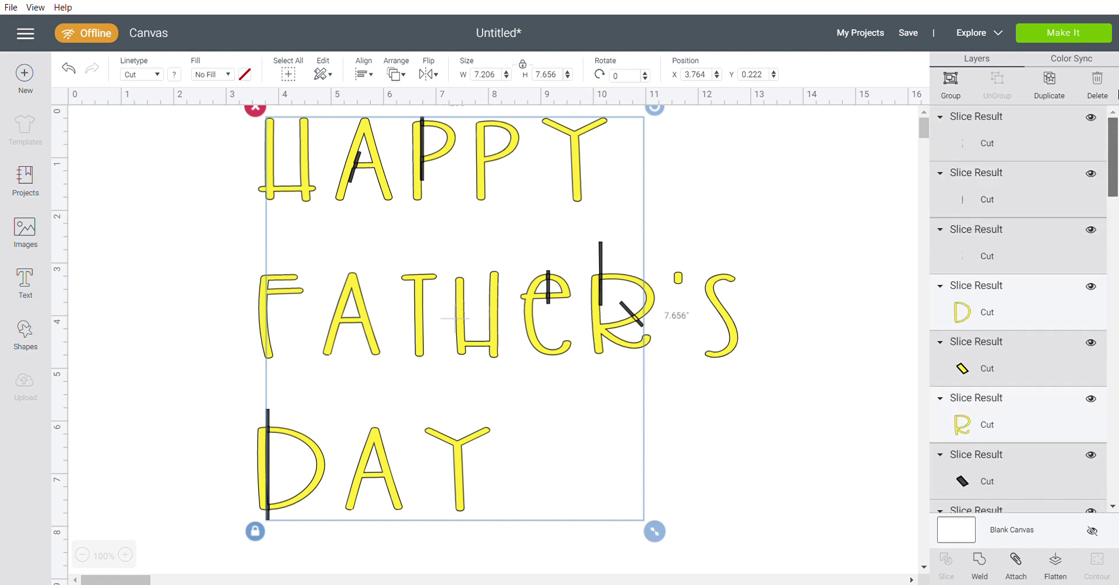
click(1098, 85)
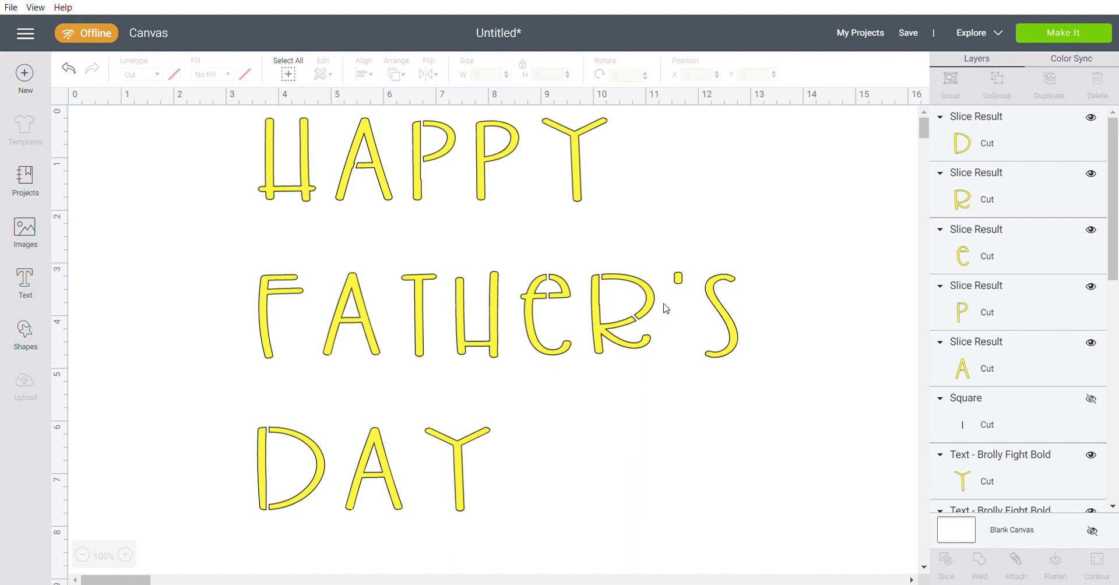
Step: Make the stenciled A in HAPPY dark grey
click(379, 173)
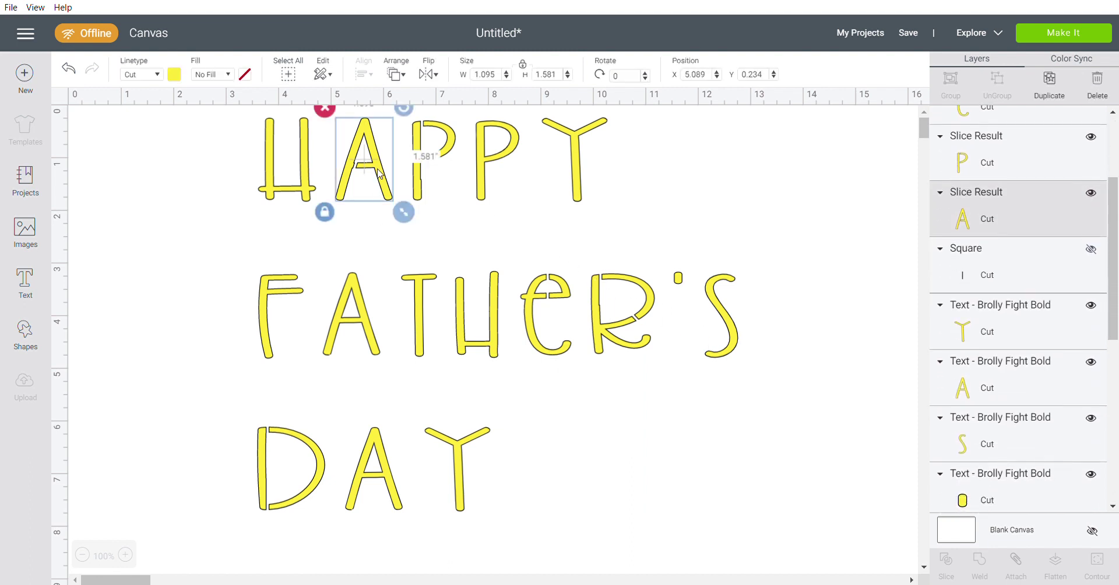
click(362, 304)
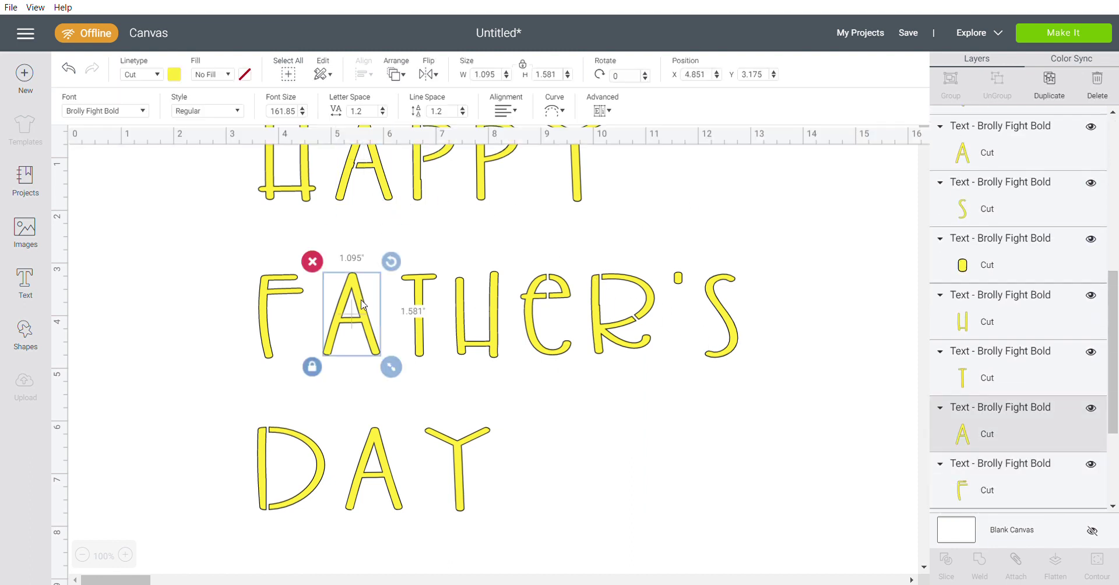
click(376, 171)
click(174, 74)
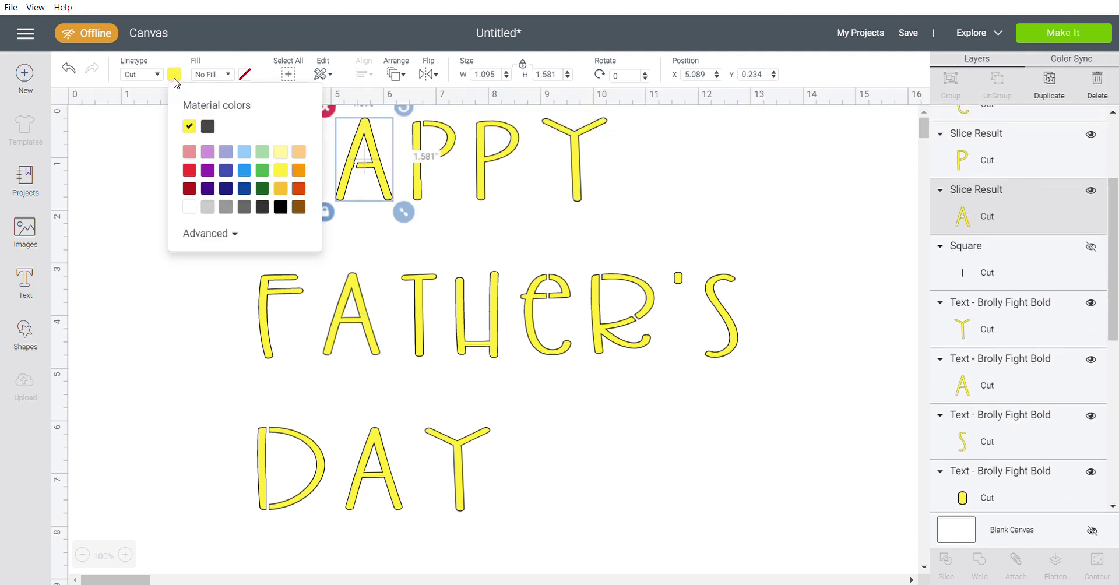
click(208, 126)
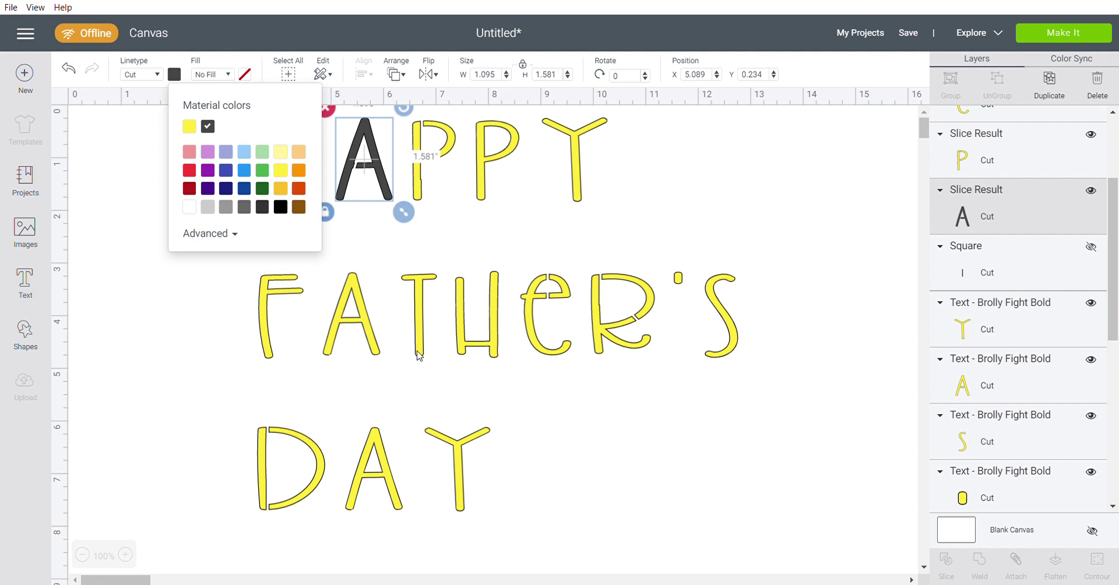
Step: Make the stenciled first P in HAPPY dark grey
click(502, 168)
click(434, 163)
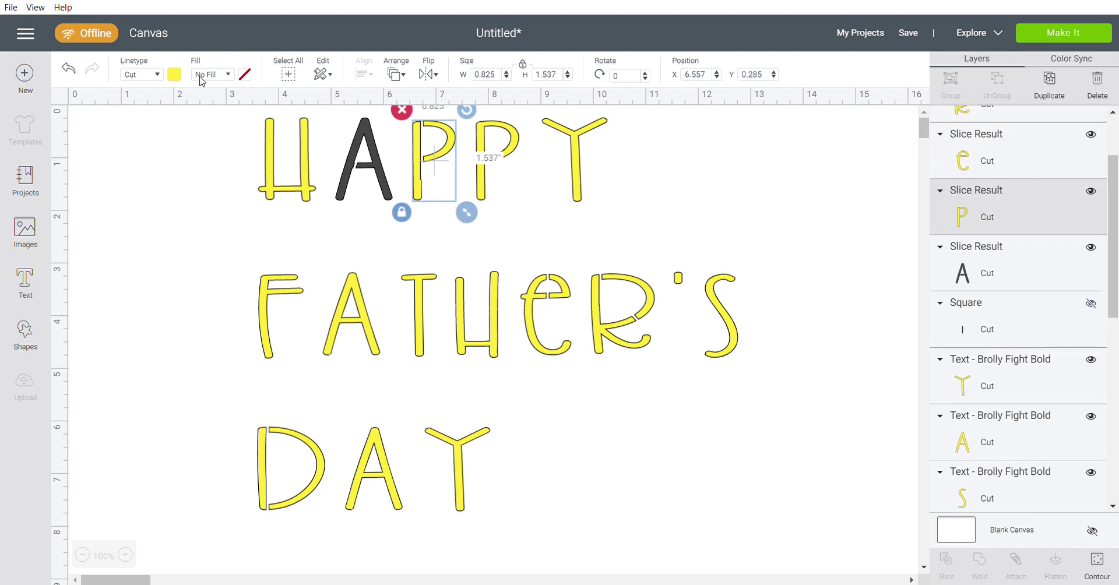
click(175, 74)
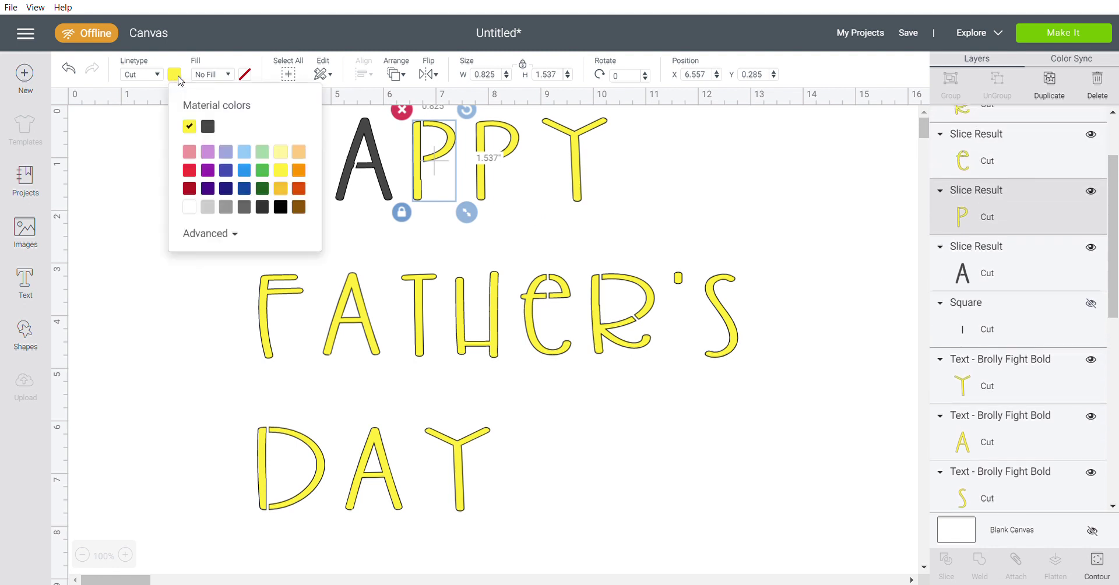
click(214, 127)
click(385, 140)
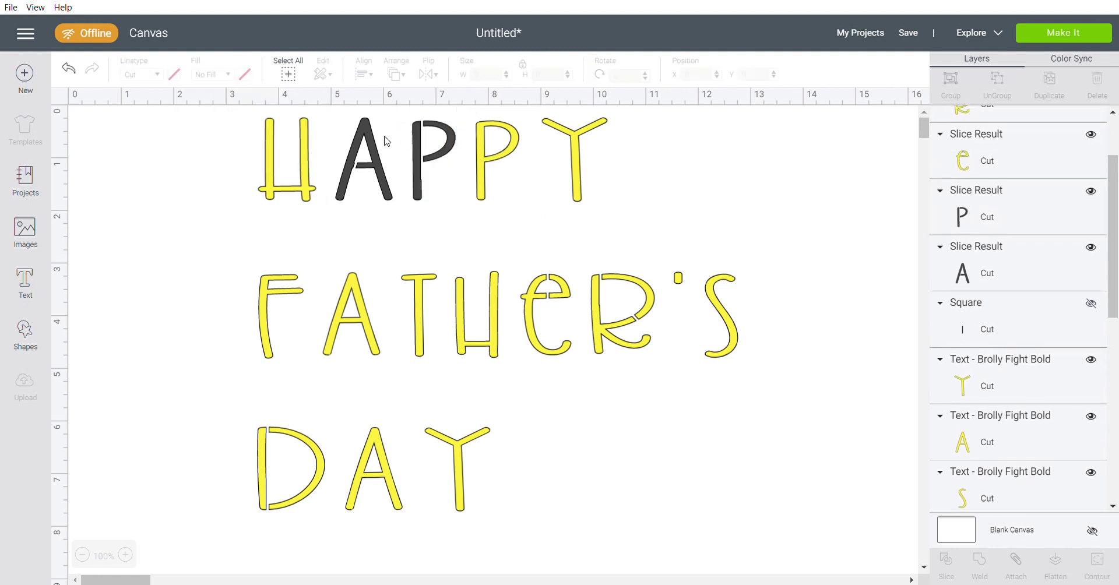
Step: Duplicate the dark A twice and cover the A's of FATHER'S and DAY
click(384, 163)
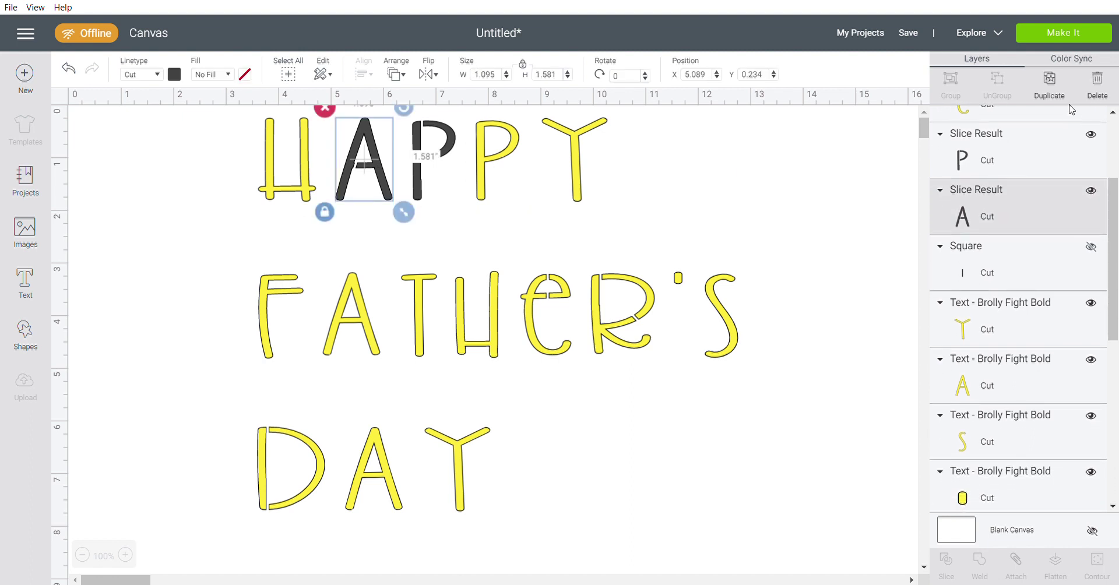
click(1056, 86)
click(1055, 86)
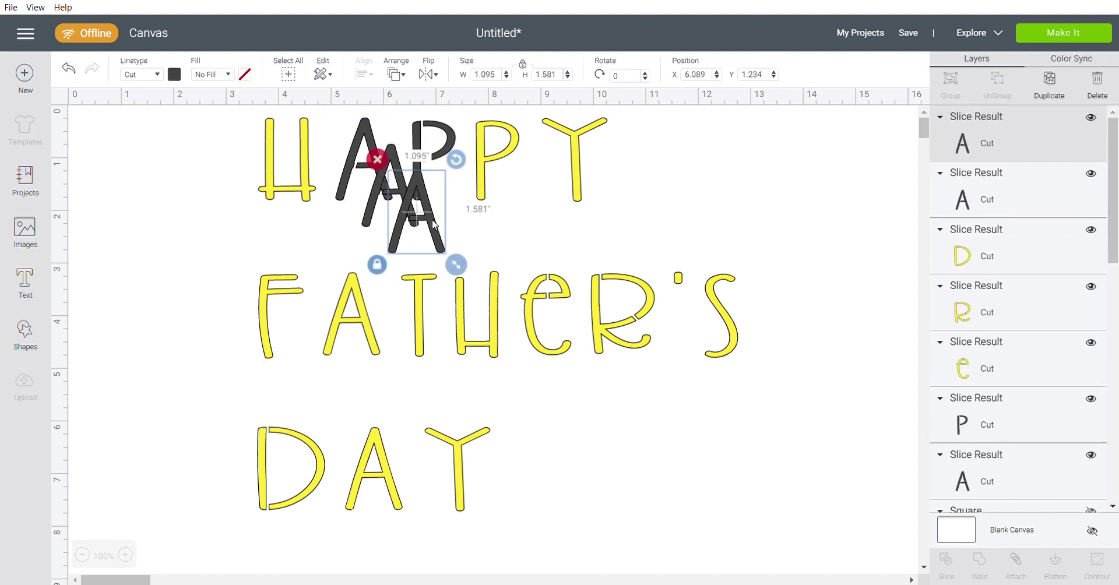
drag(433, 224, 366, 322)
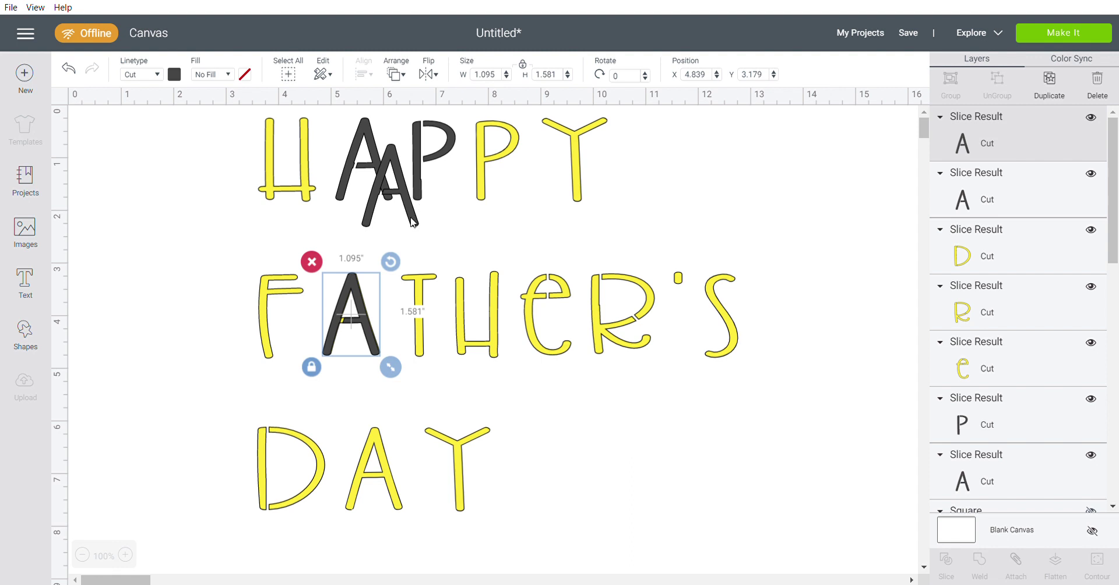
drag(412, 222, 395, 506)
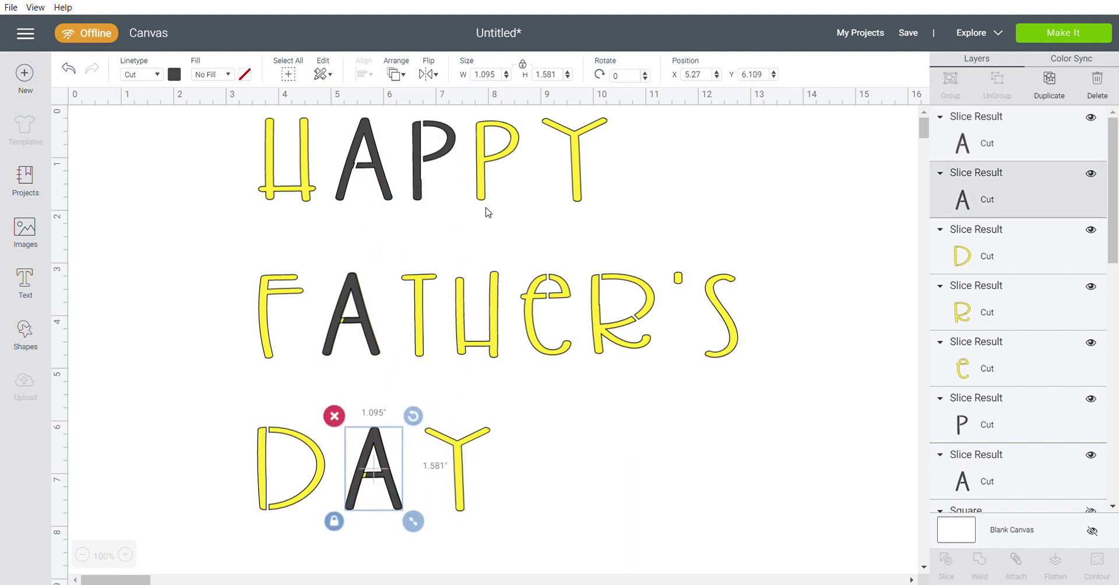
Step: Place a copy of the dark stenciled P over HAPPY's second P
click(420, 182)
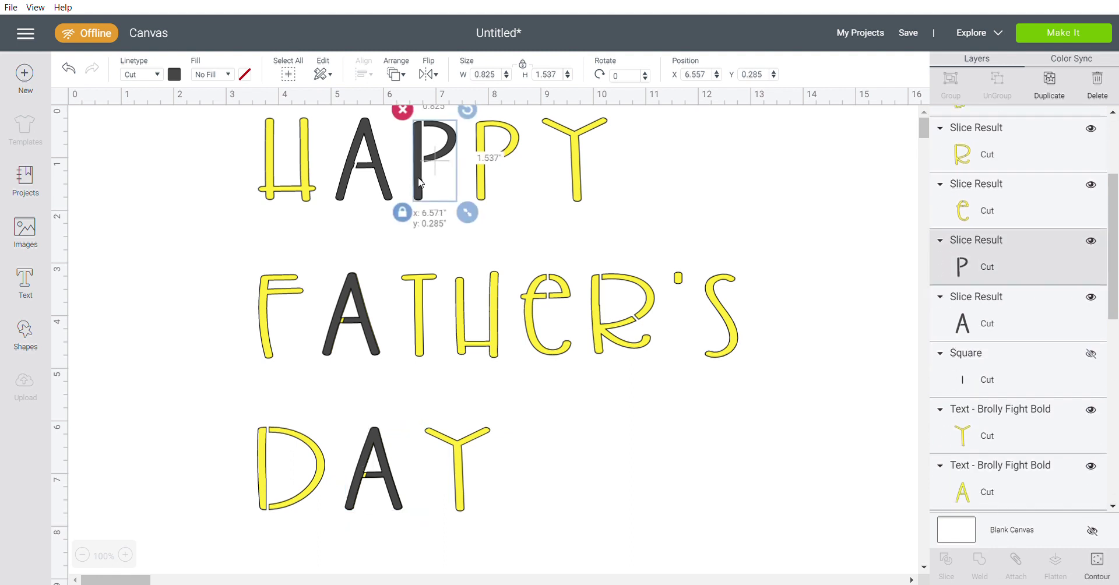
click(1049, 81)
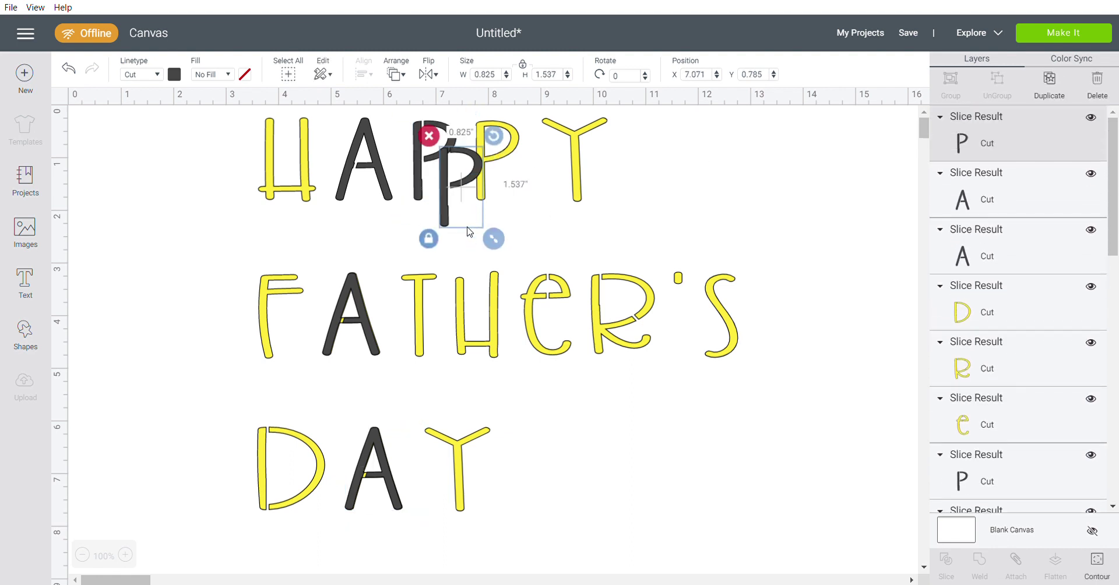
drag(445, 222, 485, 195)
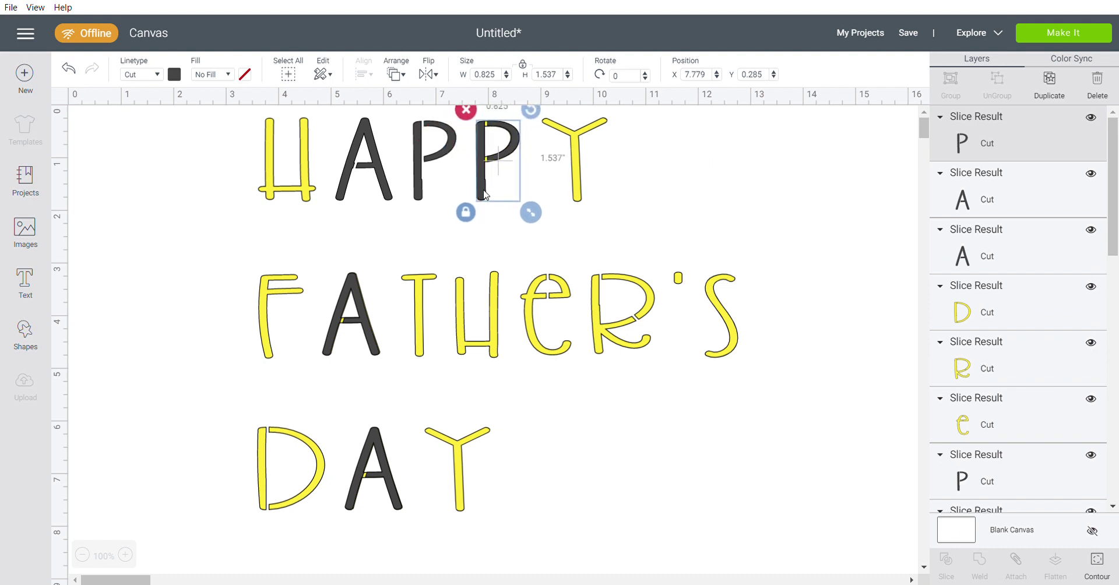
Step: Zoom in to nudge the dark P copy slightly left over HAPPY's second P, then return to 100%
click(127, 555)
click(127, 554)
click(127, 555)
click(126, 557)
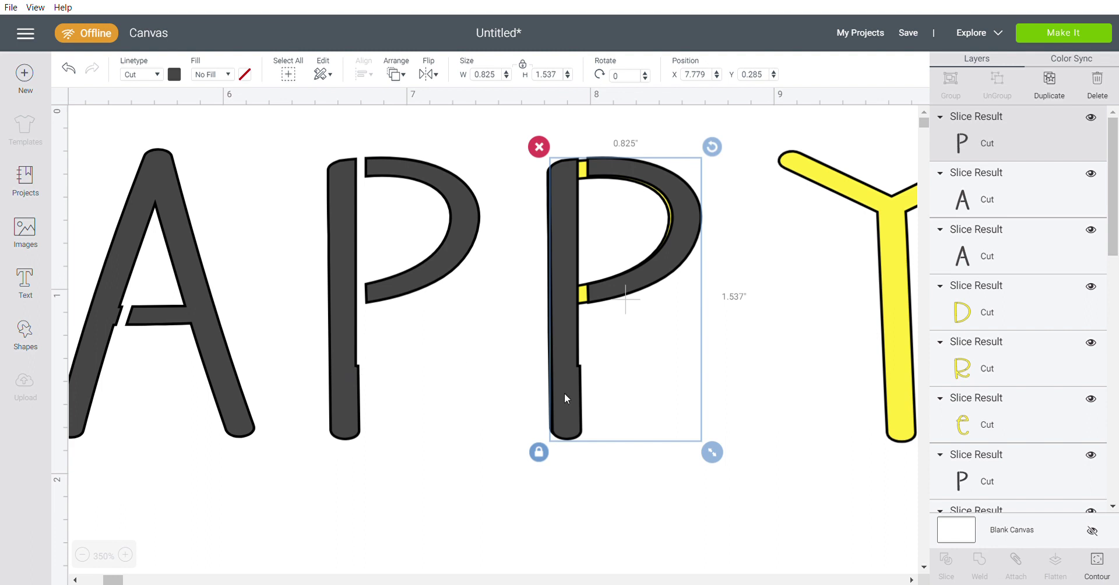
drag(573, 397, 571, 397)
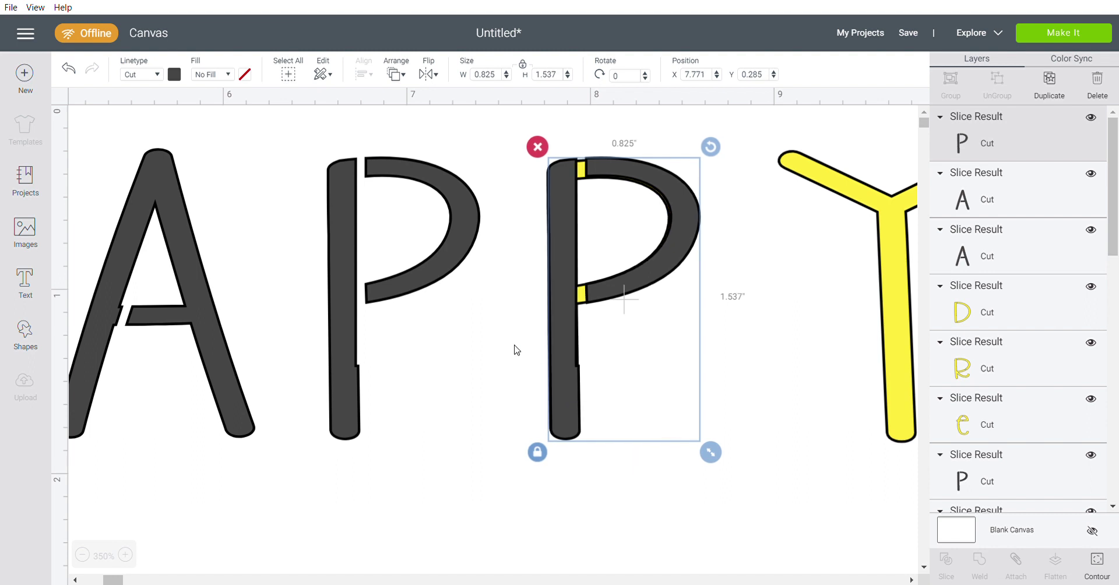
scroll(474, 365, down, 4)
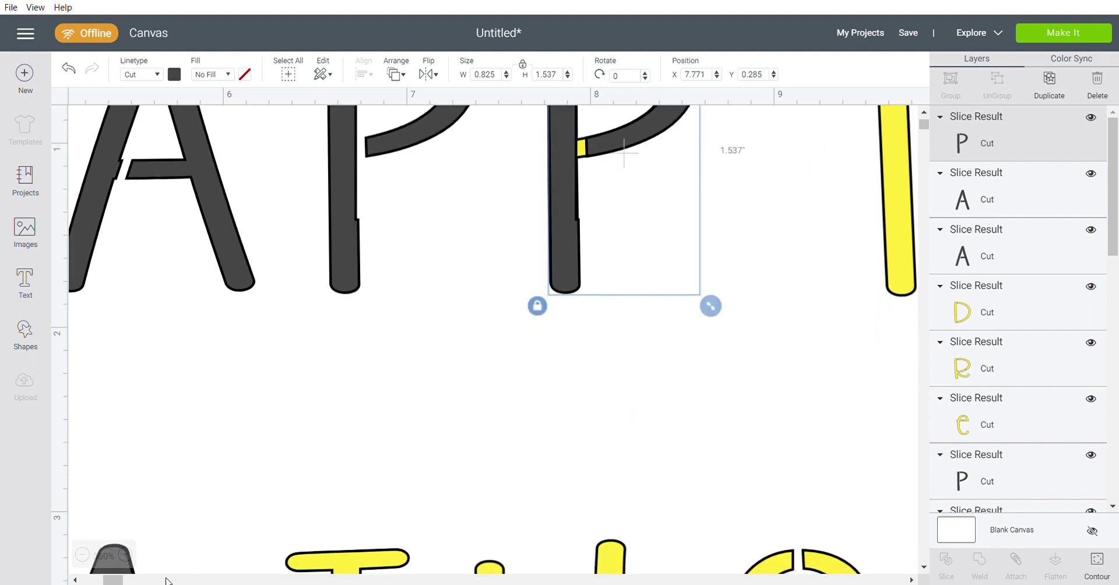
click(95, 552)
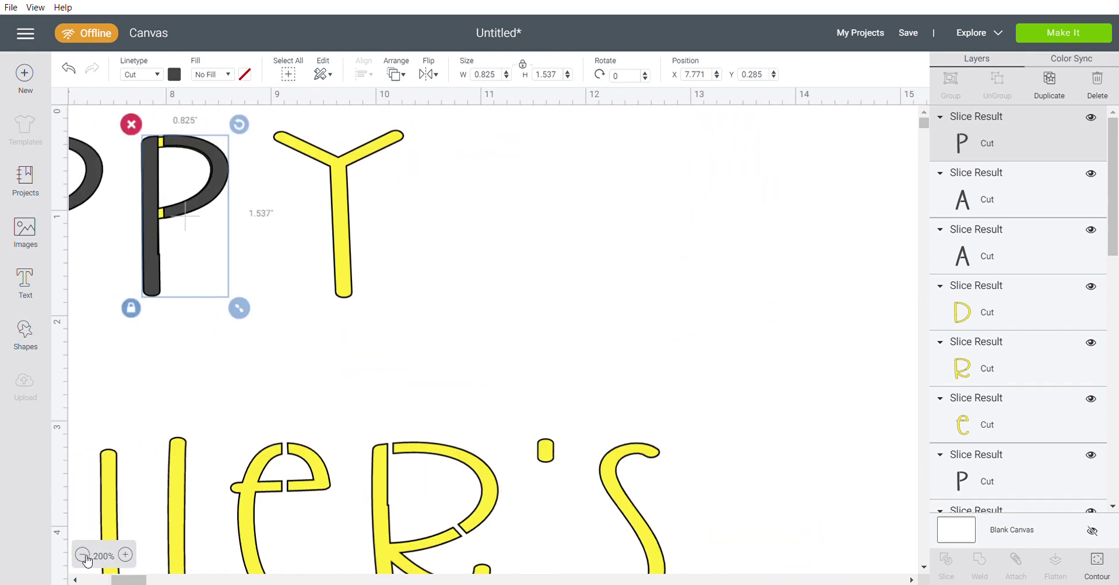
click(82, 554)
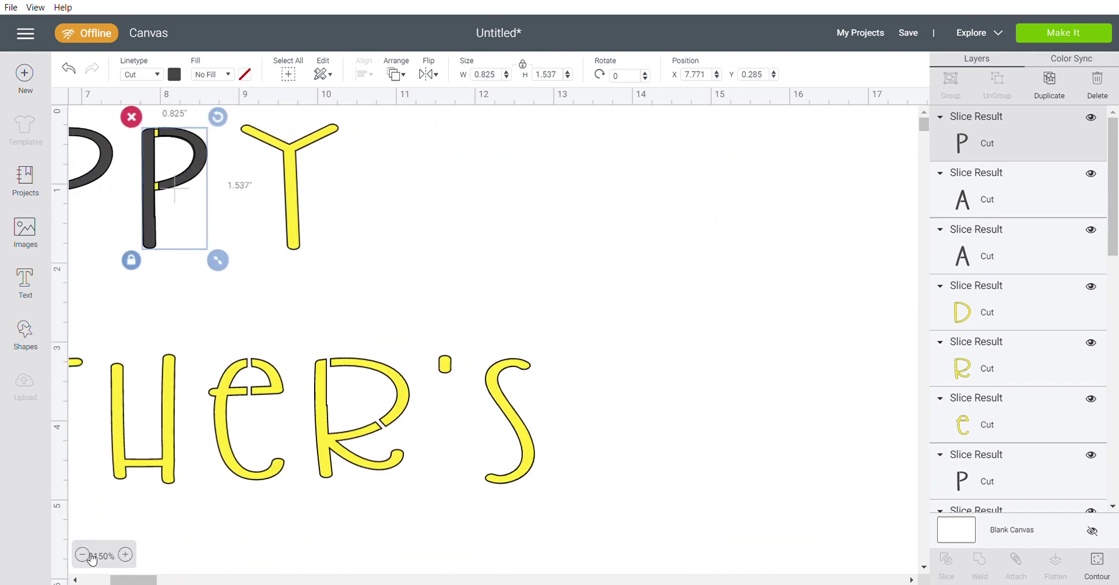
click(88, 556)
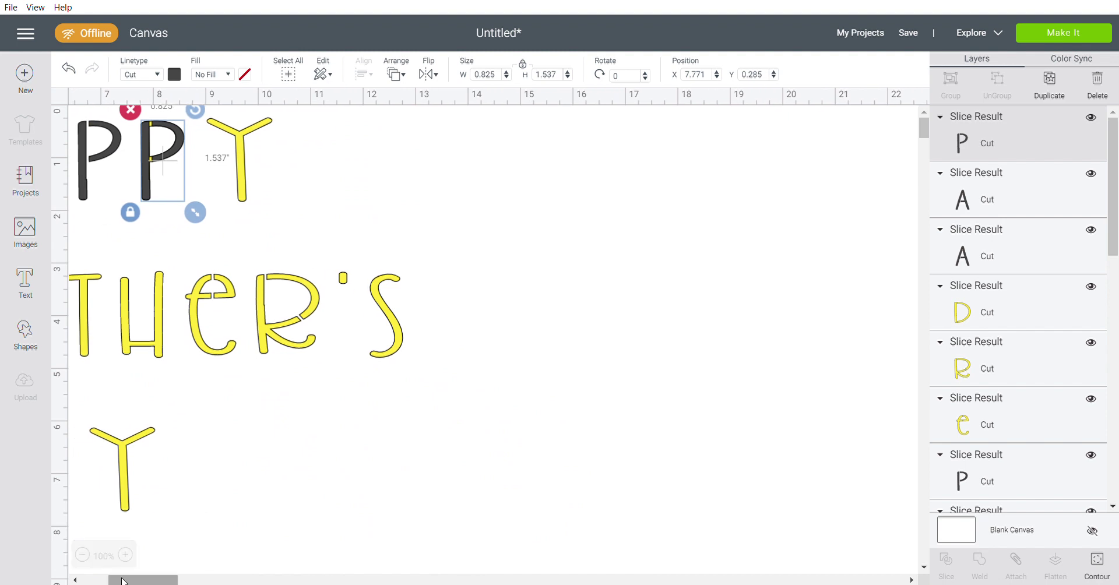
drag(123, 580, 96, 581)
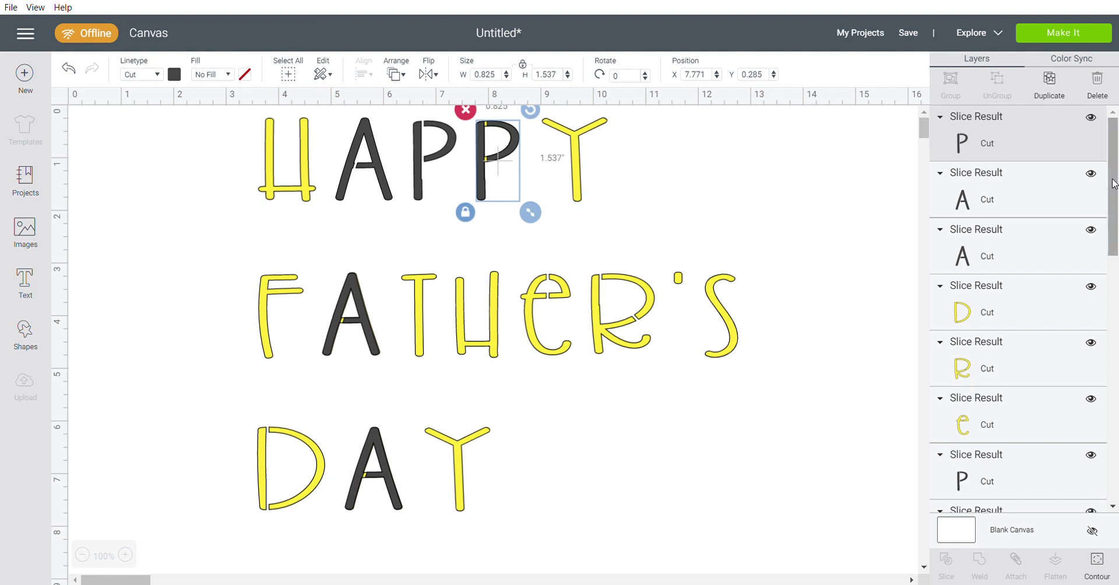
Step: Select the yellow A layers from DAY and FATHER'S plus the yellow P layer, and delete them
drag(1113, 184, 1118, 270)
drag(1115, 226, 1116, 270)
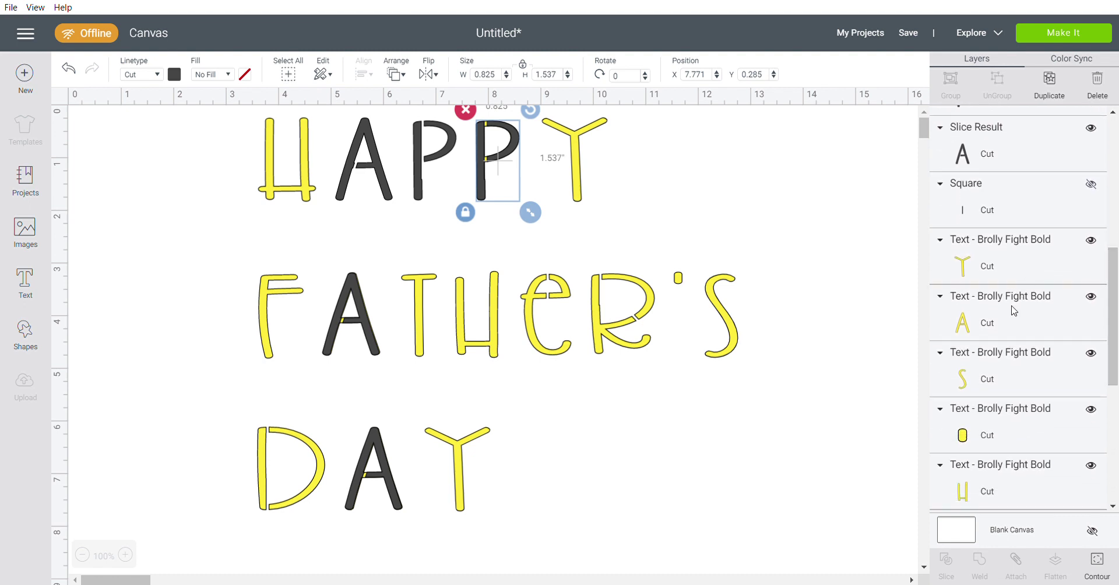
click(1017, 303)
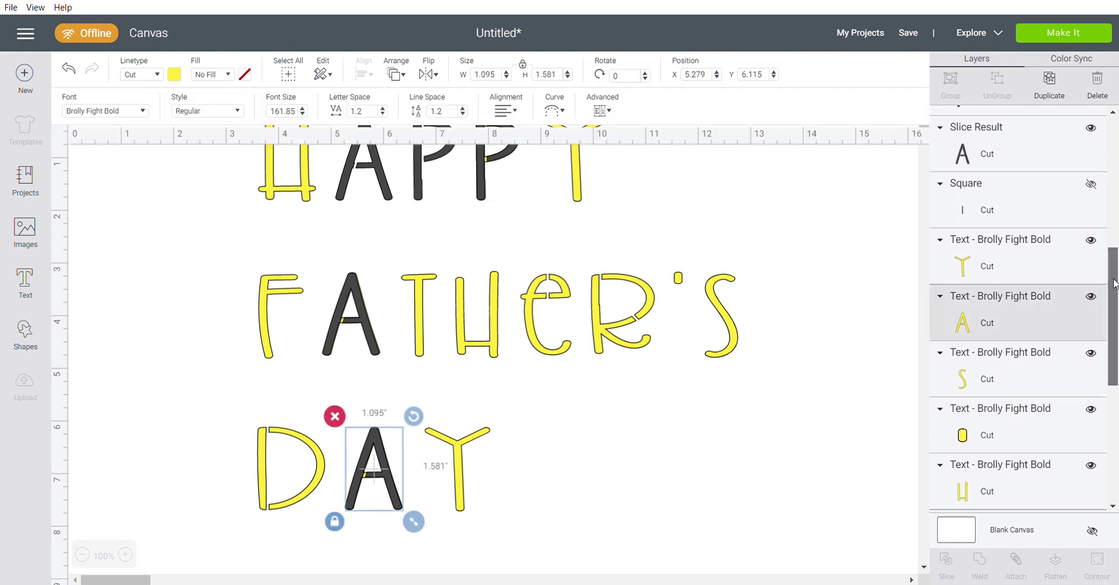
drag(1115, 288, 1116, 354)
scroll(1117, 353, down, 1)
shift+click(998, 332)
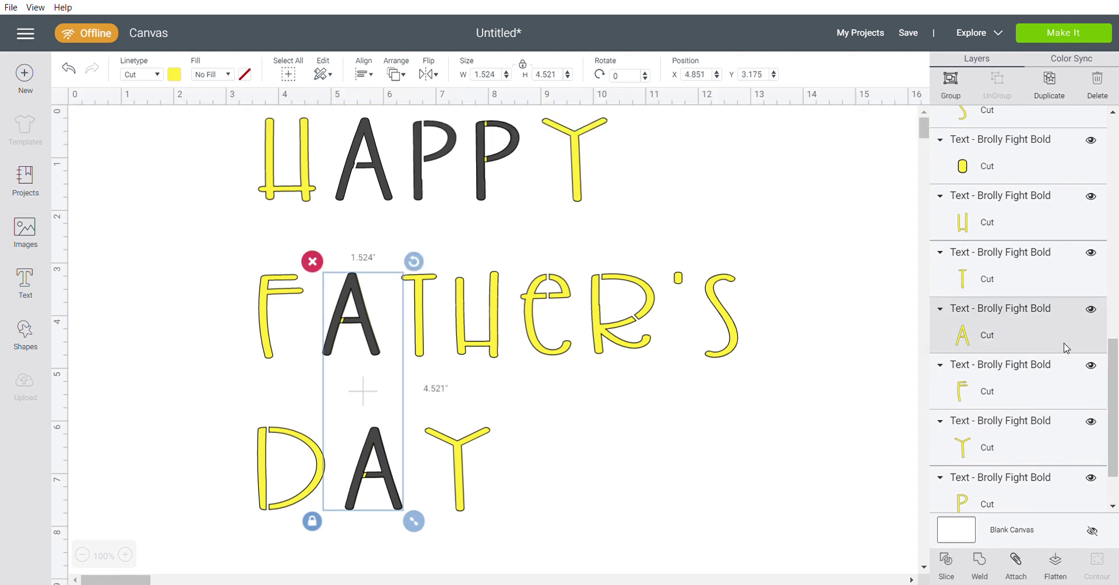
scroll(1114, 396, down, 1)
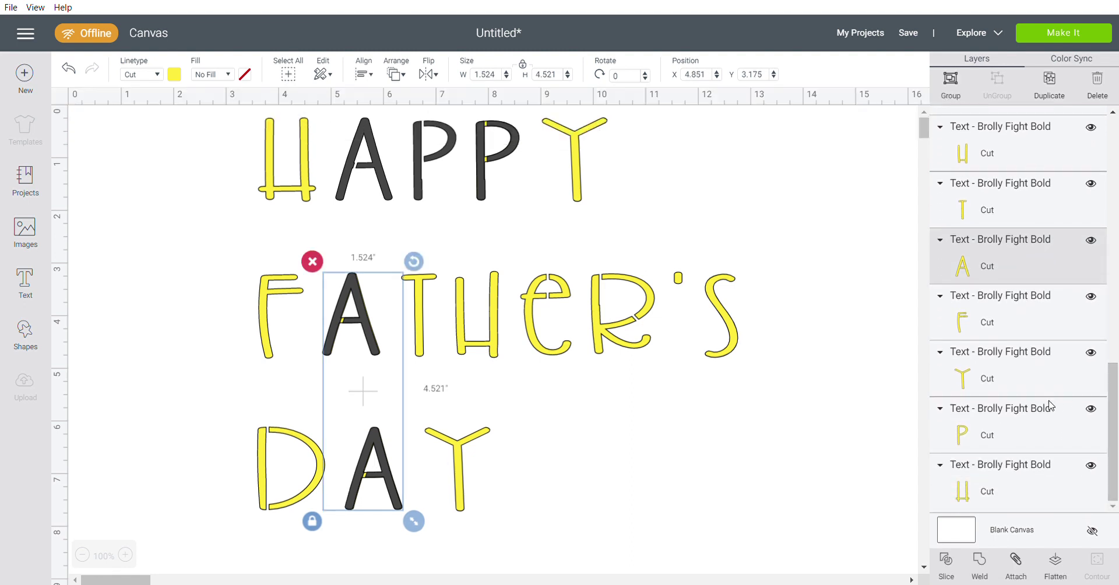
shift+click(1005, 414)
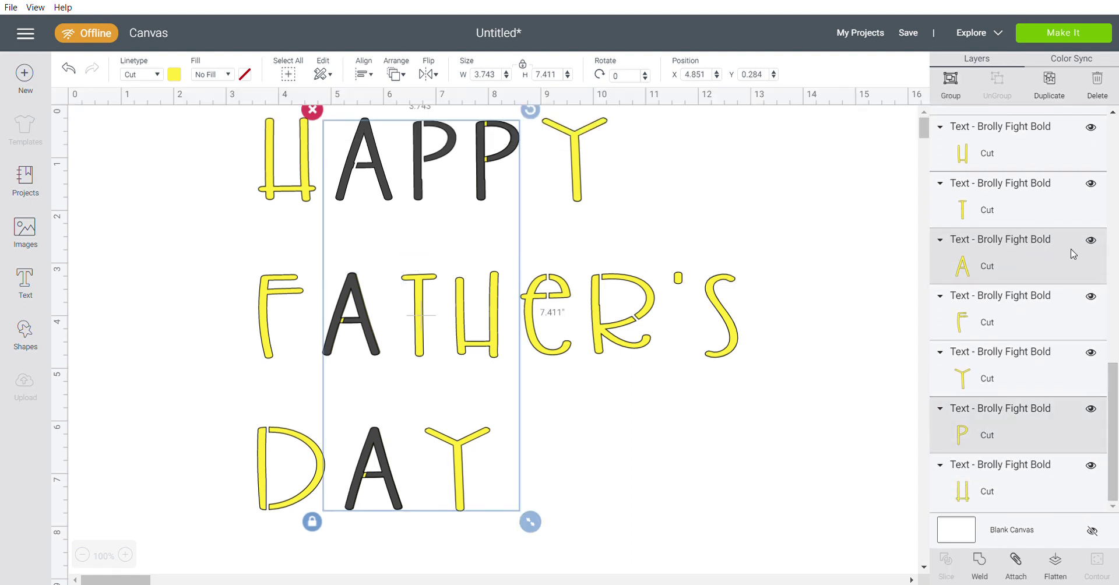
click(1091, 90)
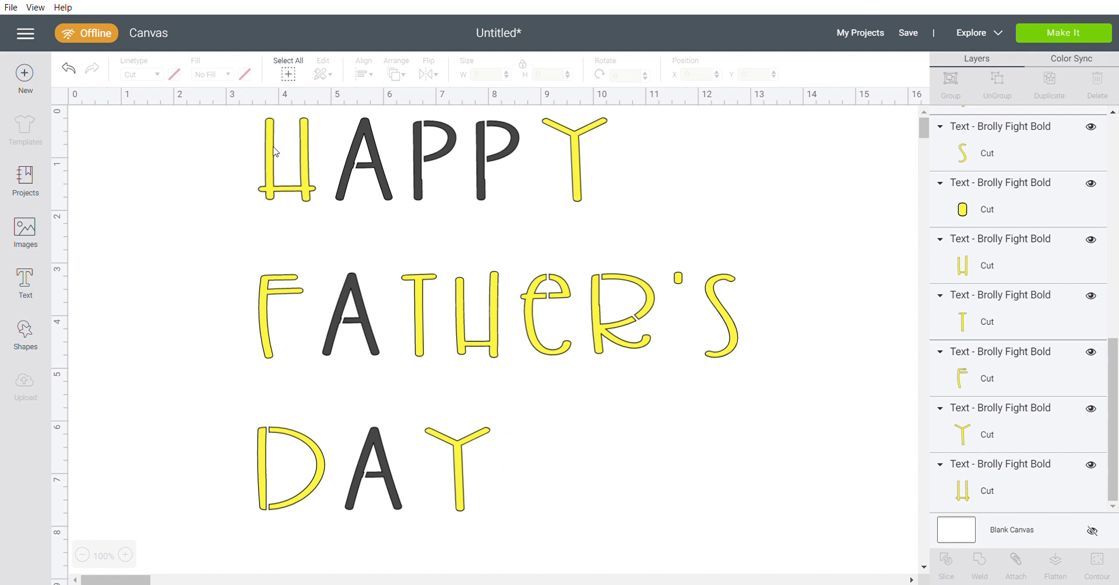
Step: Nudge HAPPY's A, both P's and Y leftward so the word's letters sit closer together
click(349, 169)
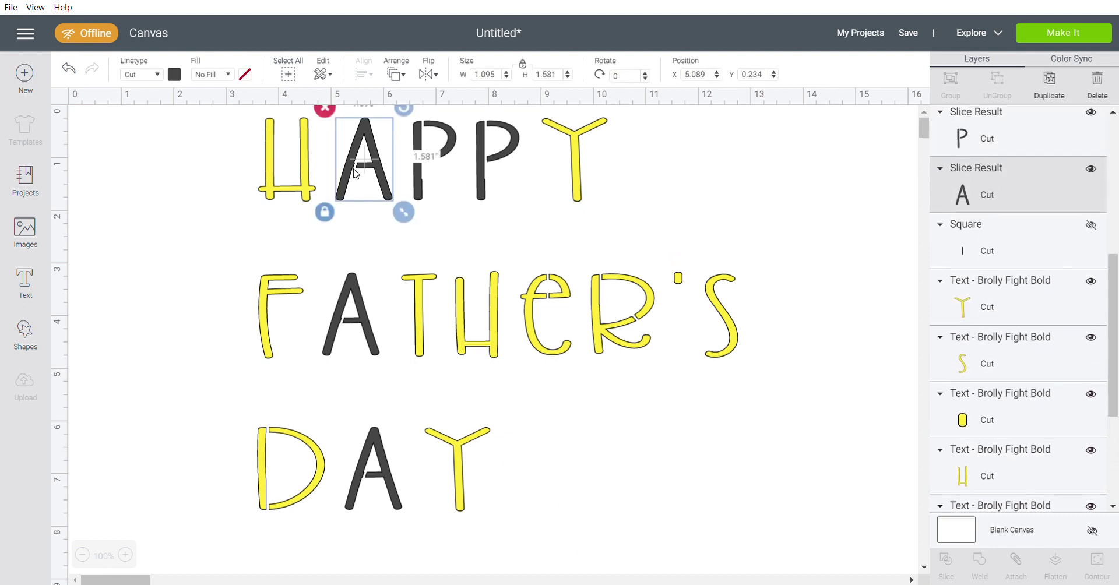
key(Left)
key(Left)
click(420, 179)
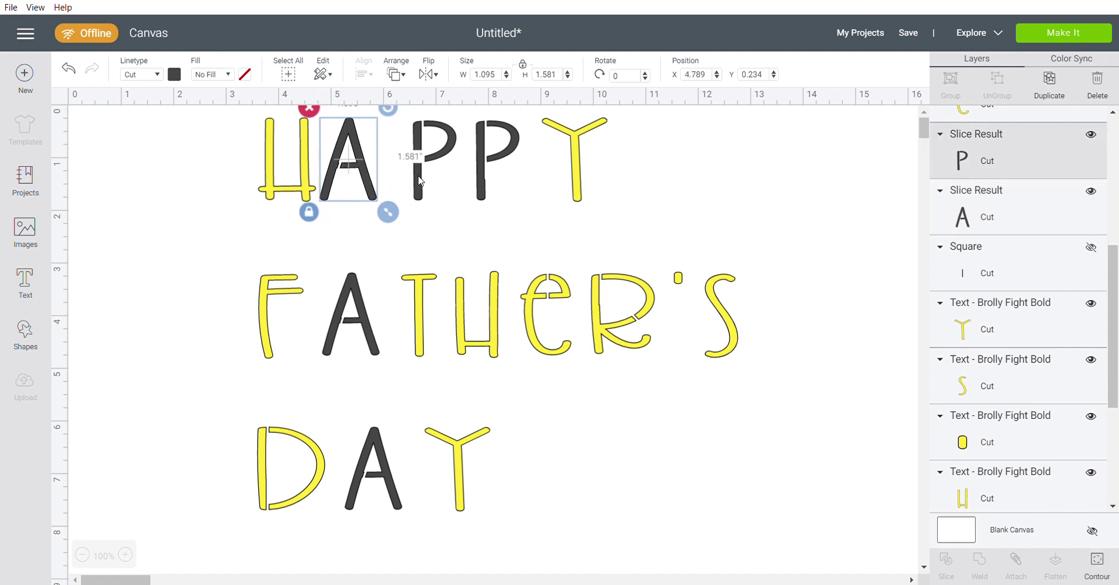
key(Left)
key(Left)
key(Left)
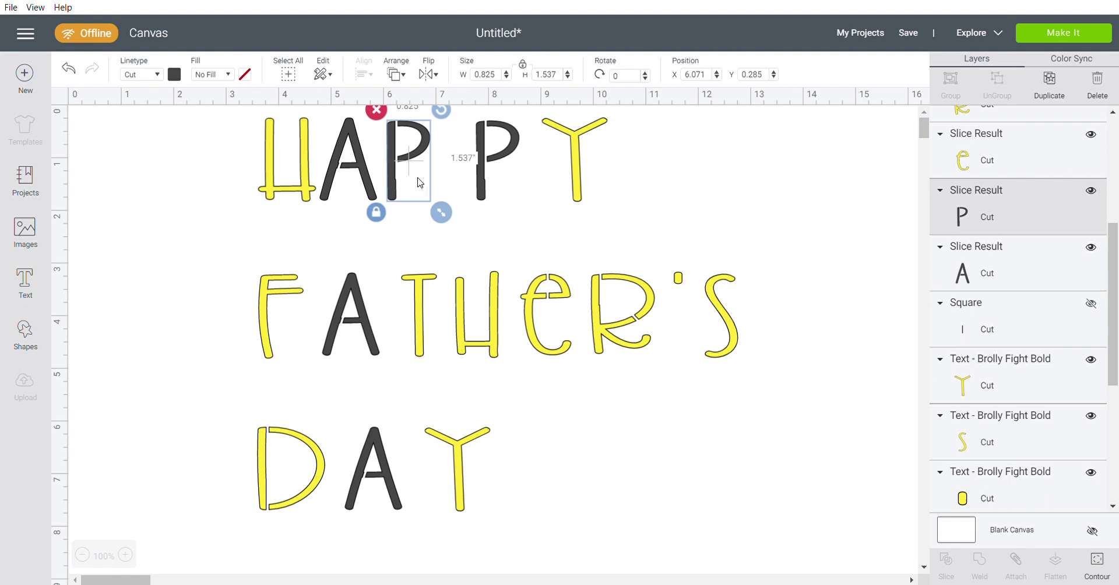
click(483, 181)
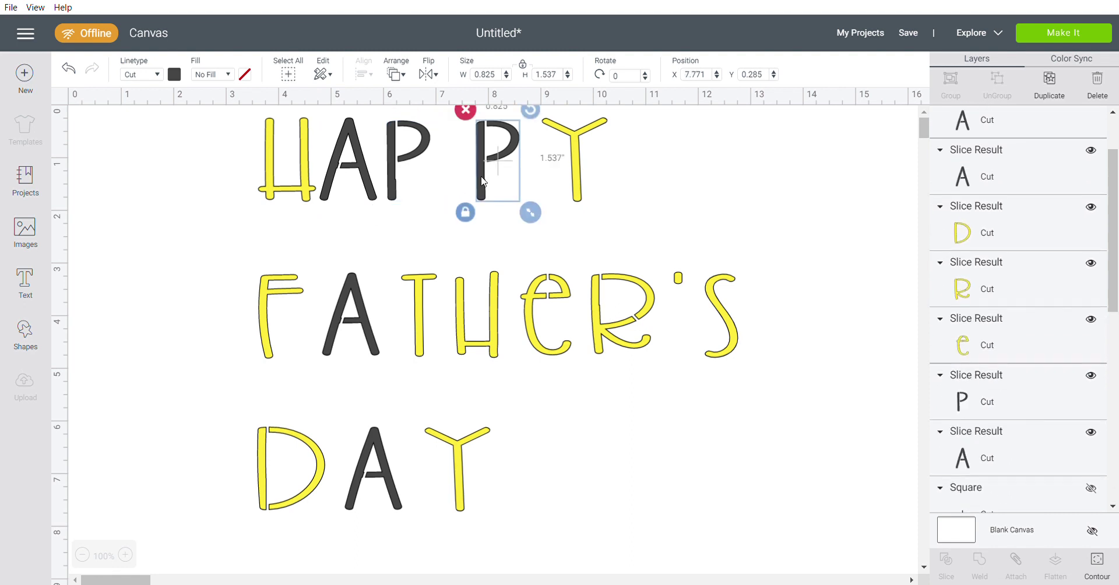
key(Left)
key(Left)
key(Left)
key(Left)
key(Left)
key(Left)
key(Left)
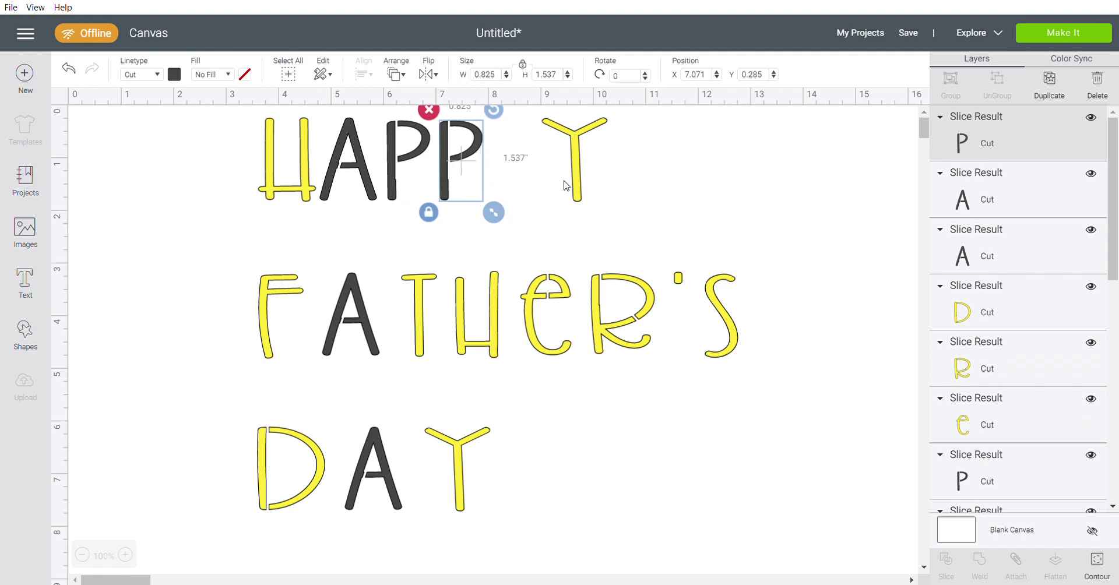
click(582, 185)
key(Left)
key(Left)
key(Left)
key(Left)
key(Left)
key(Left)
key(Left)
key(Left)
key(Left)
key(Left)
key(Left)
key(Left)
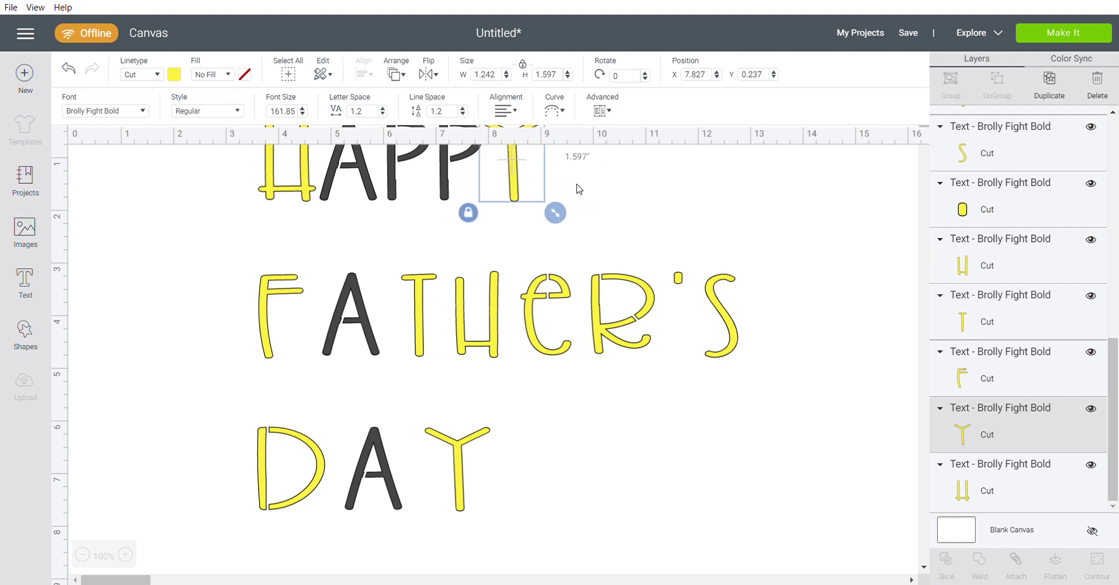
key(Right)
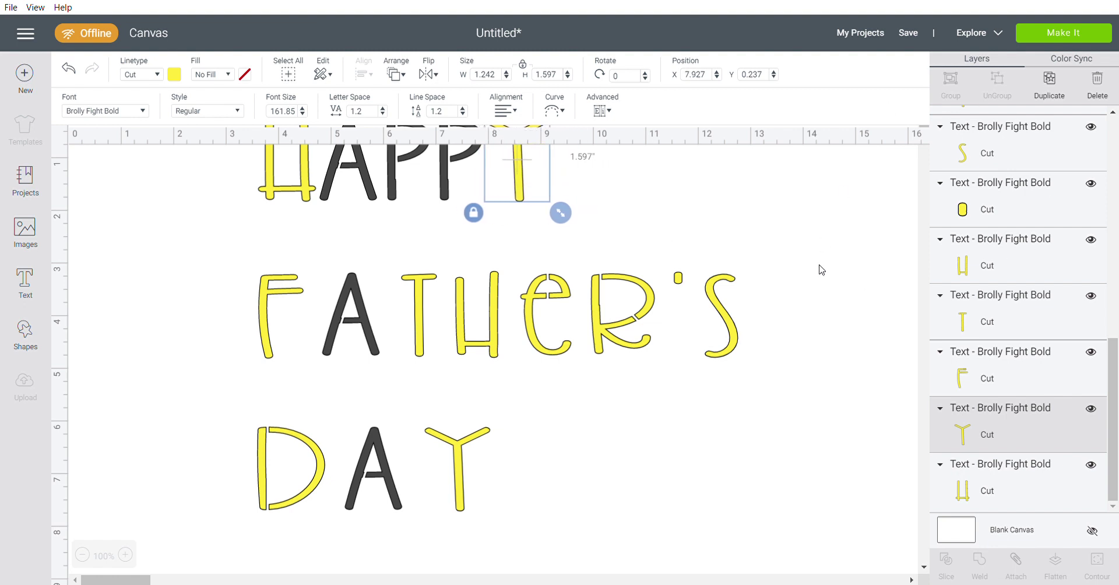
click(808, 297)
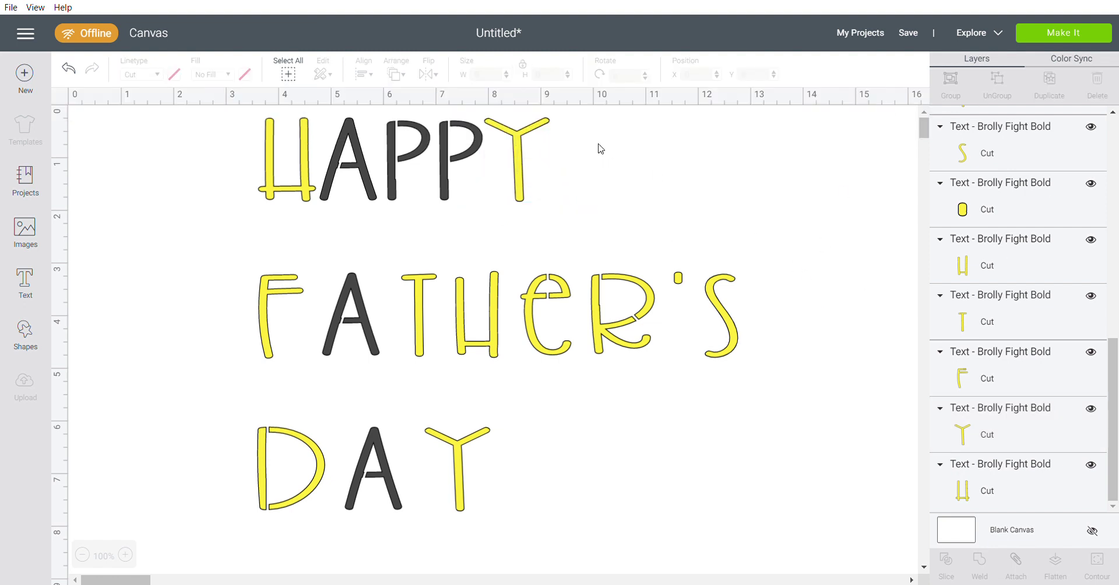
Step: Shift the A, T, H and E of FATHER'S left to close their gaps
click(362, 320)
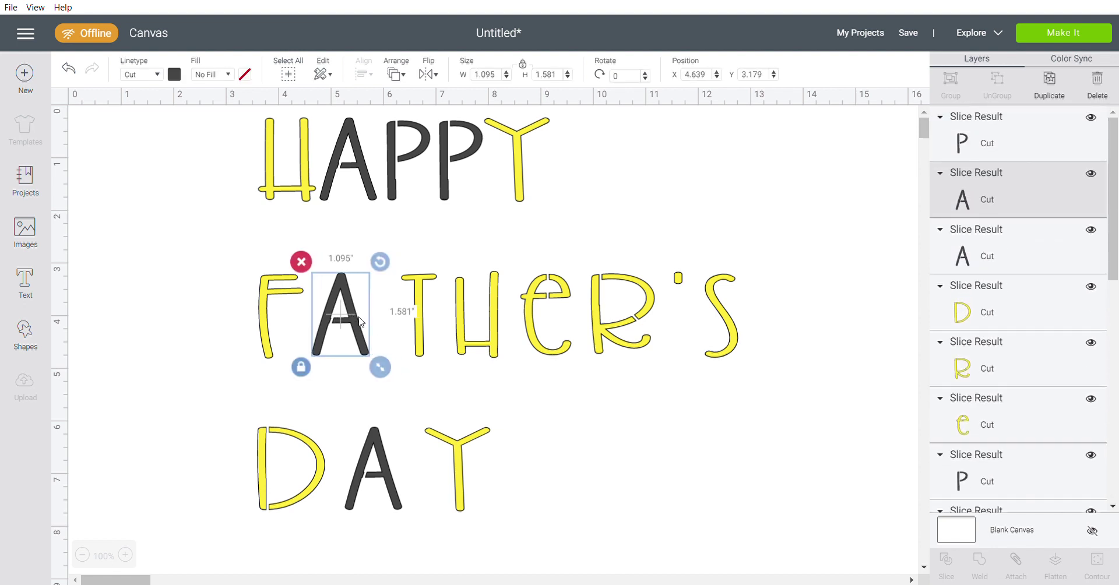
key(Left)
key(Left)
click(421, 318)
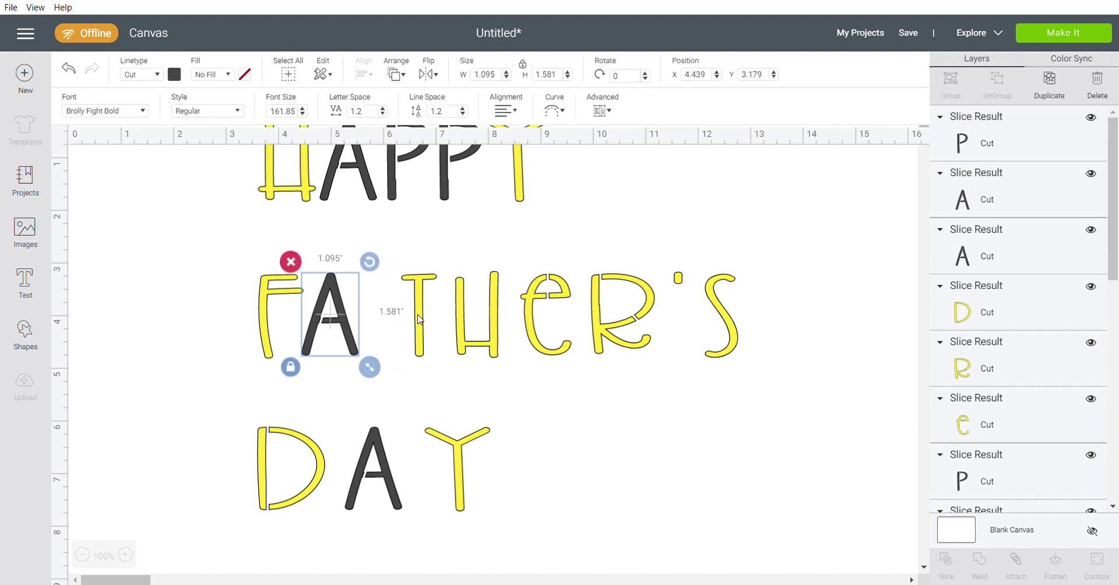
key(Left)
key(Left)
key(Left)
key(Left)
key(Left)
click(474, 320)
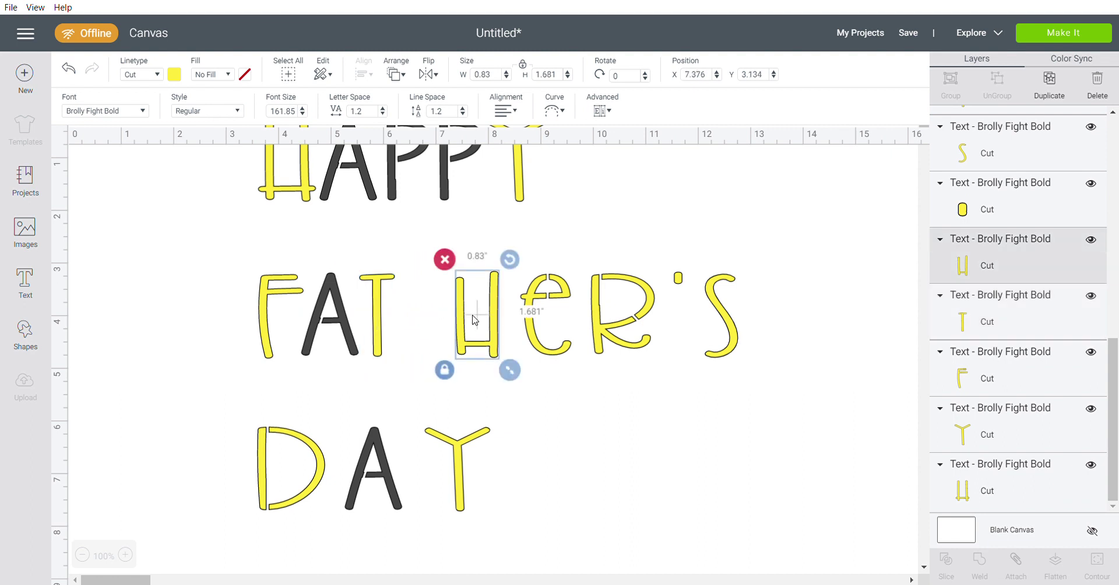
key(Left)
key(Left)
key(Left)
key(Left)
key(Left)
key(Left)
key(Left)
key(Left)
key(Left)
key(Left)
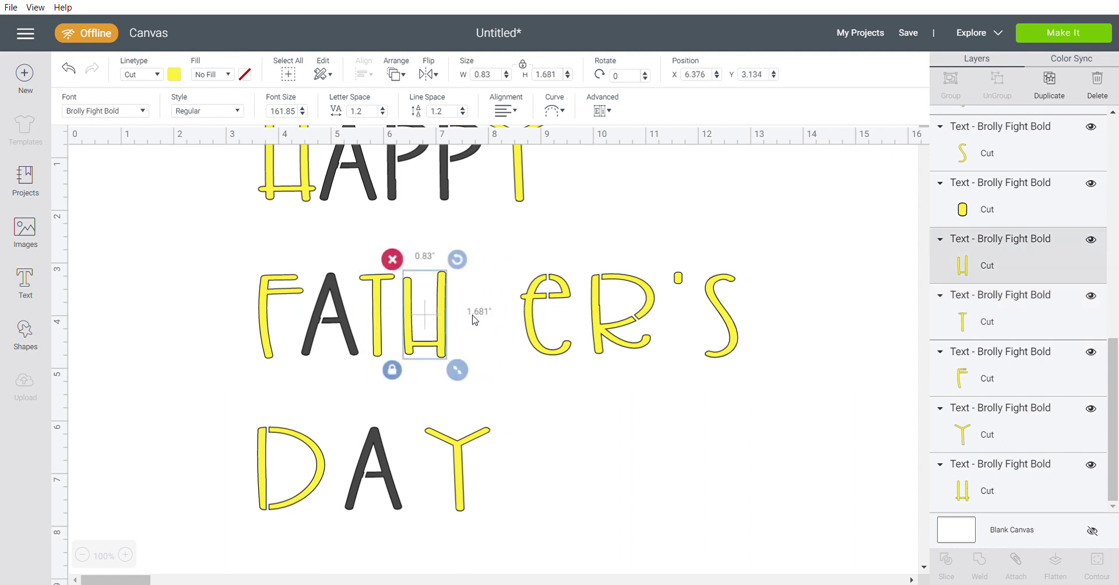
click(548, 309)
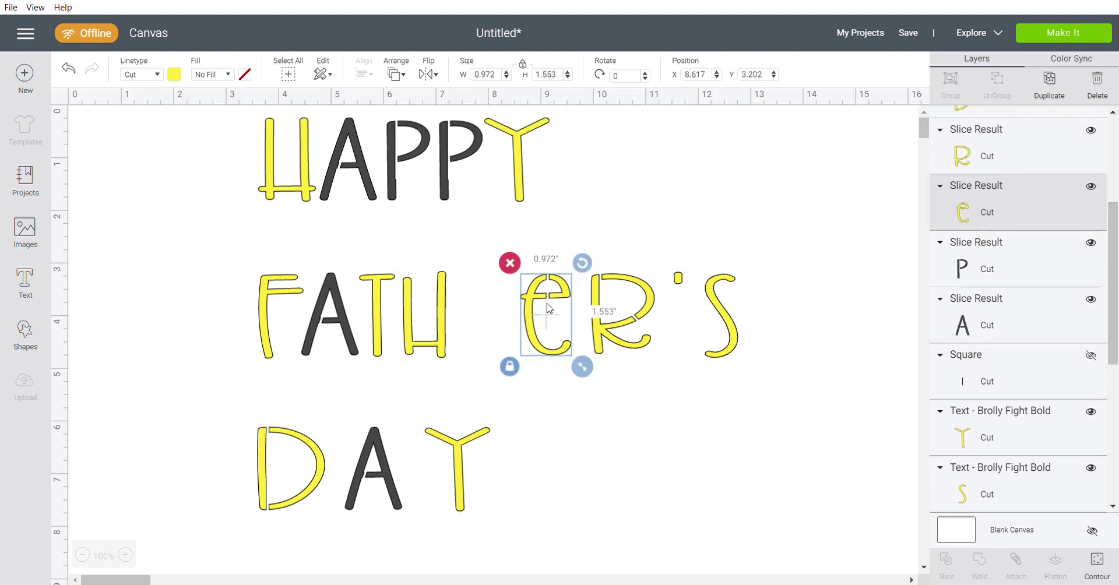
key(Left)
key(Left)
key(Left)
key(Left)
key(Left)
key(Left)
key(Left)
key(Left)
key(Left)
key(Left)
key(Left)
key(Left)
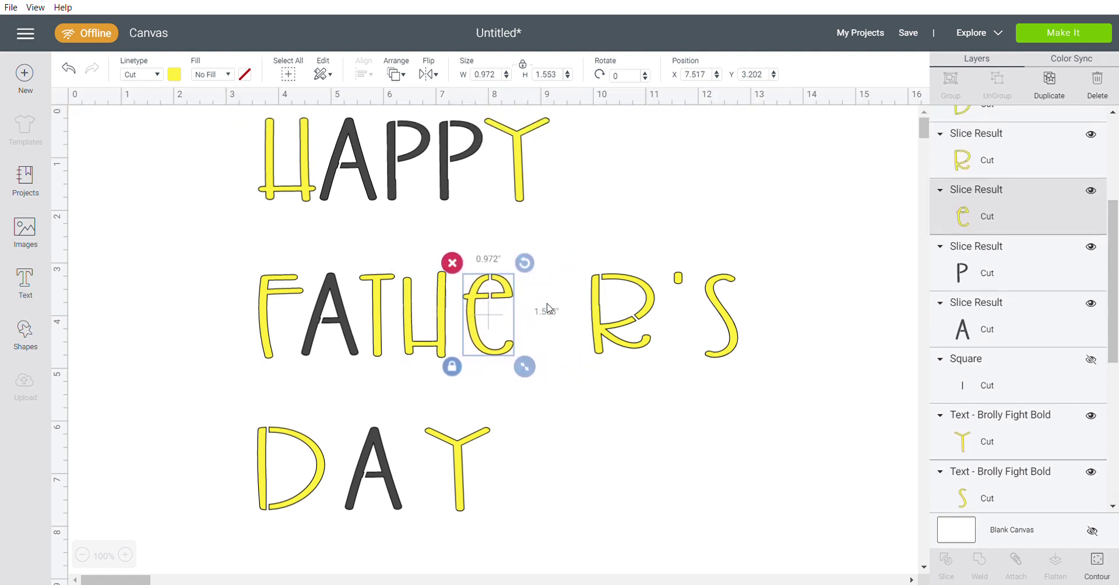
Step: Move the R, apostrophe and S of FATHER'S left so they sit snugly together
click(620, 330)
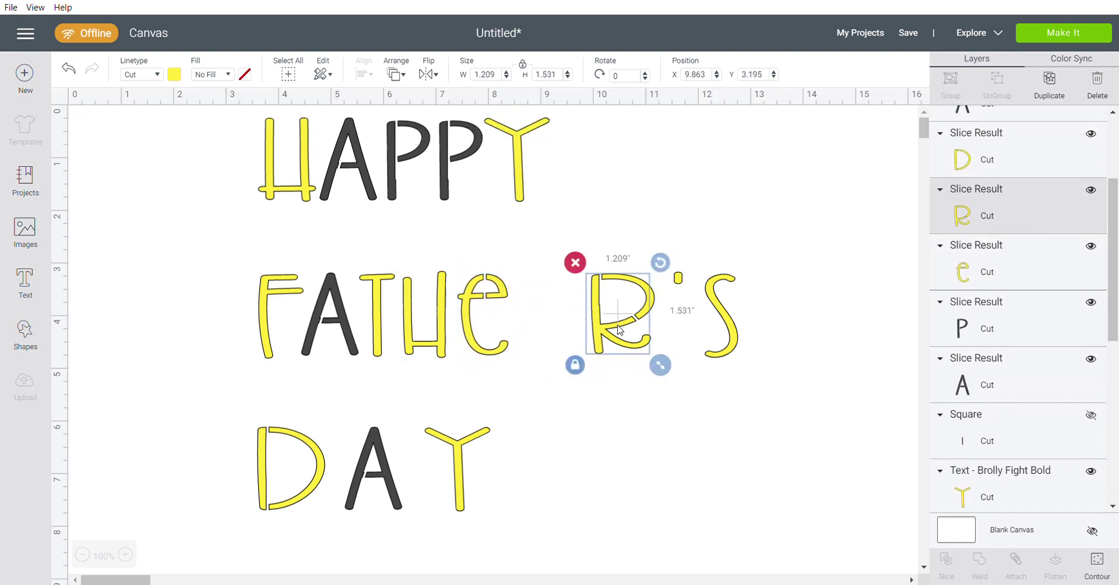
key(Left)
key(Left)
key(Left)
key(Left)
key(Left)
key(Left)
key(Left)
key(Left)
key(Left)
key(Left)
key(Left)
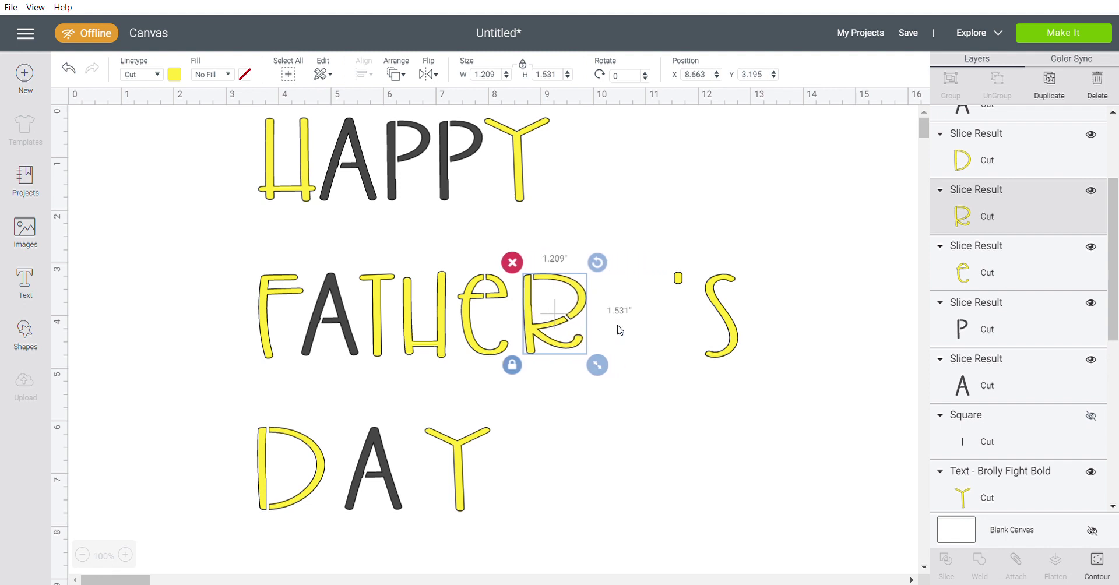
key(Left)
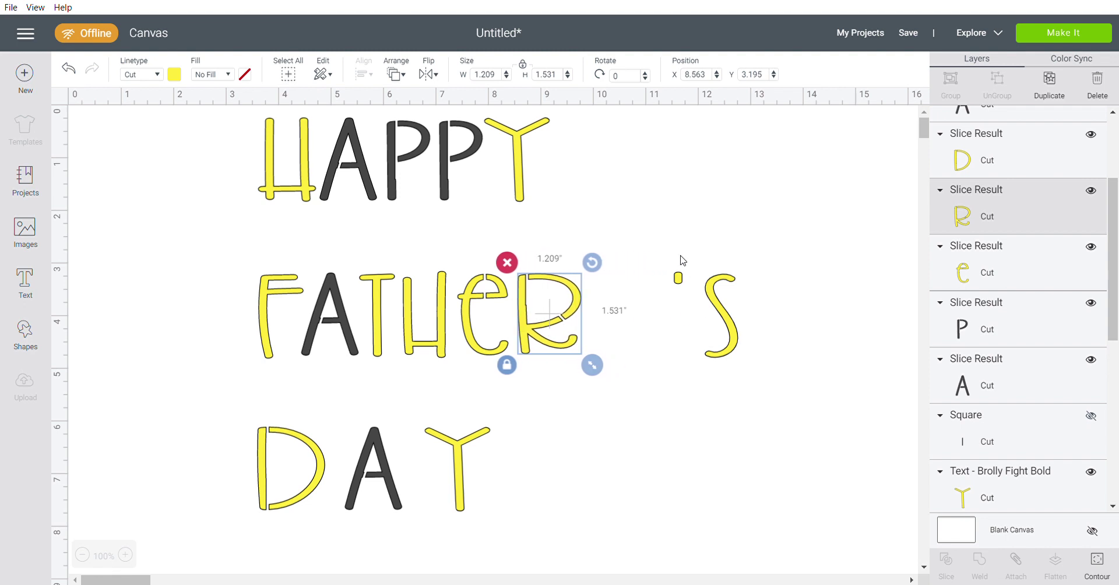
click(678, 279)
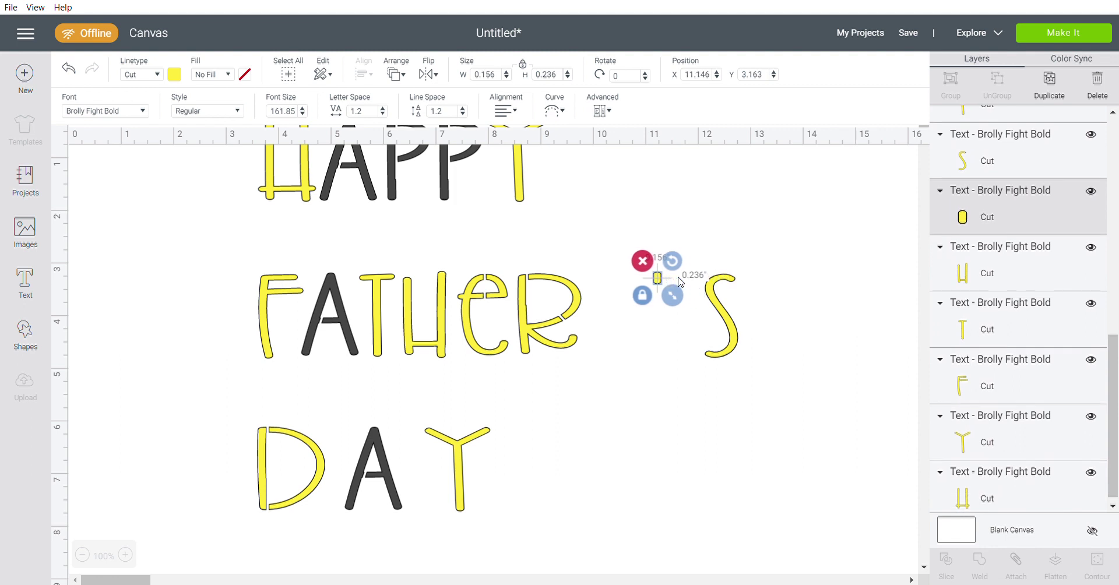
key(Left)
key(Left)
key(Left)
key(Left)
key(Left)
key(Left)
key(Left)
key(Left)
key(Left)
key(Left)
key(Left)
key(Left)
key(Left)
key(Left)
key(Left)
key(Left)
key(Left)
key(Left)
key(Left)
key(Left)
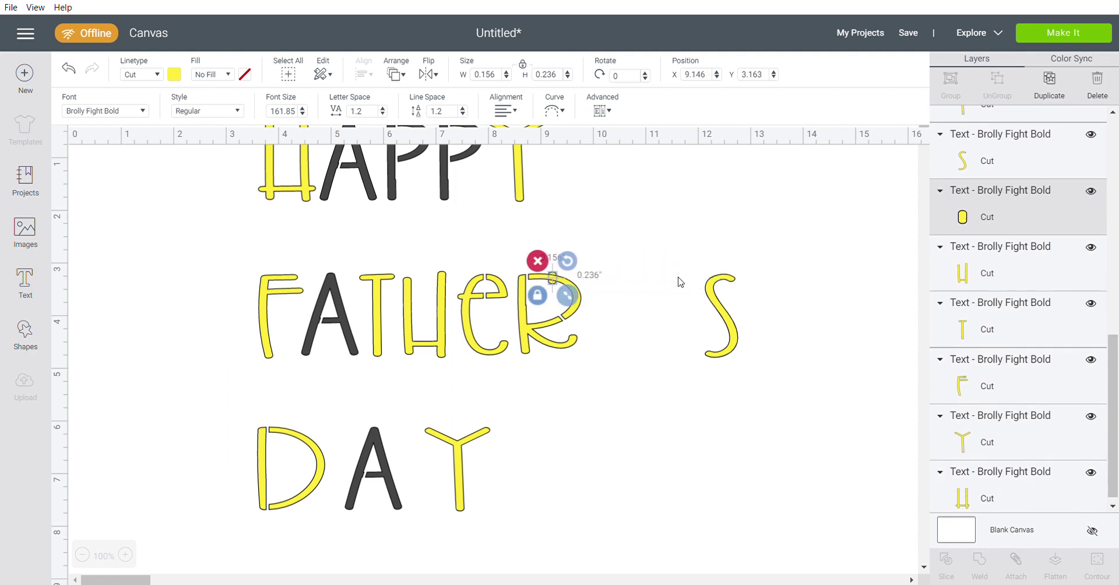
key(Right)
key(Right)
key(Right)
key(Right)
key(Right)
key(Right)
key(Right)
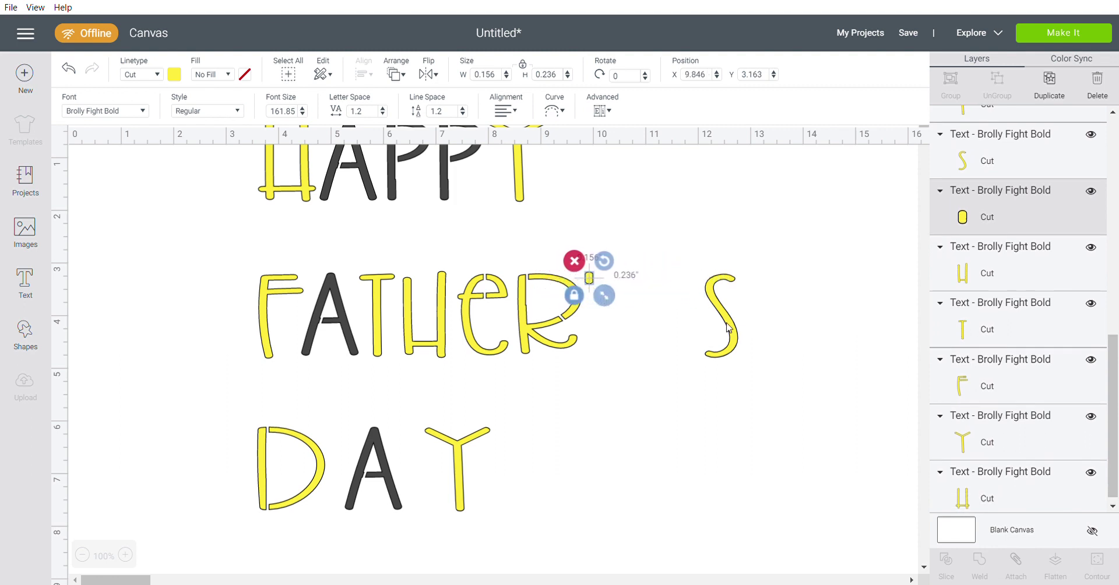
click(730, 327)
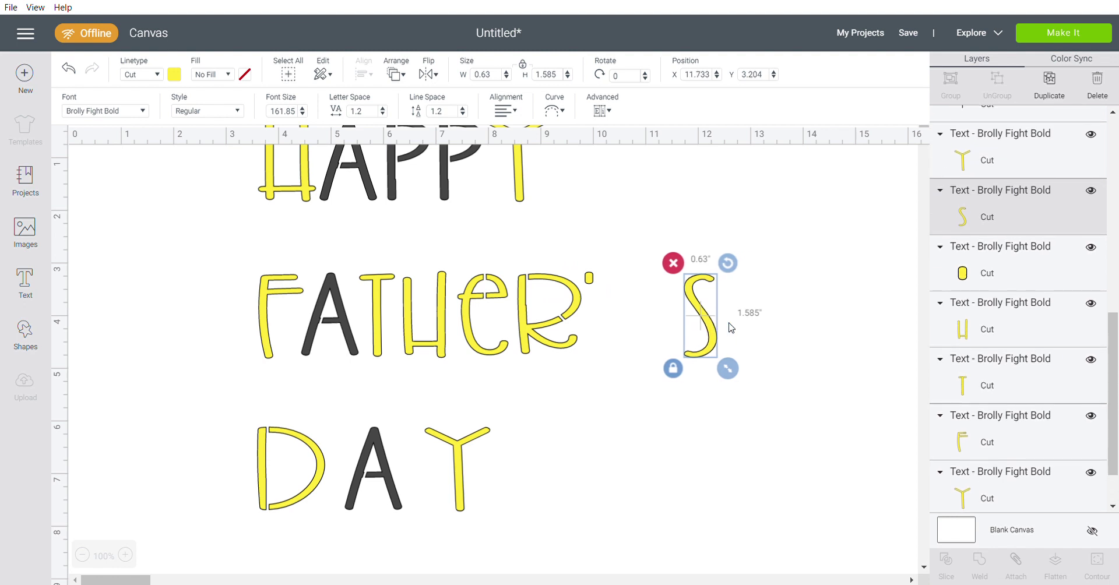
key(Left)
key(Left)
key(Left)
key(Left)
key(Left)
key(Left)
key(Left)
key(Left)
key(Left)
key(Left)
key(Left)
key(Left)
key(Left)
key(Left)
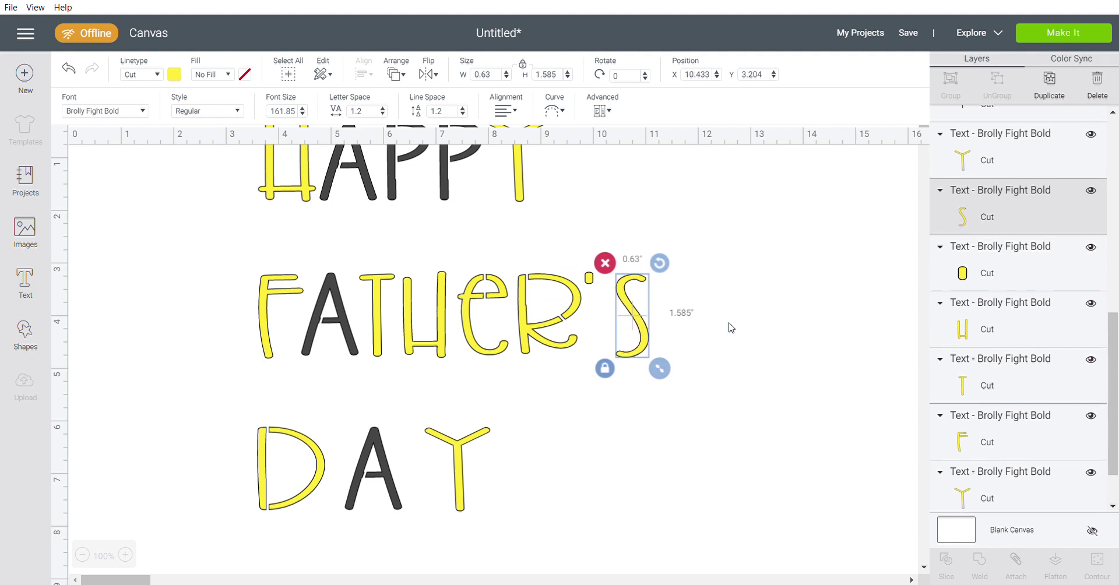
key(Left)
key(Left)
Step: Tighten DAY by nudging the D right and the Y left toward the A
click(286, 453)
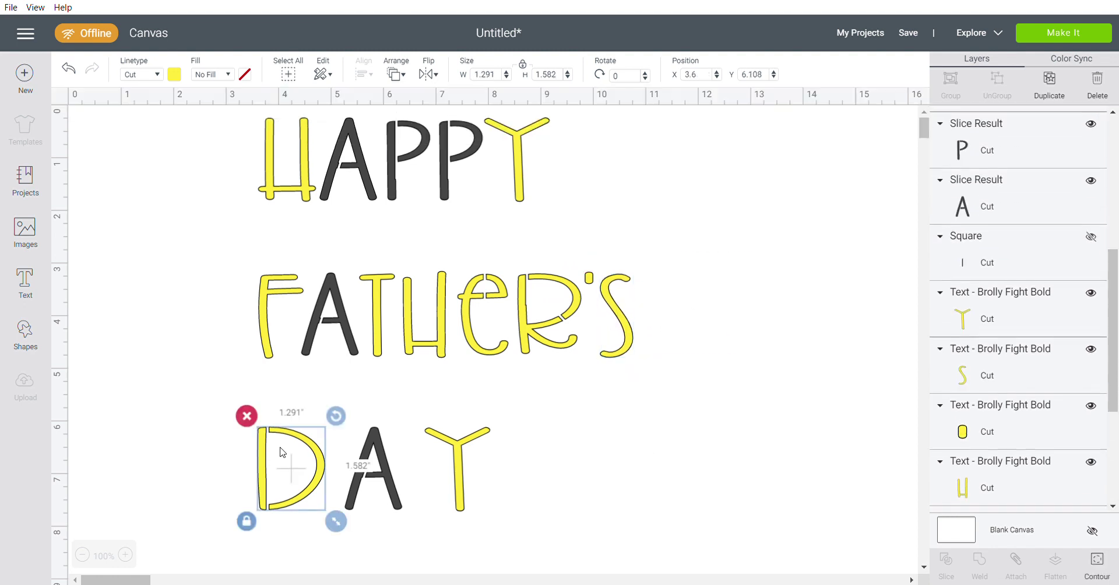
key(Right)
key(Right)
key(Right)
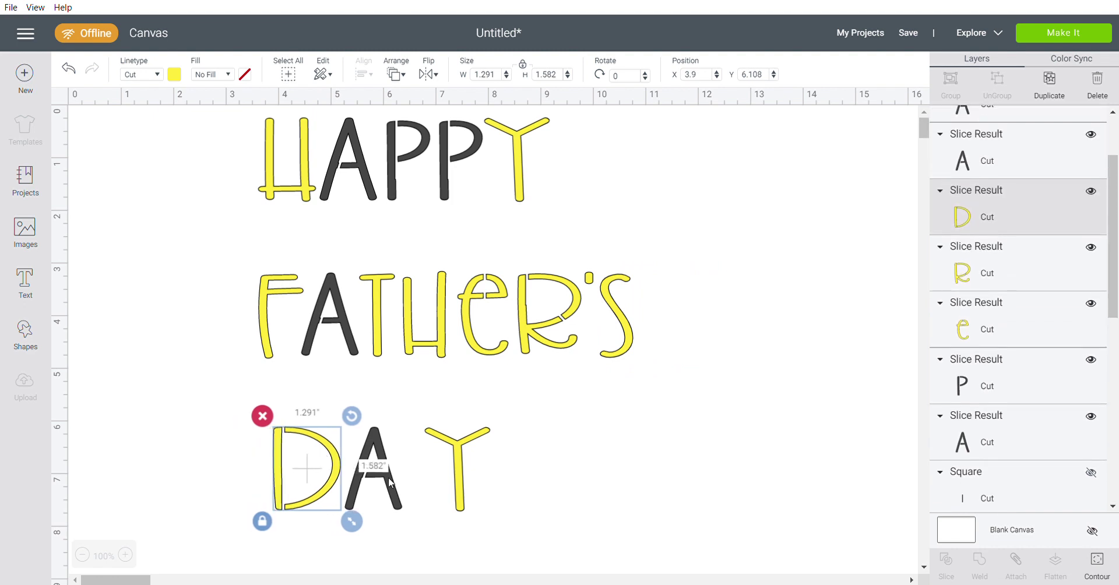
click(456, 505)
key(Left)
key(Left)
key(Left)
key(Left)
key(Left)
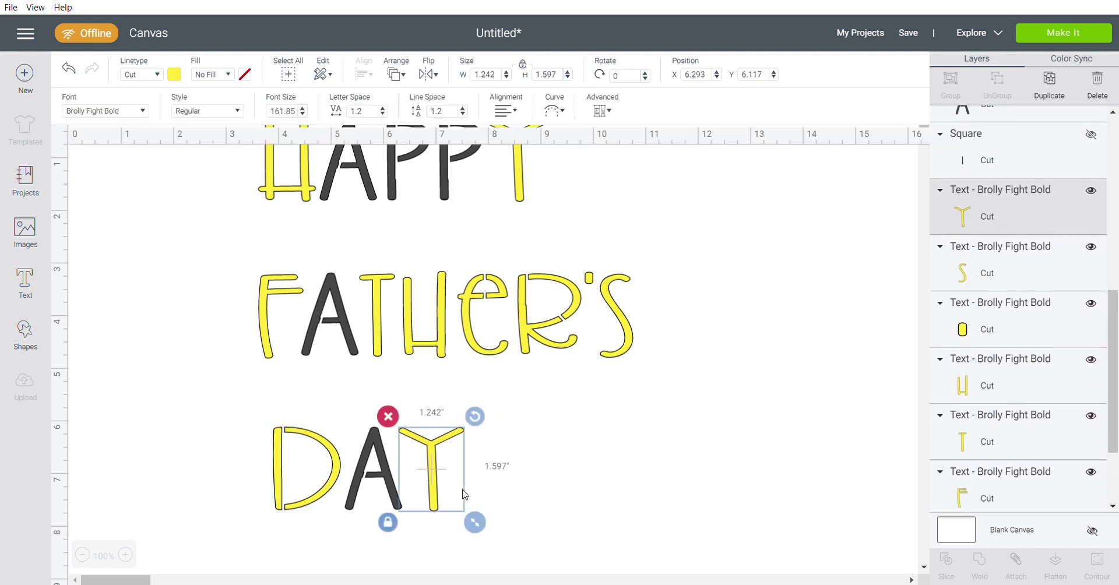
Step: Weld DAY and FATHER'S each into one yellow shape, then marquee-select the HAPPY letters
click(195, 395)
drag(481, 521, 247, 404)
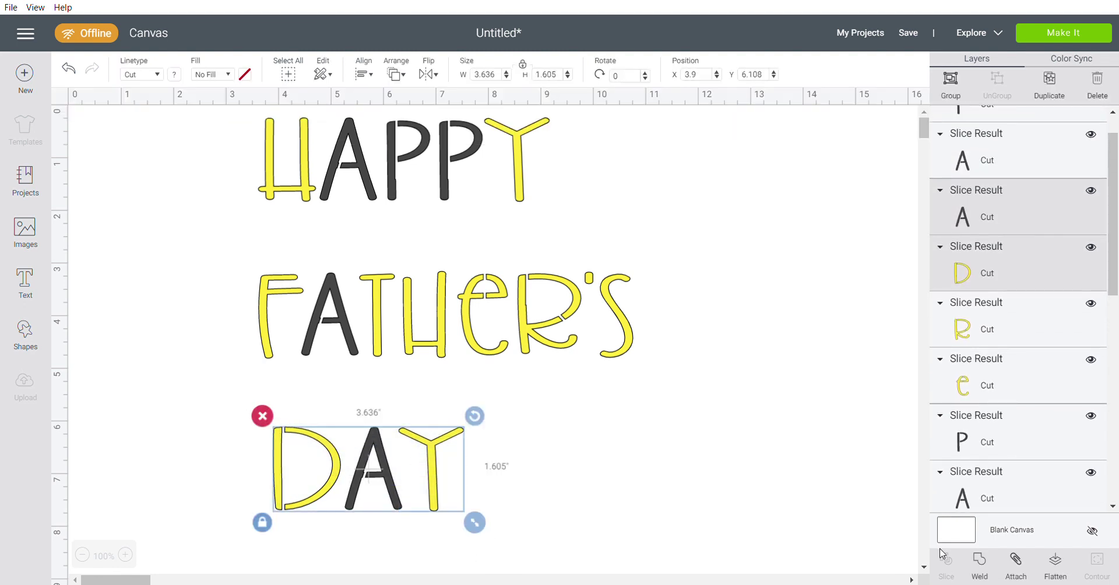
click(983, 566)
drag(648, 377, 203, 249)
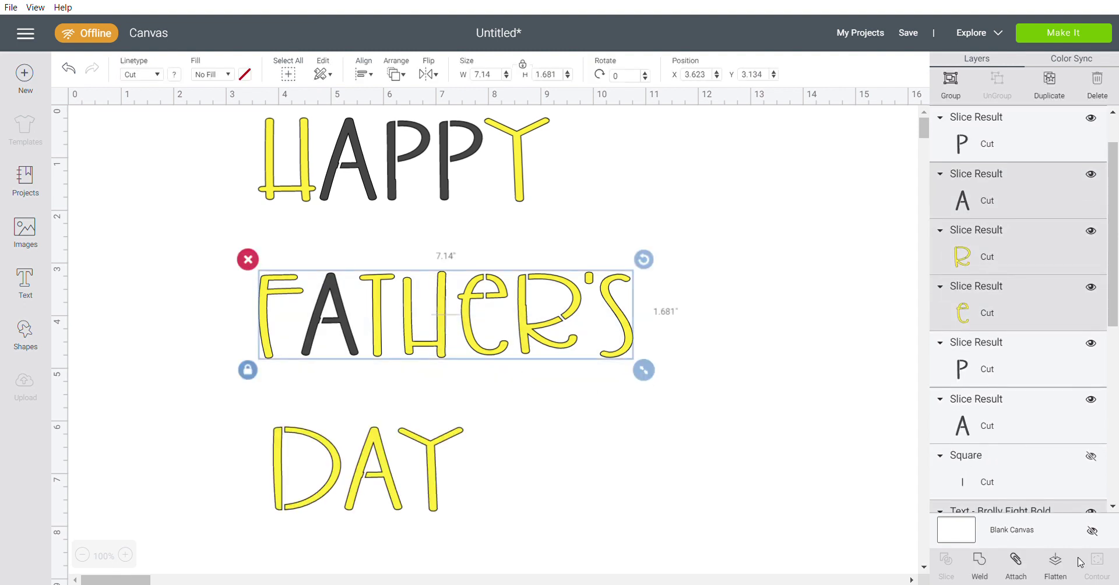
click(993, 561)
drag(550, 221, 284, 138)
Step: Weld HAPPY into one shape and center all three words horizontally
click(984, 559)
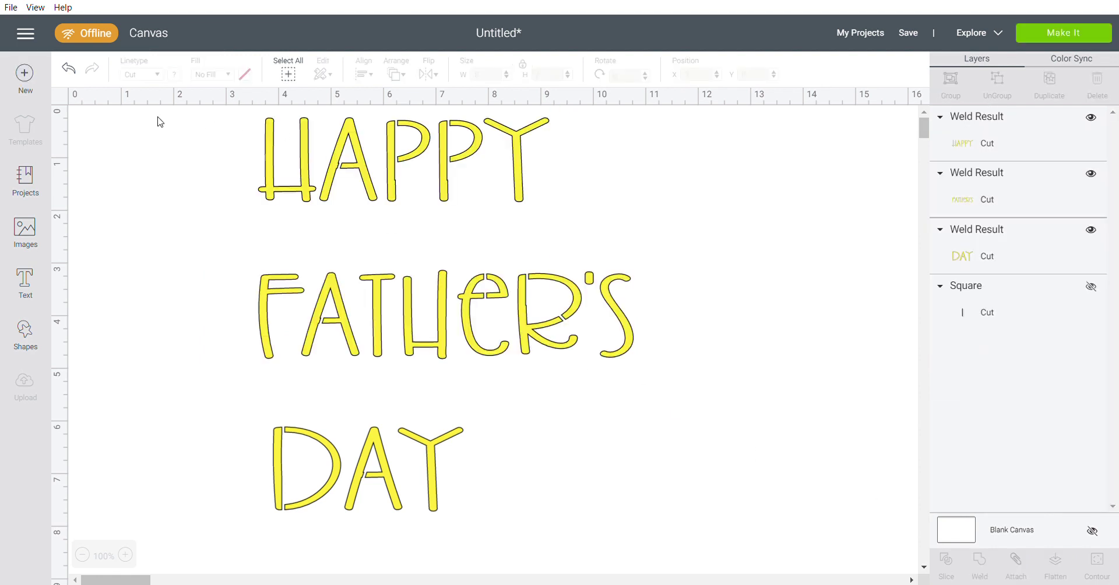
drag(183, 128, 704, 572)
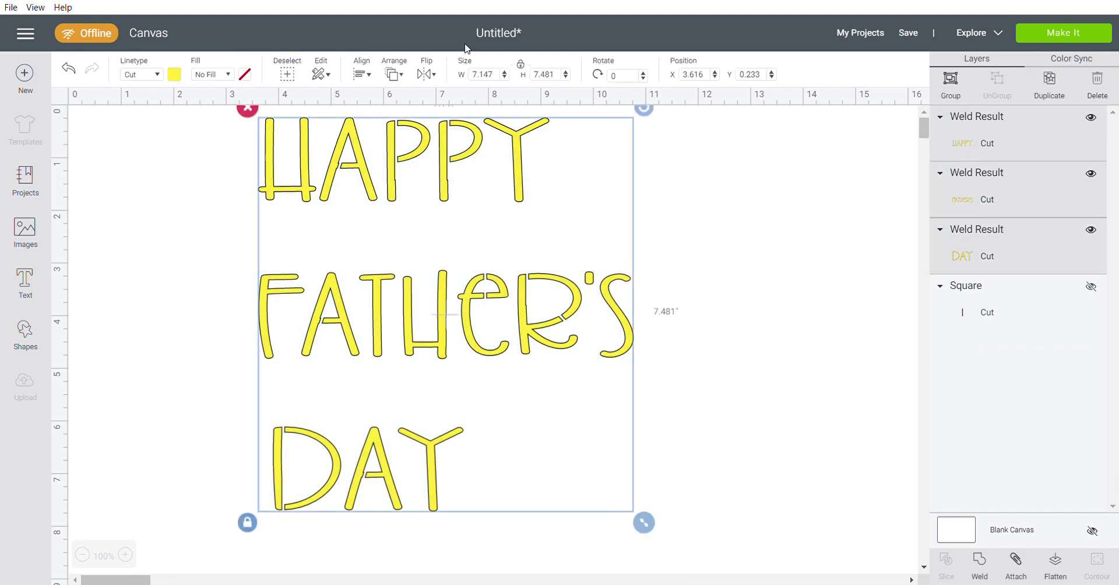
click(361, 74)
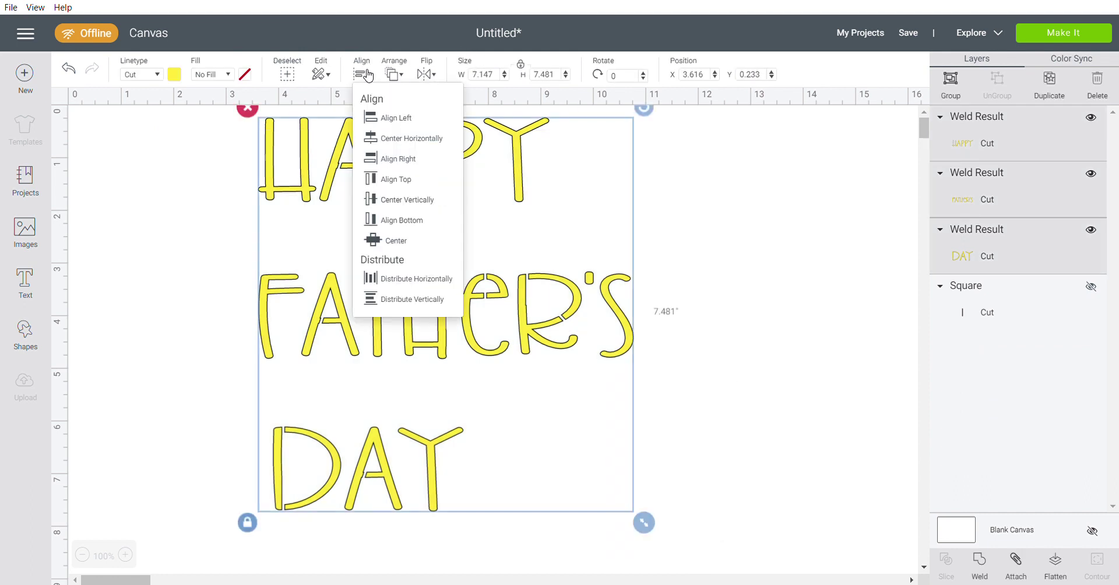
click(402, 139)
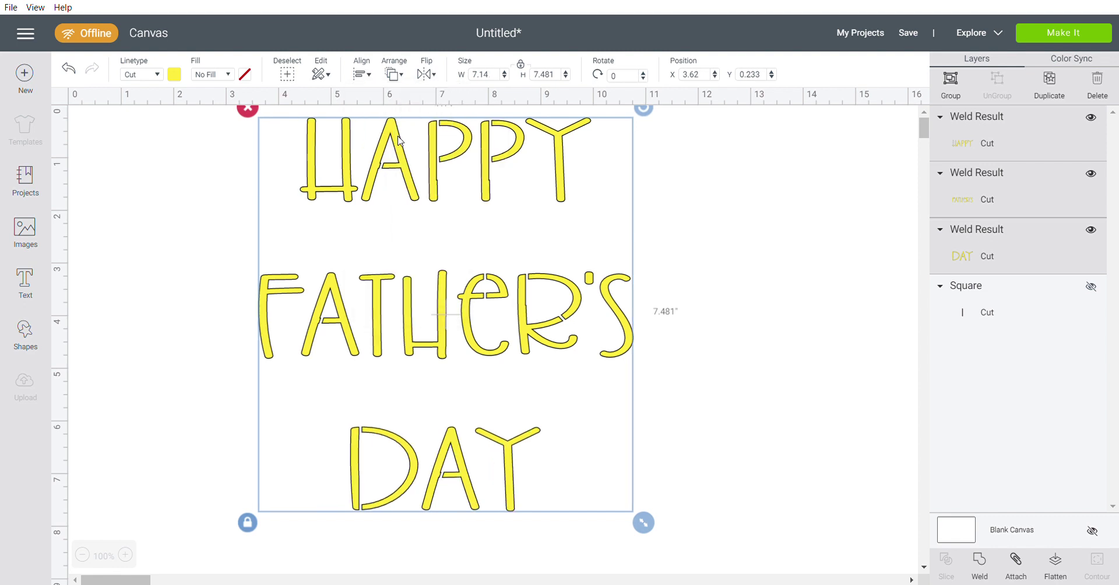
Step: Raise FATHER'S one nudge and DAY three nudges to tighten the line spacing
click(805, 315)
click(489, 344)
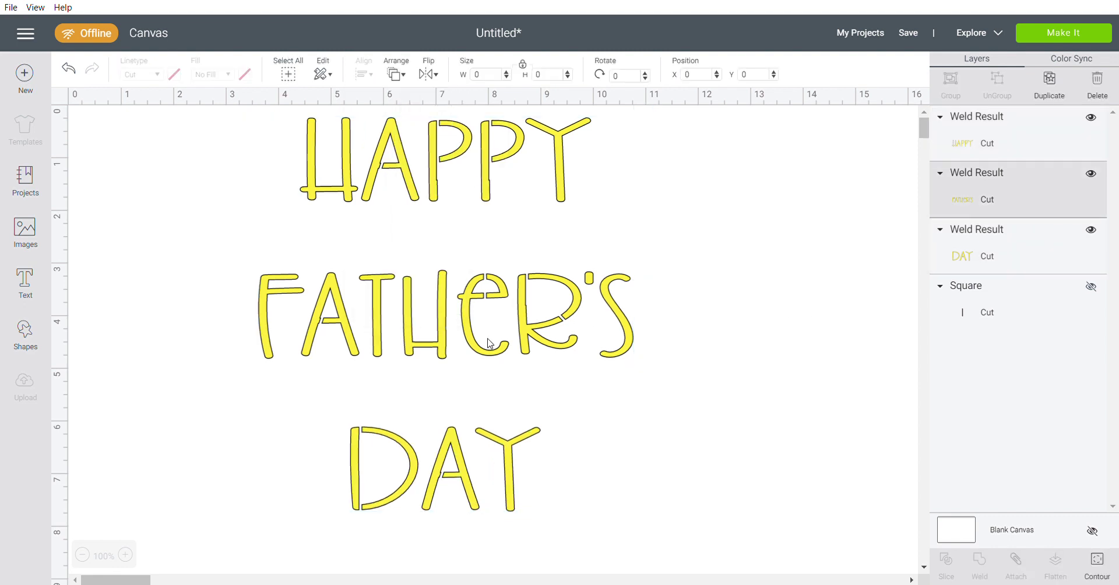
key(Up)
key(Up)
key(Up)
key(Up)
key(Up)
key(Up)
key(Up)
key(Up)
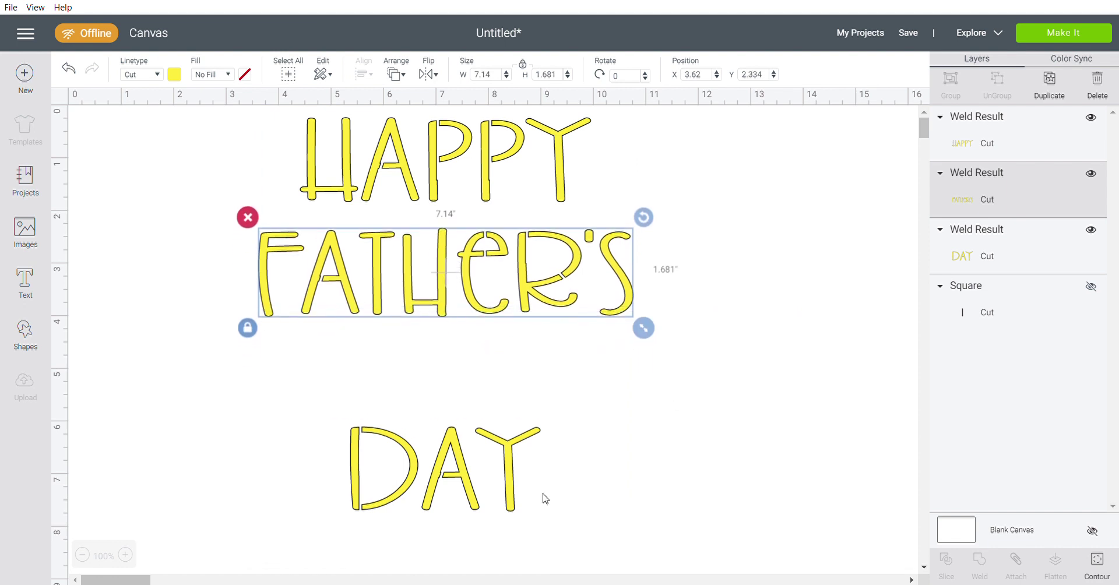
click(535, 495)
key(Up)
key(Up)
key(Up)
key(Up)
key(Up)
key(Up)
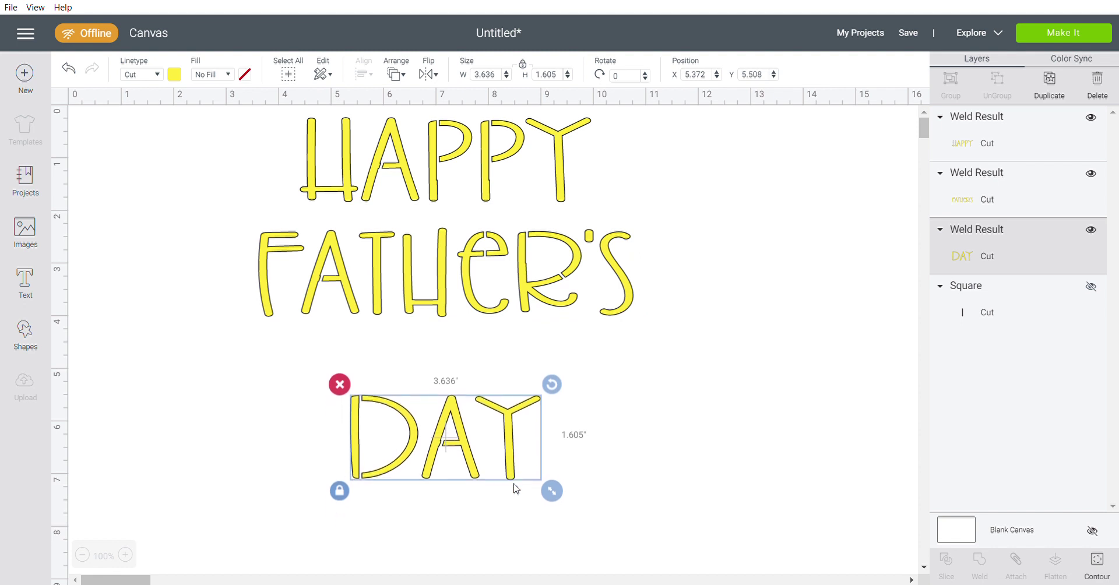
key(Up)
key(Up)
key(Up)
key(Up)
key(Up)
key(Up)
key(Up)
key(Up)
key(Up)
key(Up)
key(Up)
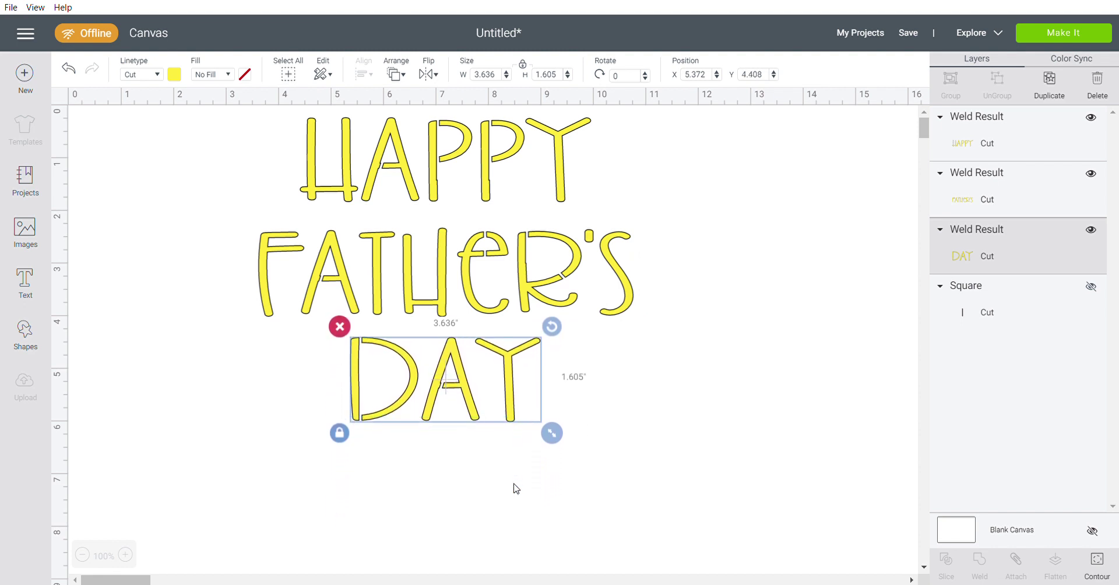
key(Up)
drag(570, 471, 319, 130)
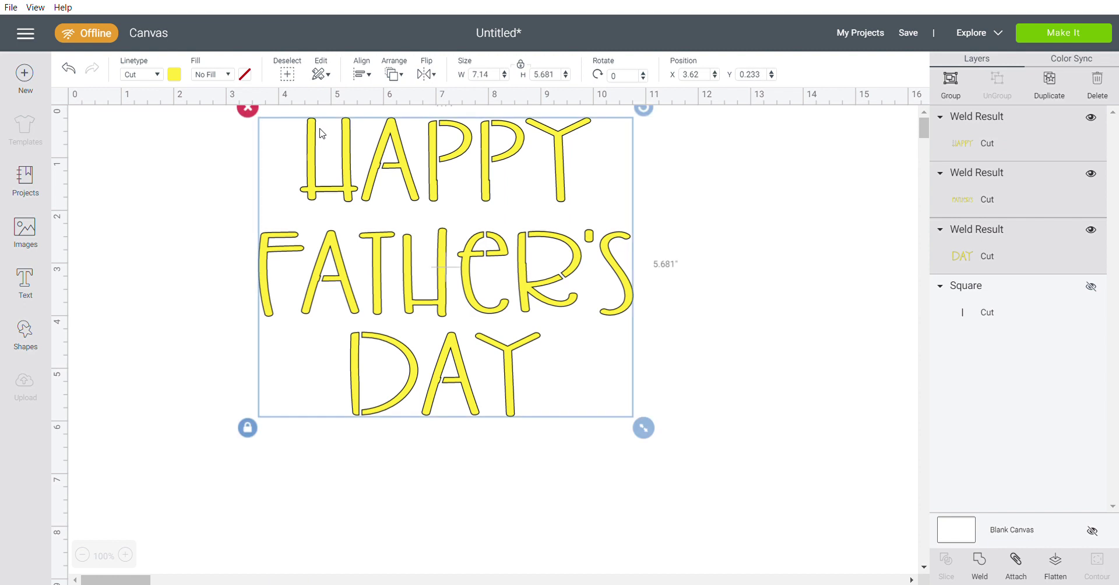
Step: Distribute the three words evenly in the vertical direction, attaching and then detaching them
click(365, 73)
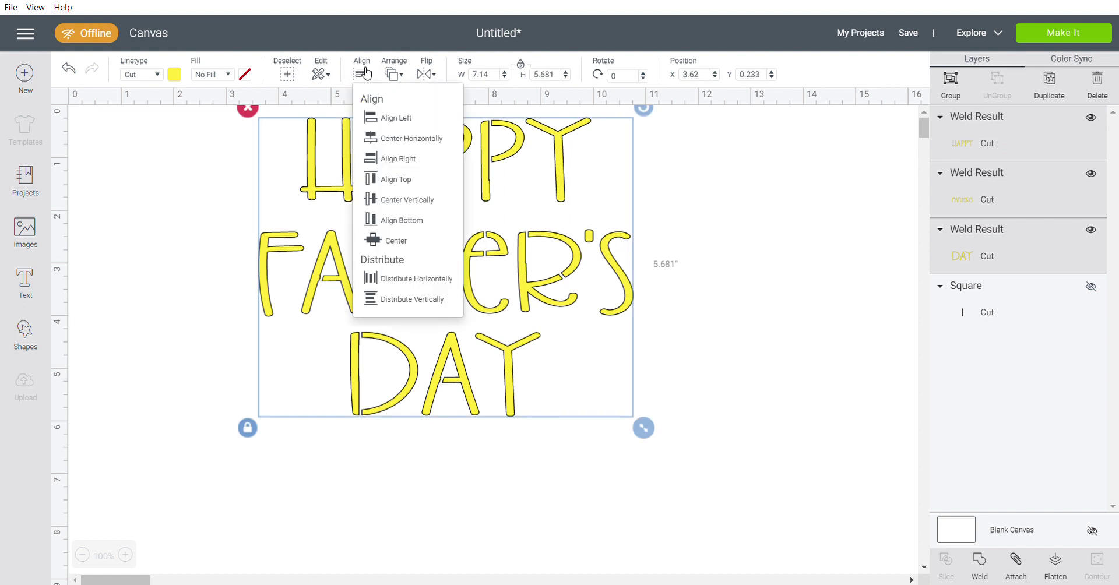
click(385, 299)
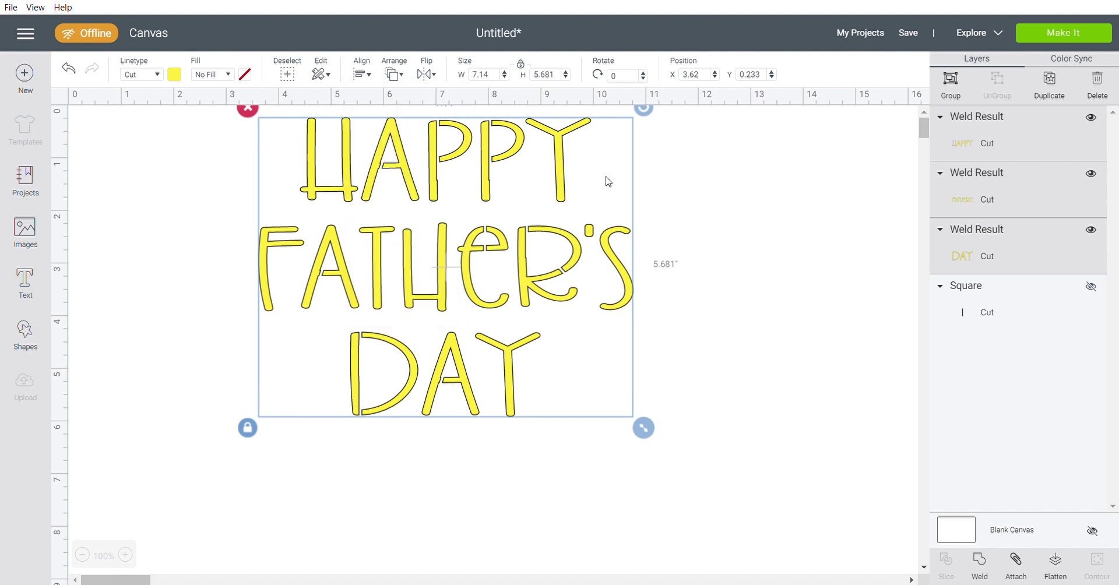
click(1017, 566)
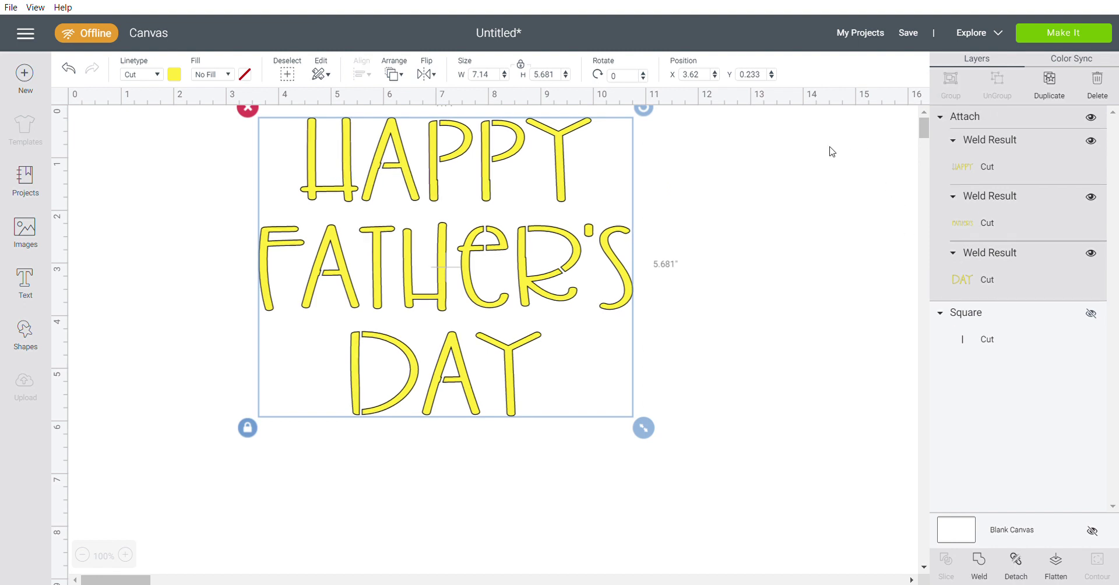
click(1016, 565)
Step: Weld all three words into one Weld Result and drag it right and down
drag(659, 460, 211, 153)
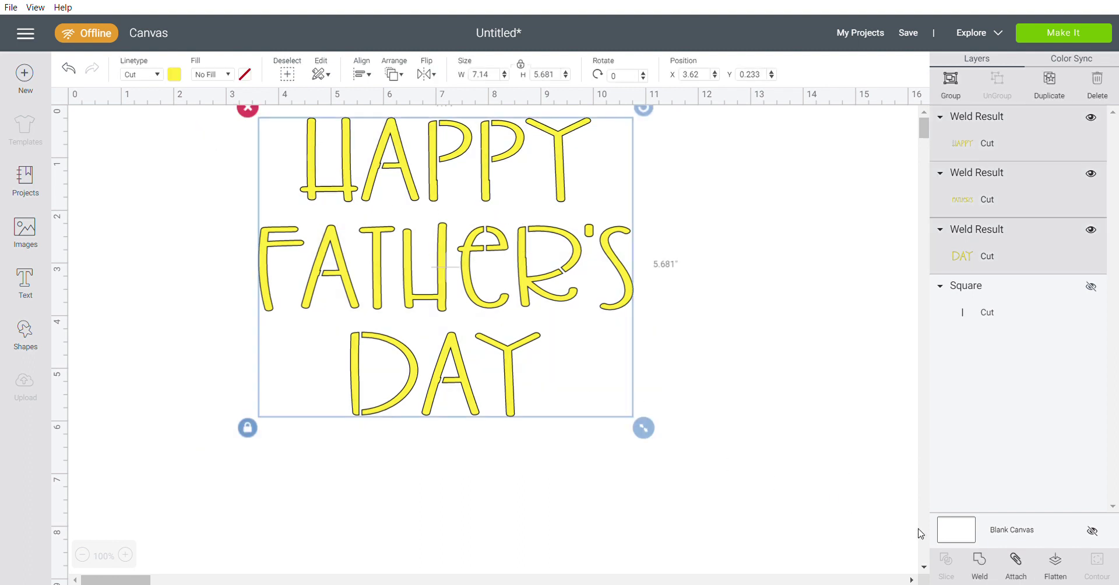
click(983, 566)
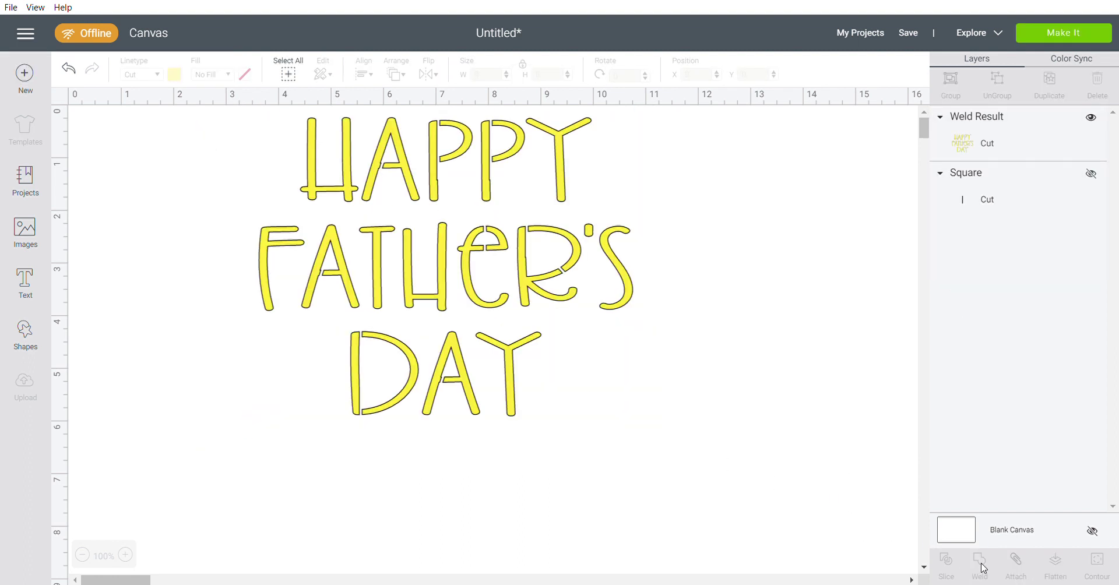
drag(357, 251, 405, 300)
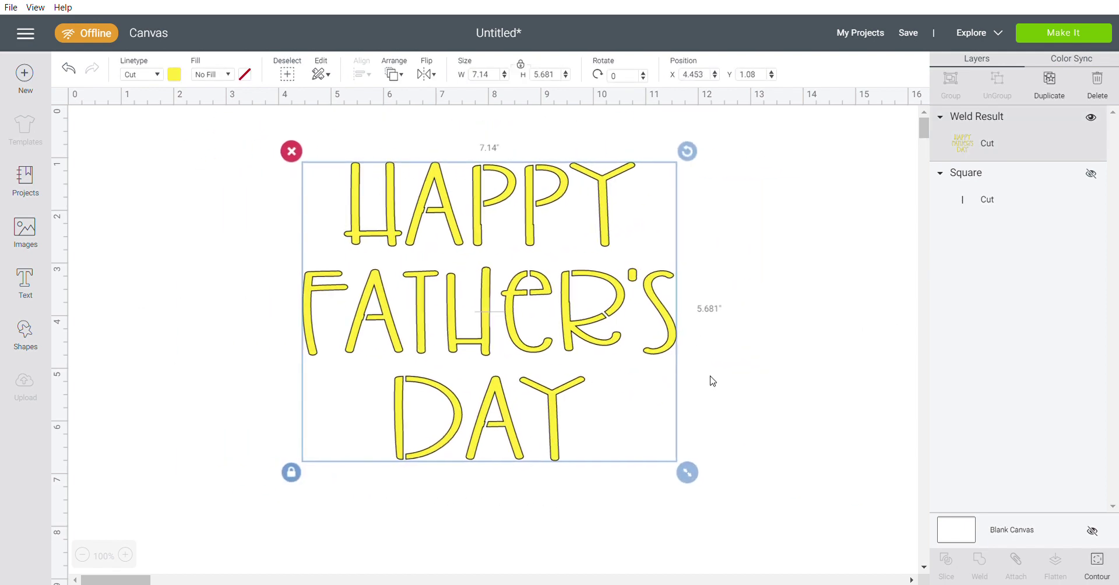
Step: Set the welded text's width to 2.75 inches and drag it slightly lower
drag(493, 75, 468, 75)
text(2.5)
key(Return)
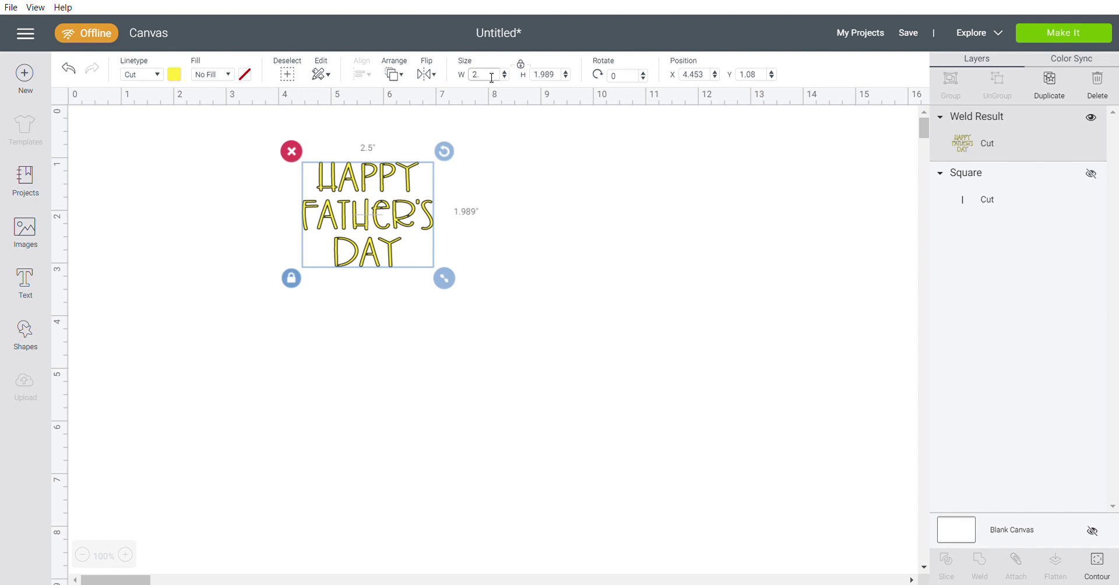
key(Return)
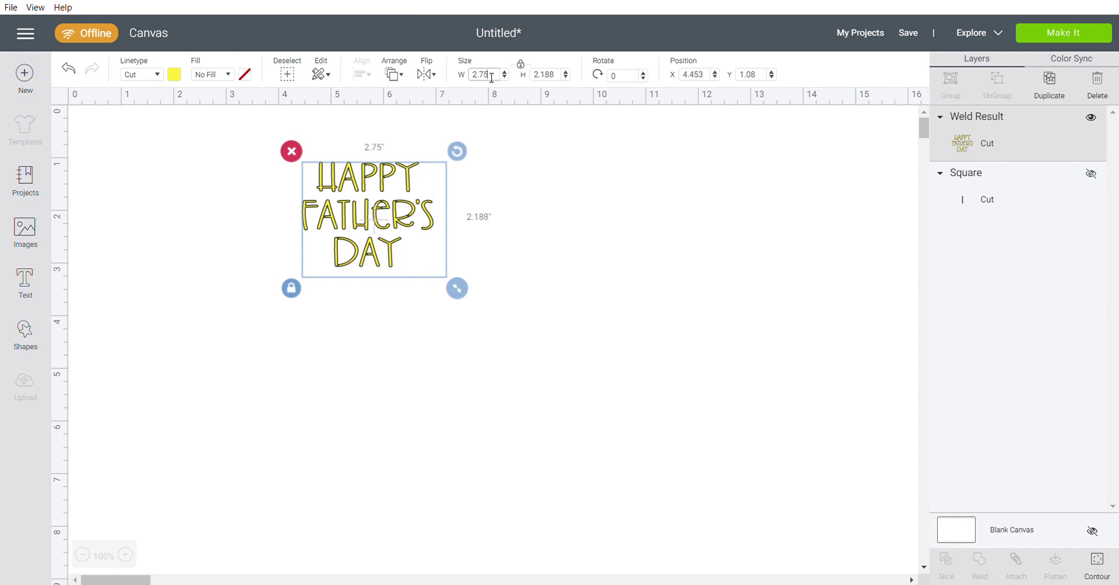
drag(373, 218, 388, 277)
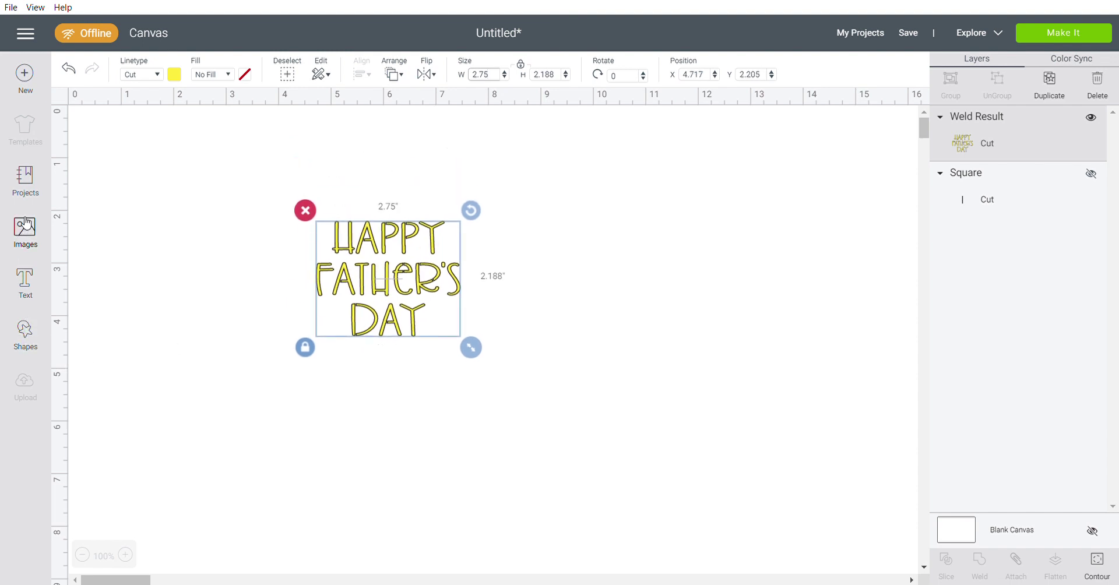
Step: Add a white square shape sized 5.5 inches wide
click(25, 331)
click(88, 235)
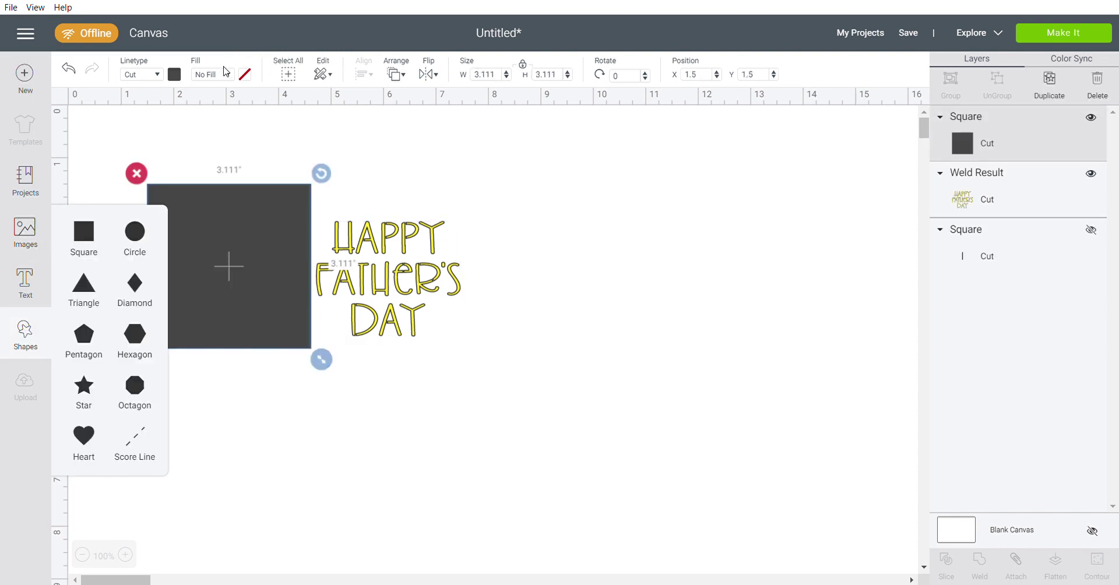
click(174, 74)
click(189, 208)
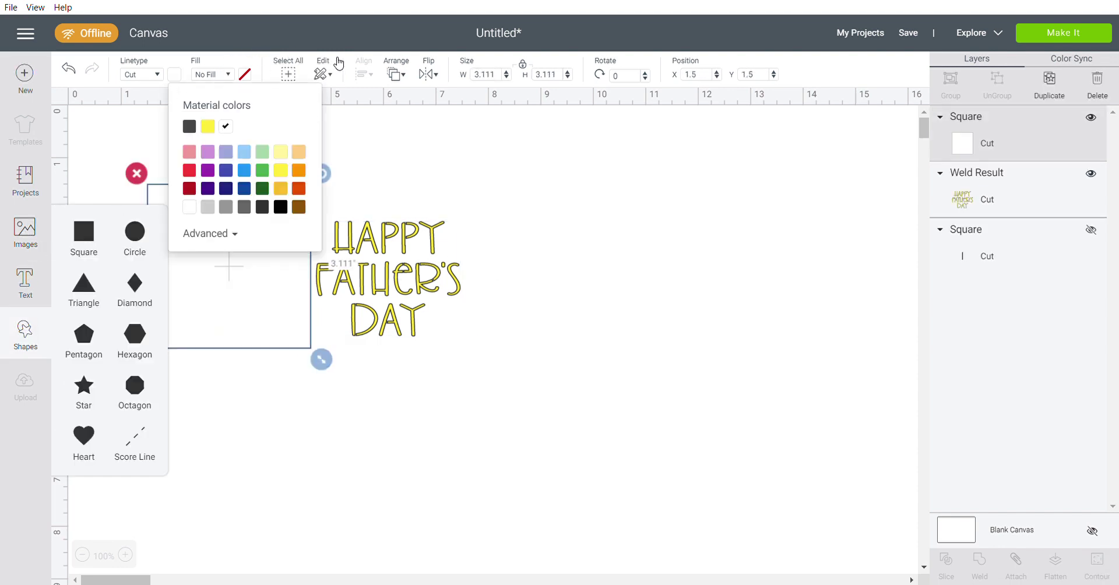
click(487, 74)
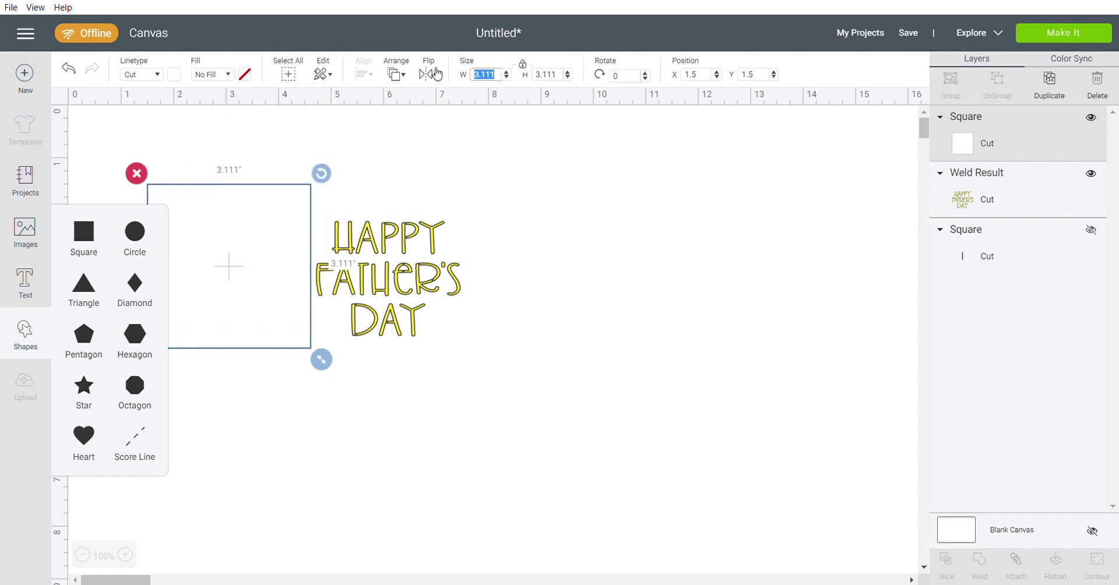
text(5.5)
key(Return)
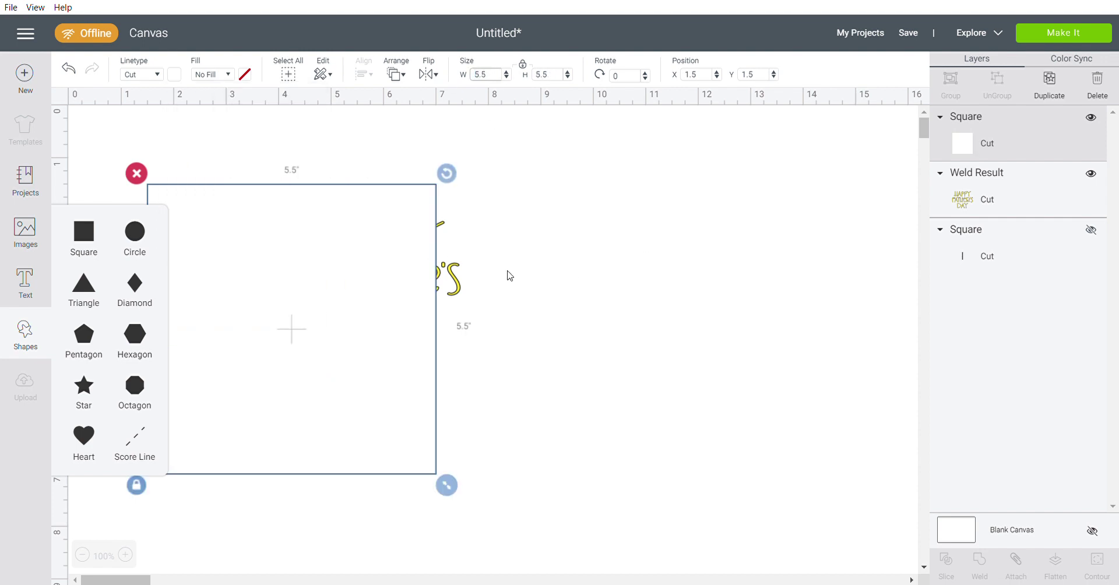
Step: Bring the text to the front, center it in the square, attach both, and move them up
click(460, 277)
click(394, 74)
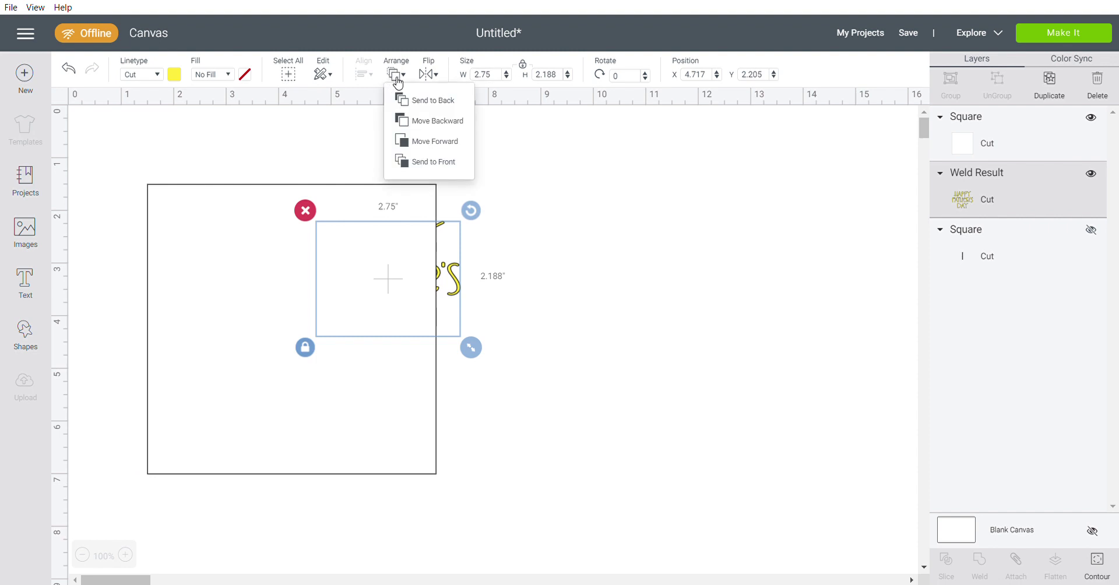
click(424, 162)
drag(518, 474, 158, 142)
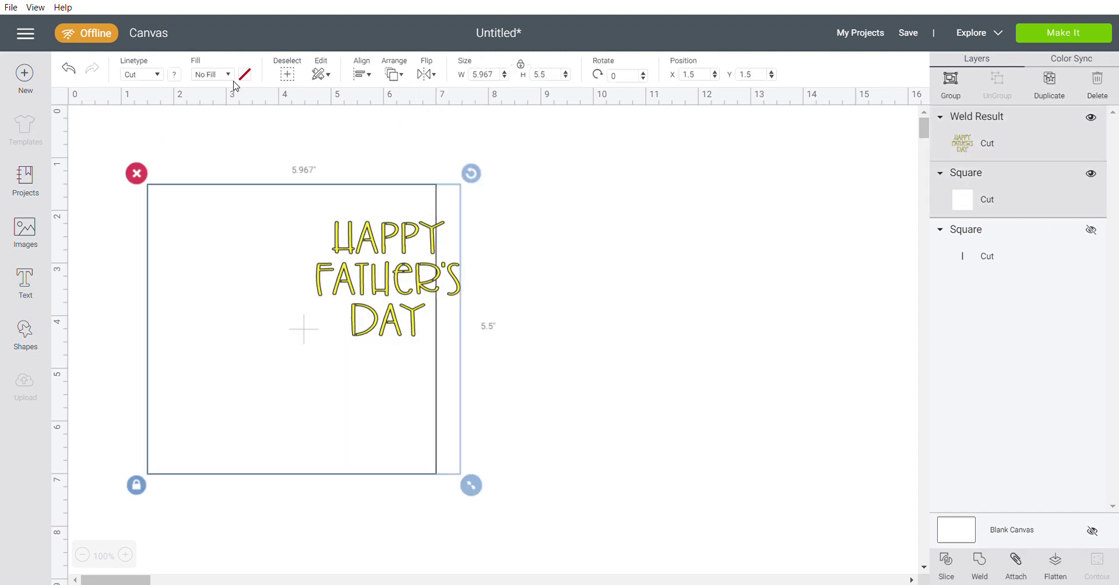
click(373, 73)
click(389, 239)
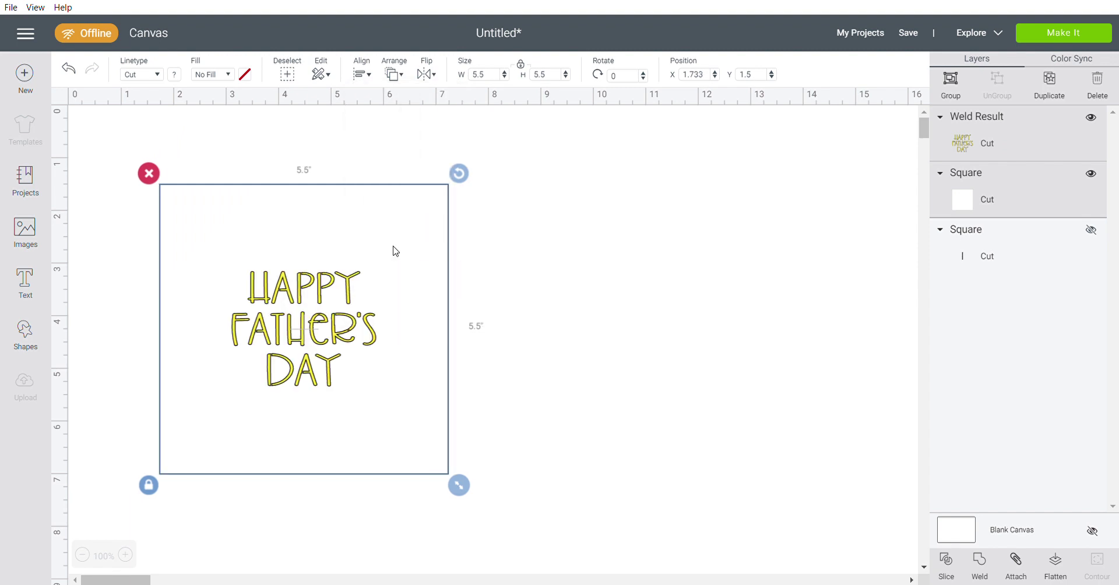
click(1017, 564)
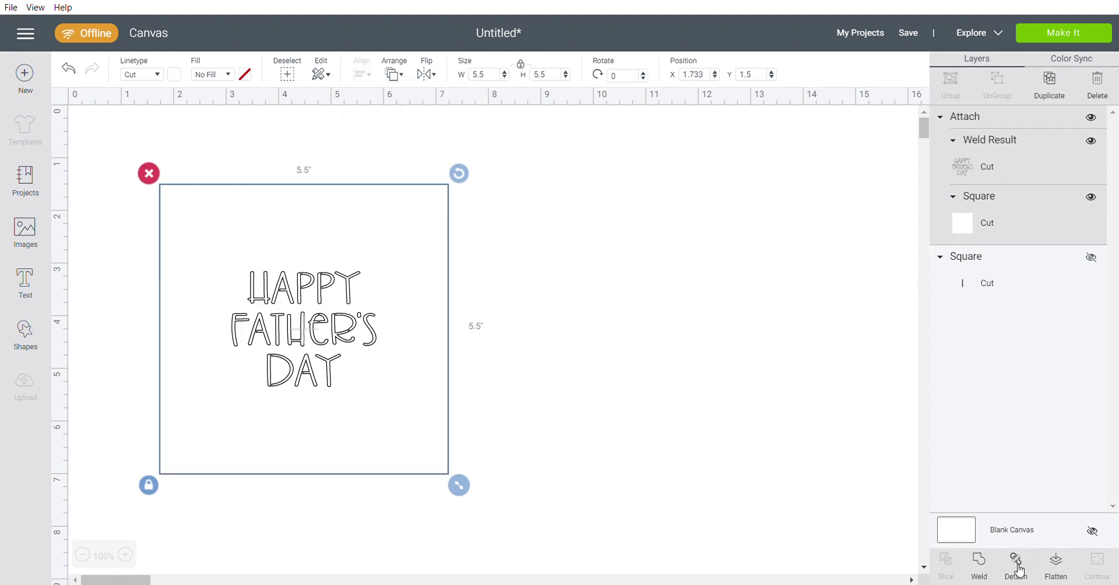
drag(368, 267, 363, 219)
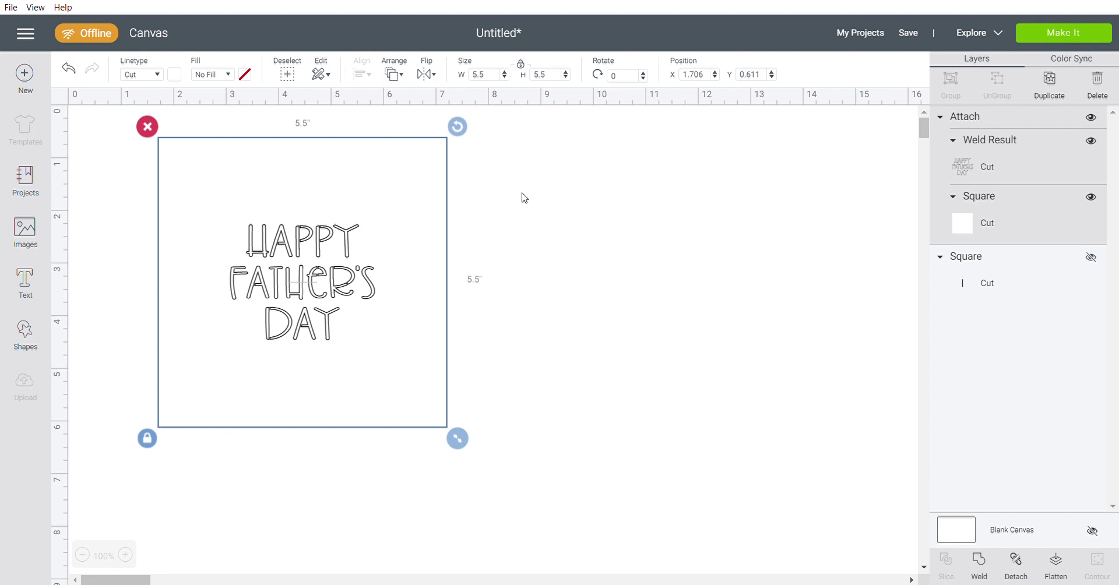